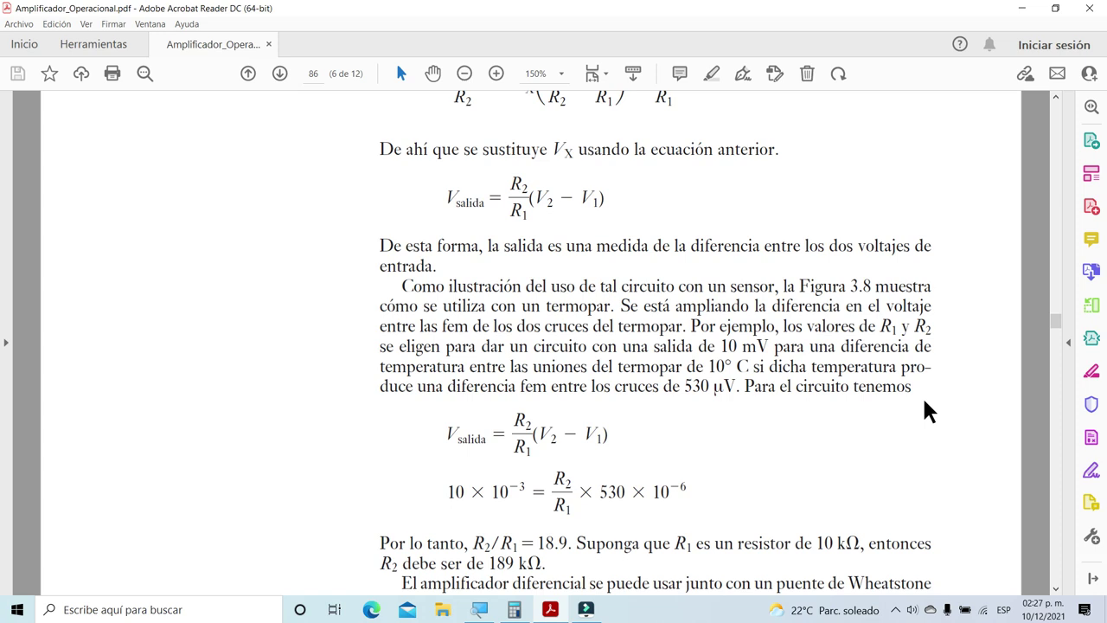
Read the thermocouple example for the differential amplifier, including the resistor ratio calculation and the Figura 3.8 circuit.
{"action": "scroll", "coordinate": [922, 395], "scroll_direction": "down", "scroll_amount": 2}
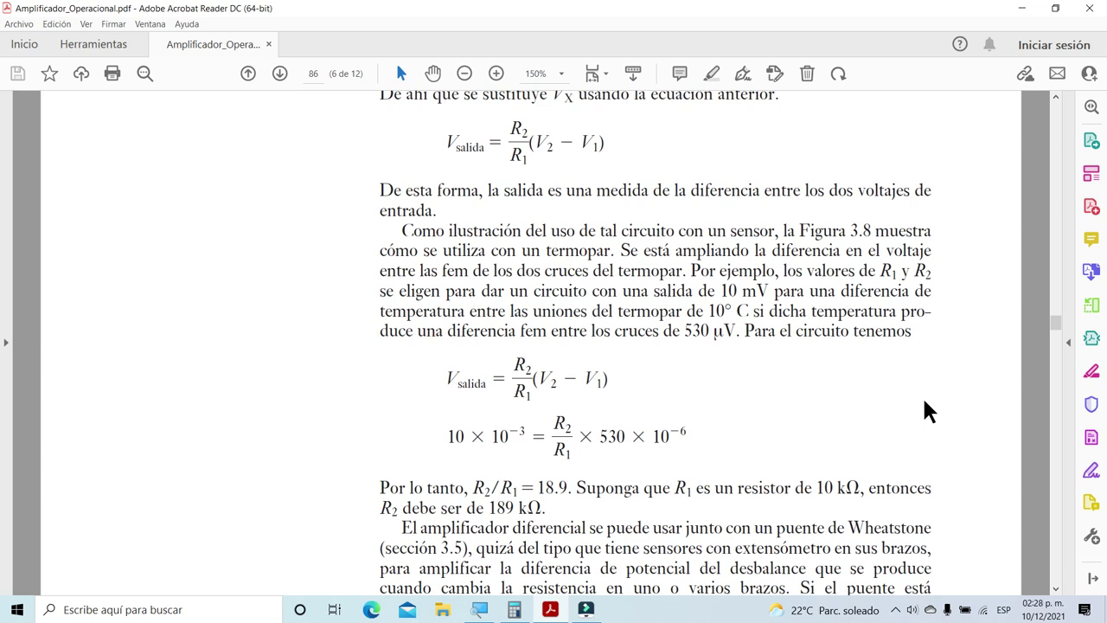
{"action": "scroll", "coordinate": [922, 407], "scroll_direction": "down", "scroll_amount": 1}
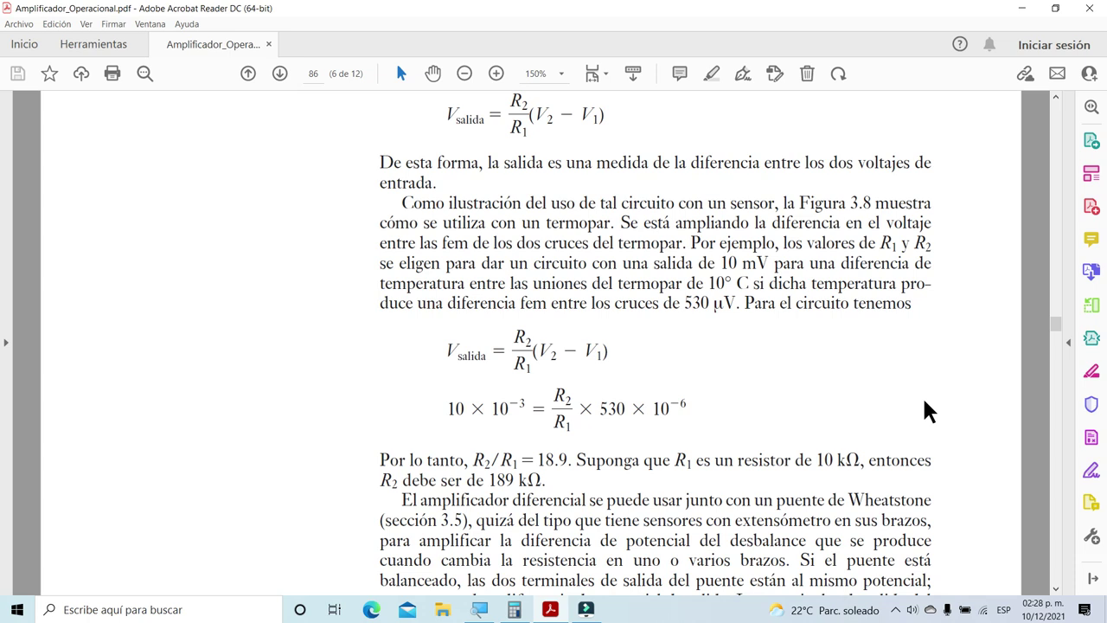
{"action": "scroll", "coordinate": [925, 410], "scroll_direction": "down", "scroll_amount": 1}
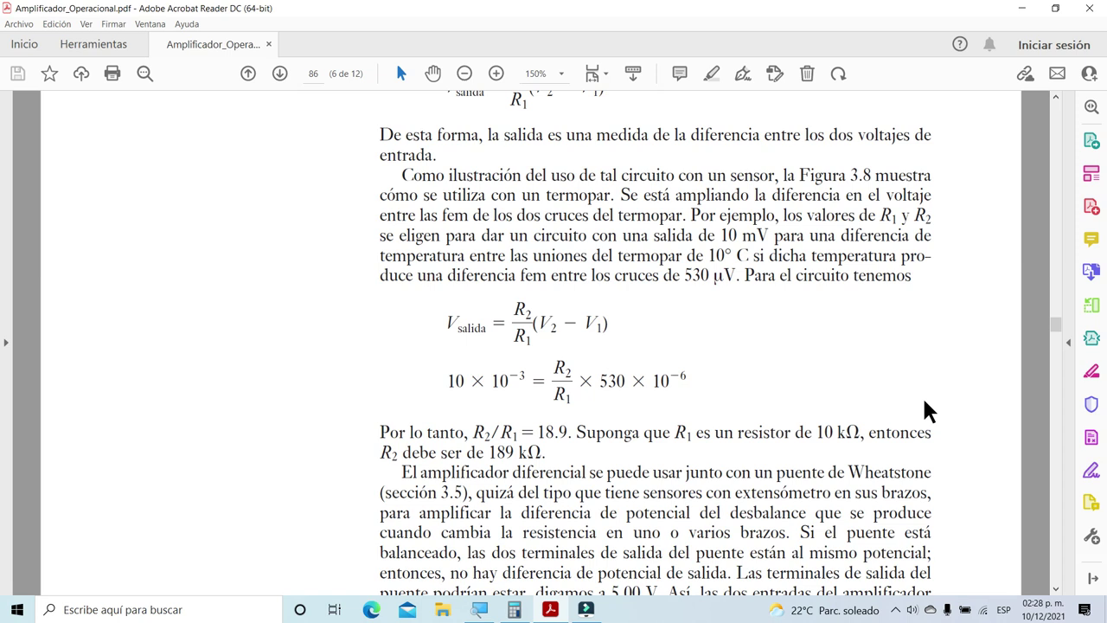
{"action": "scroll", "coordinate": [922, 396], "scroll_direction": "down", "scroll_amount": 3}
{"action": "scroll", "coordinate": [924, 397], "scroll_direction": "down", "scroll_amount": 1}
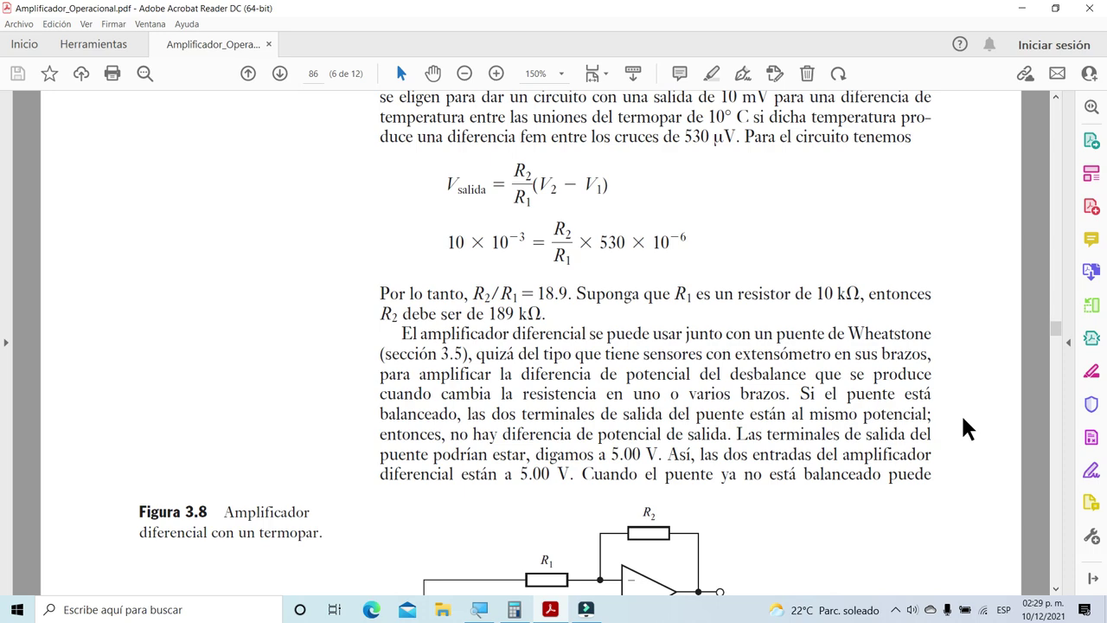
{"action": "scroll", "coordinate": [963, 419], "scroll_direction": "down", "scroll_amount": 2}
{"action": "scroll", "coordinate": [963, 419], "scroll_direction": "down", "scroll_amount": 10}
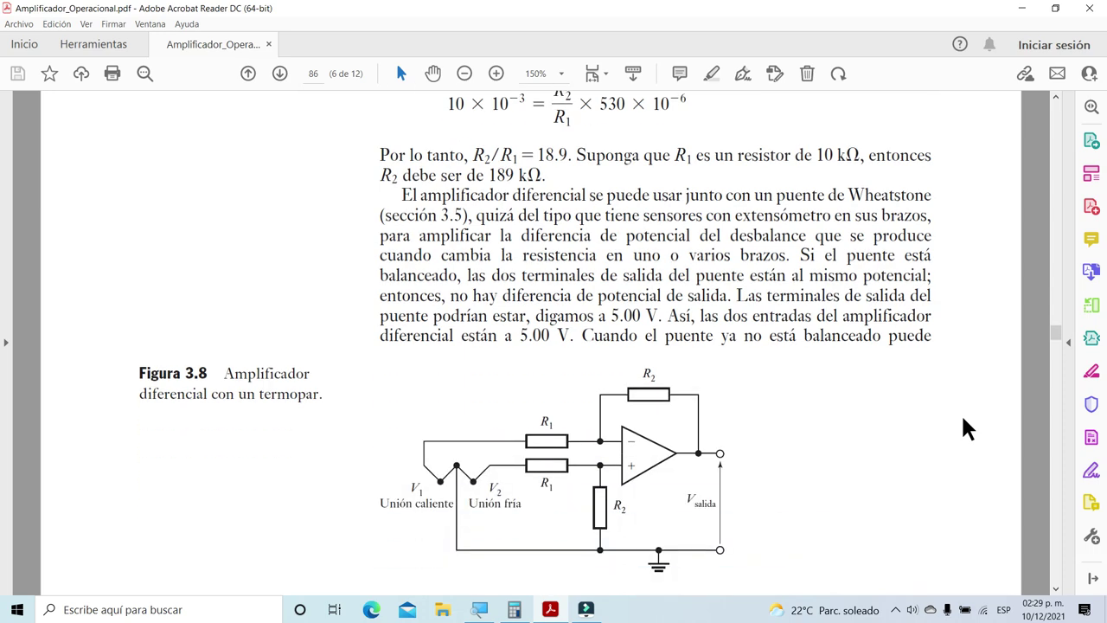
{"action": "scroll", "coordinate": [963, 418], "scroll_direction": "down", "scroll_amount": 5}
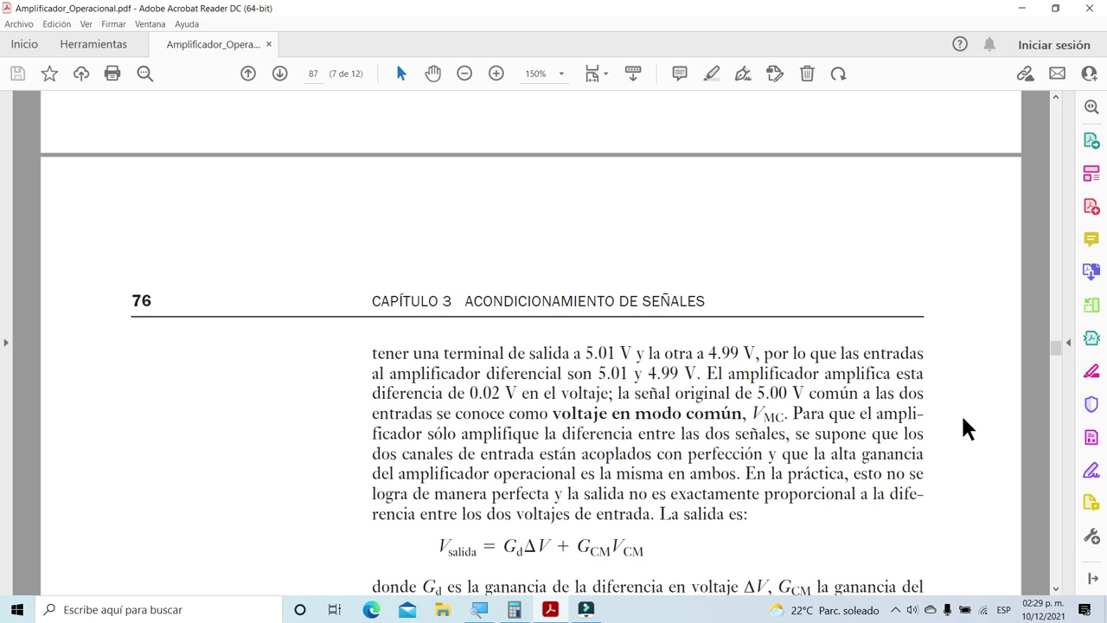
Read page 76 on common-mode voltage, CMRR and the instrumentation amplifier, and examine the circuit in Figura 3.9.
{"action": "scroll", "coordinate": [963, 418], "scroll_direction": "down", "scroll_amount": 3}
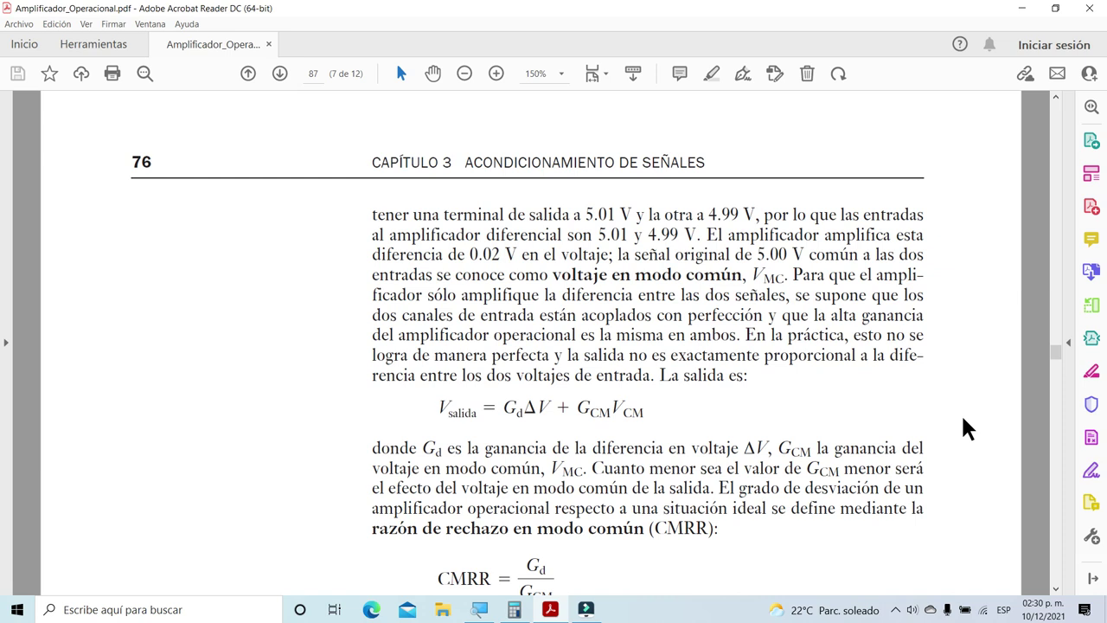
{"action": "scroll", "coordinate": [967, 427], "scroll_direction": "down", "scroll_amount": 2}
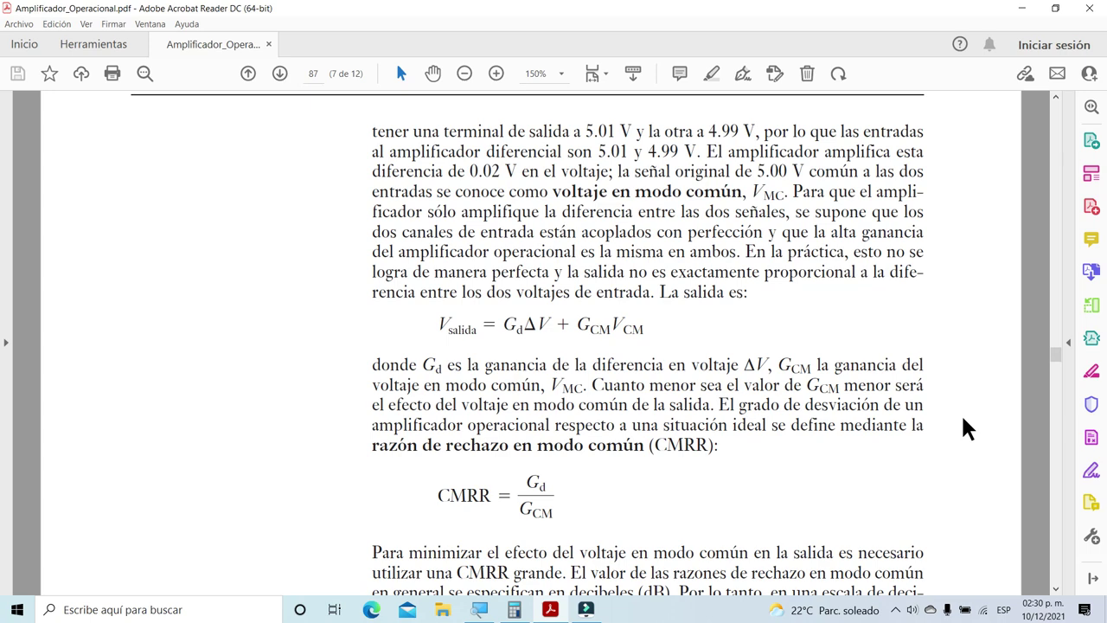
{"action": "scroll", "coordinate": [964, 418], "scroll_direction": "down", "scroll_amount": 3}
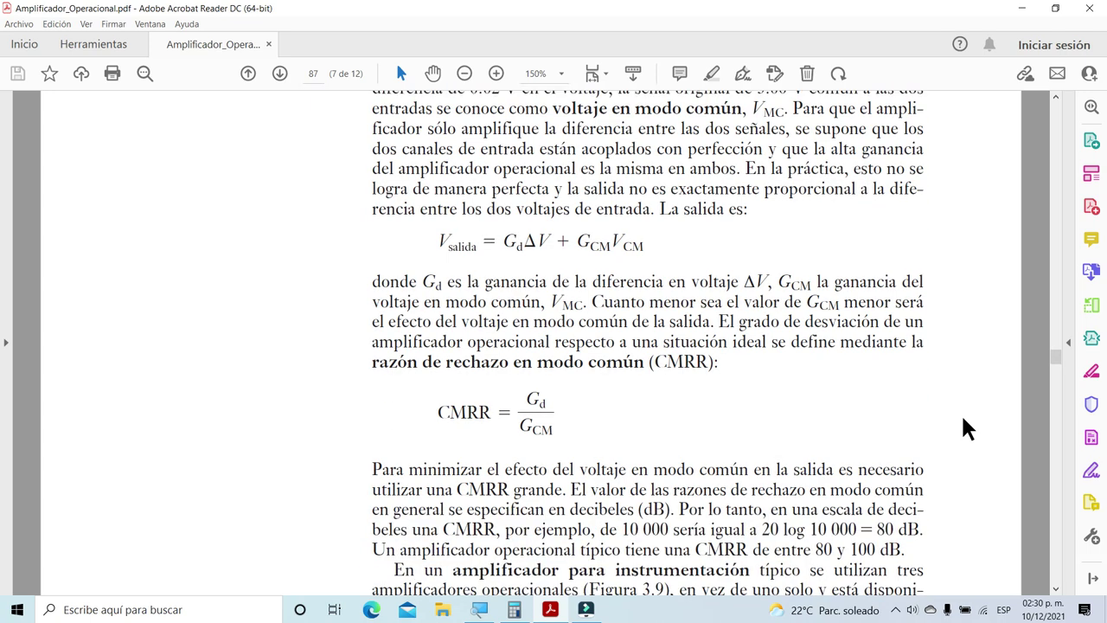
{"action": "scroll", "coordinate": [963, 419], "scroll_direction": "down", "scroll_amount": 3}
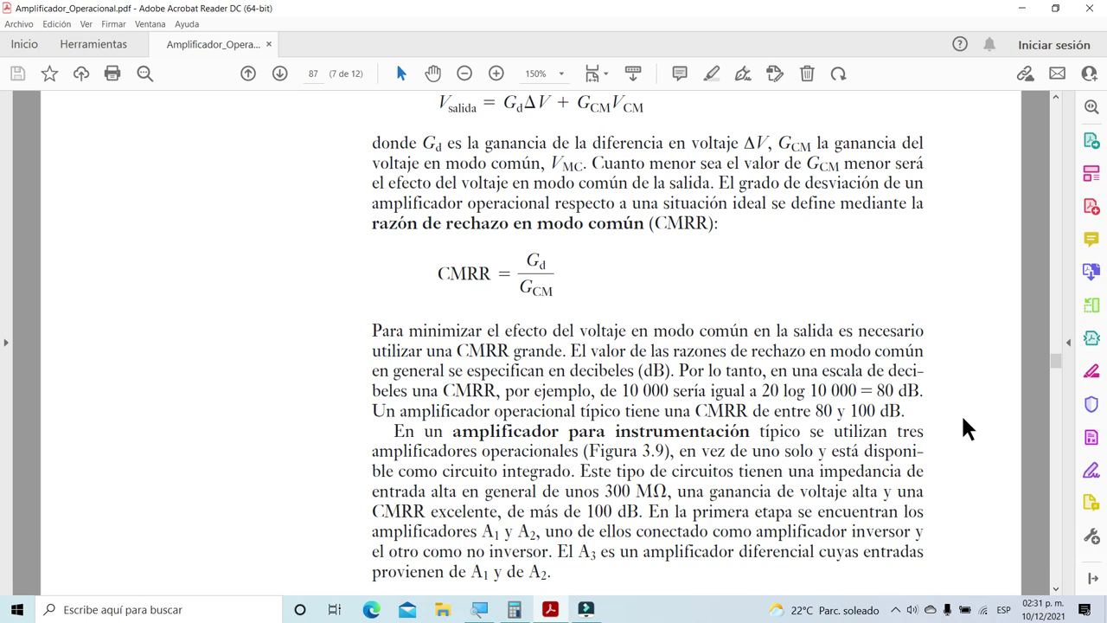
{"action": "scroll", "coordinate": [967, 428], "scroll_direction": "down", "scroll_amount": 1}
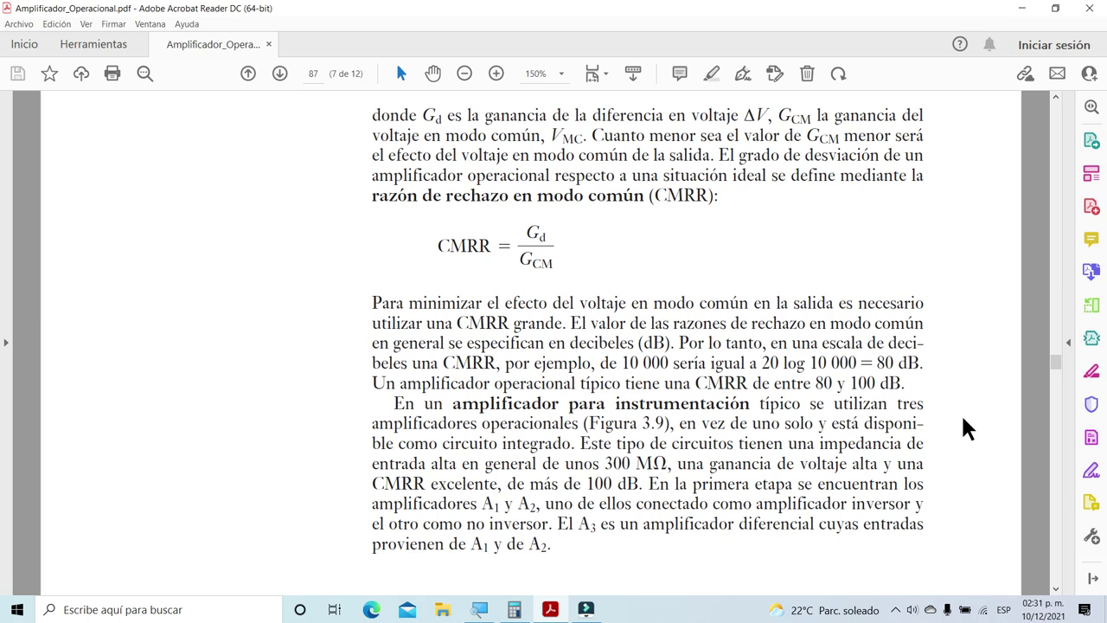
{"action": "scroll", "coordinate": [964, 420], "scroll_direction": "down", "scroll_amount": 3}
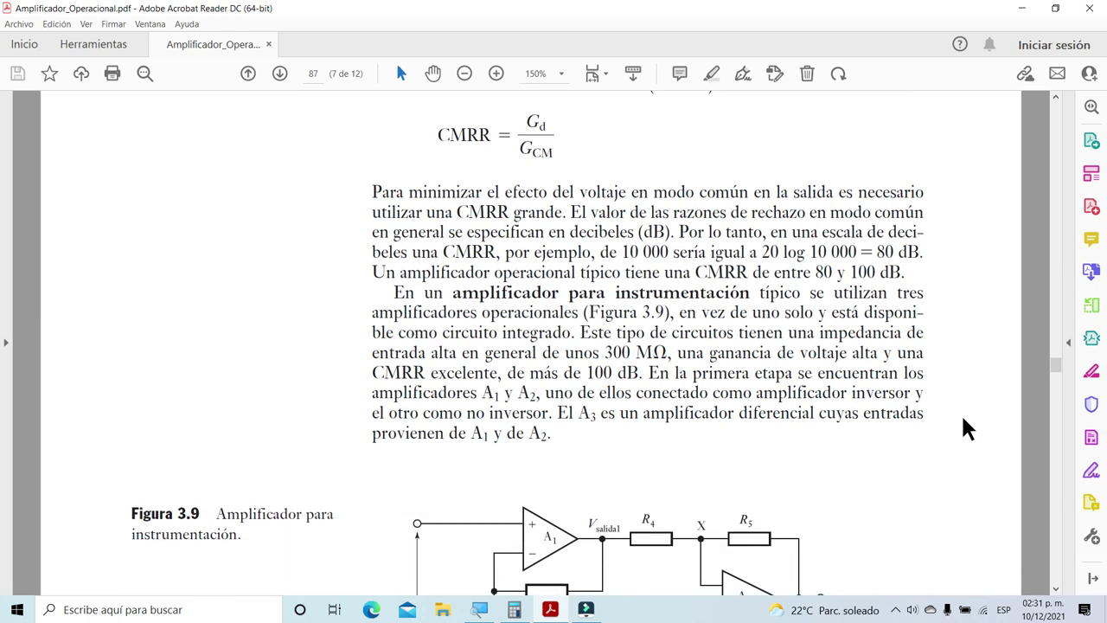
{"action": "scroll", "coordinate": [966, 428], "scroll_direction": "down", "scroll_amount": 1}
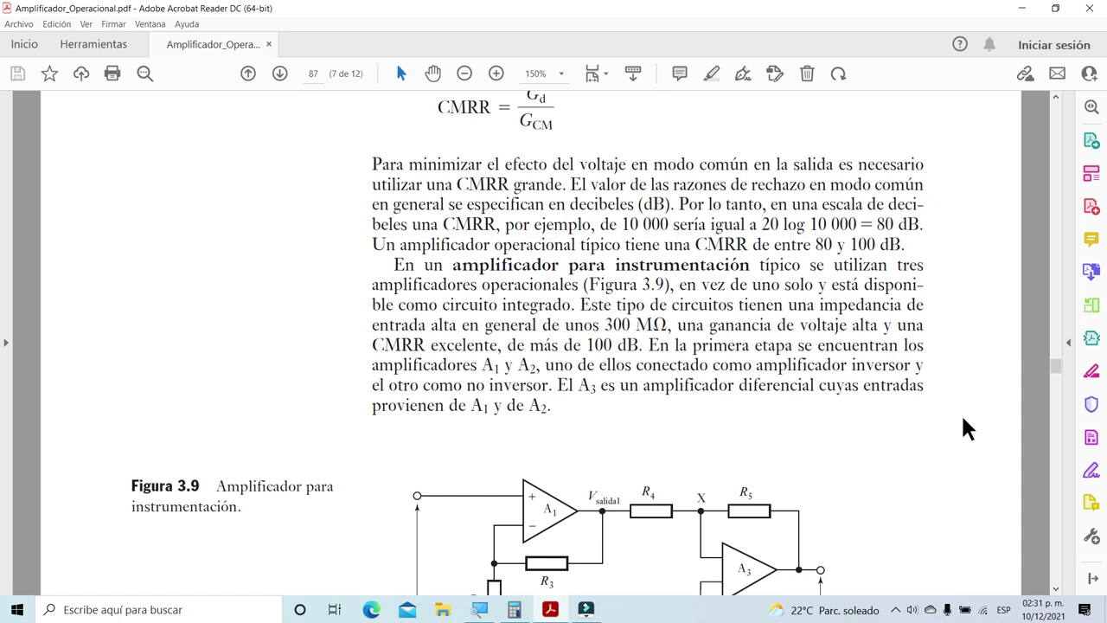
{"action": "scroll", "coordinate": [964, 419], "scroll_direction": "down", "scroll_amount": 5}
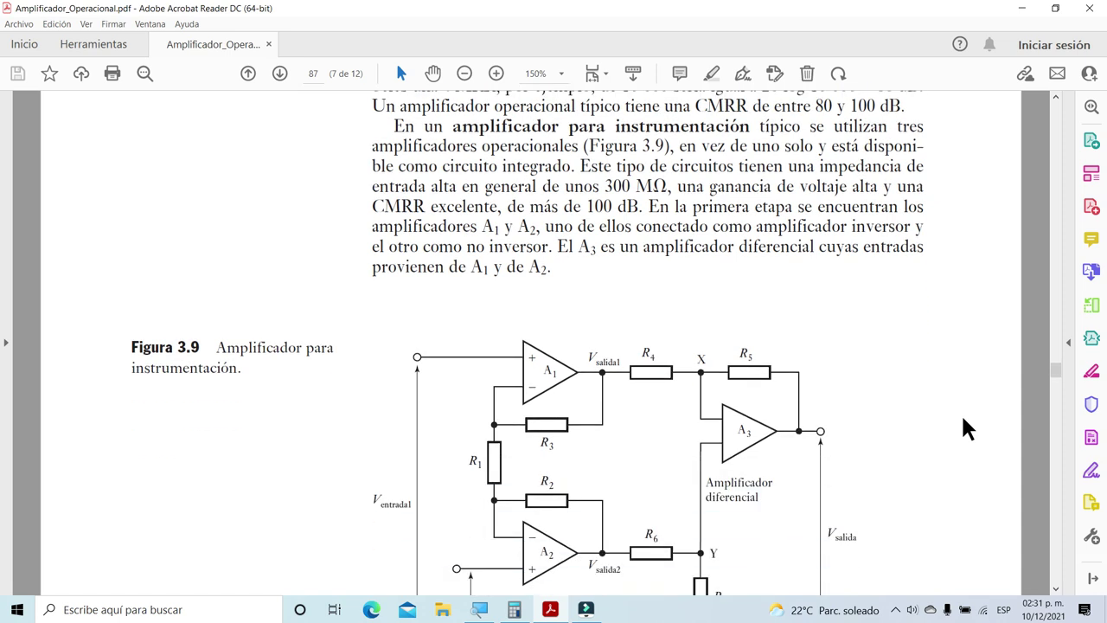
{"action": "scroll", "coordinate": [963, 419], "scroll_direction": "down", "scroll_amount": 5}
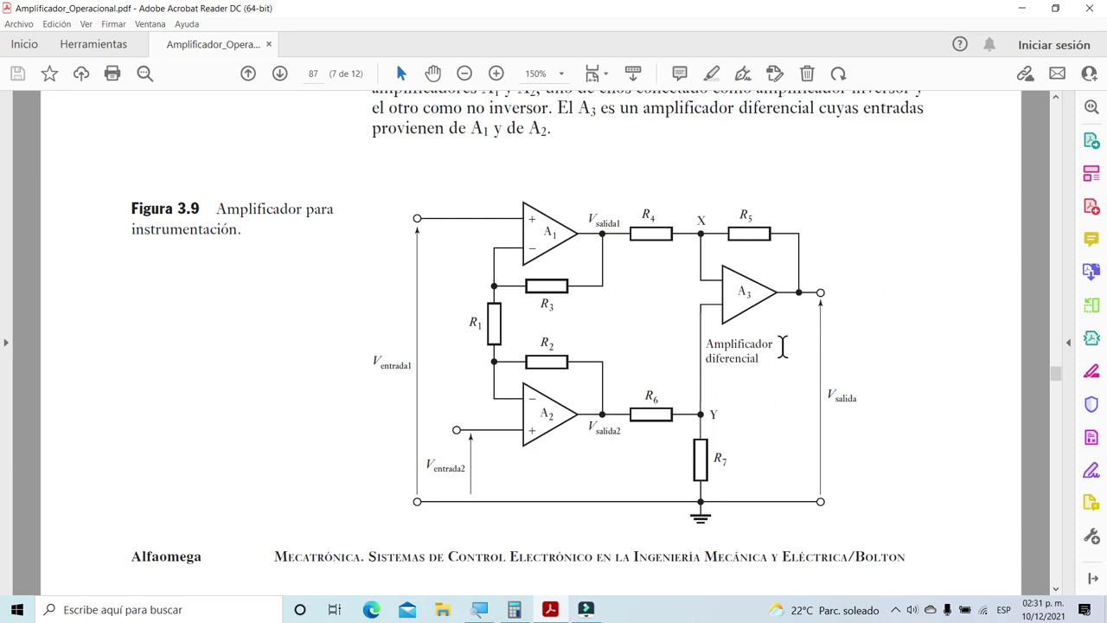
{"action": "scroll", "coordinate": [786, 382], "scroll_direction": "up", "scroll_amount": 6}
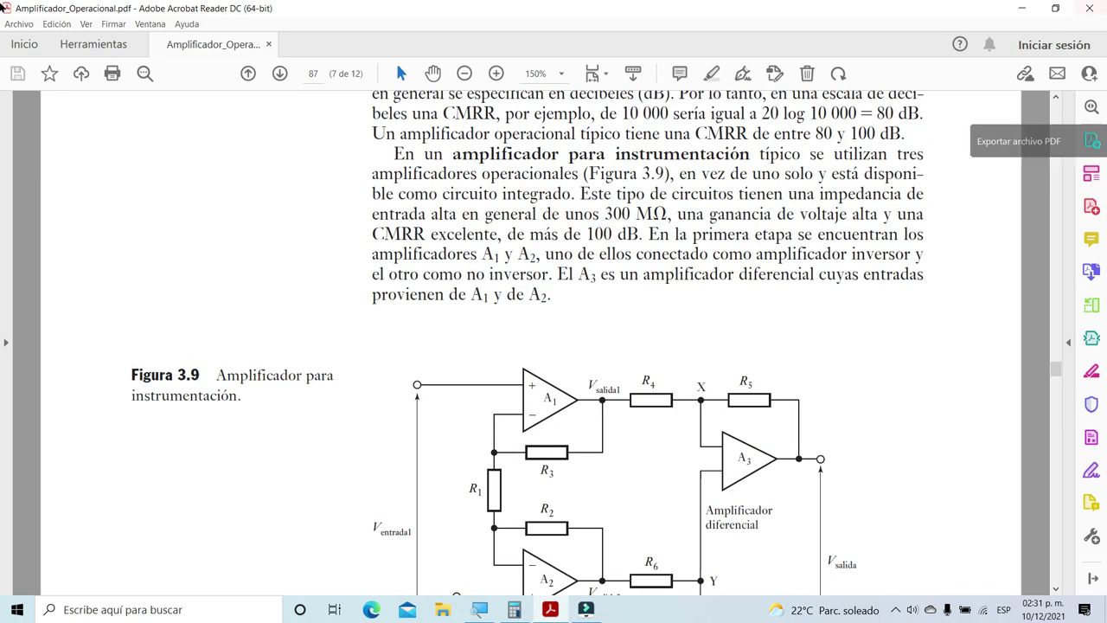
Close the PDF reader, open Proteus 8 Professional from the desktop and maximize its window.
{"action": "left_click", "coordinate": [1089, 8]}
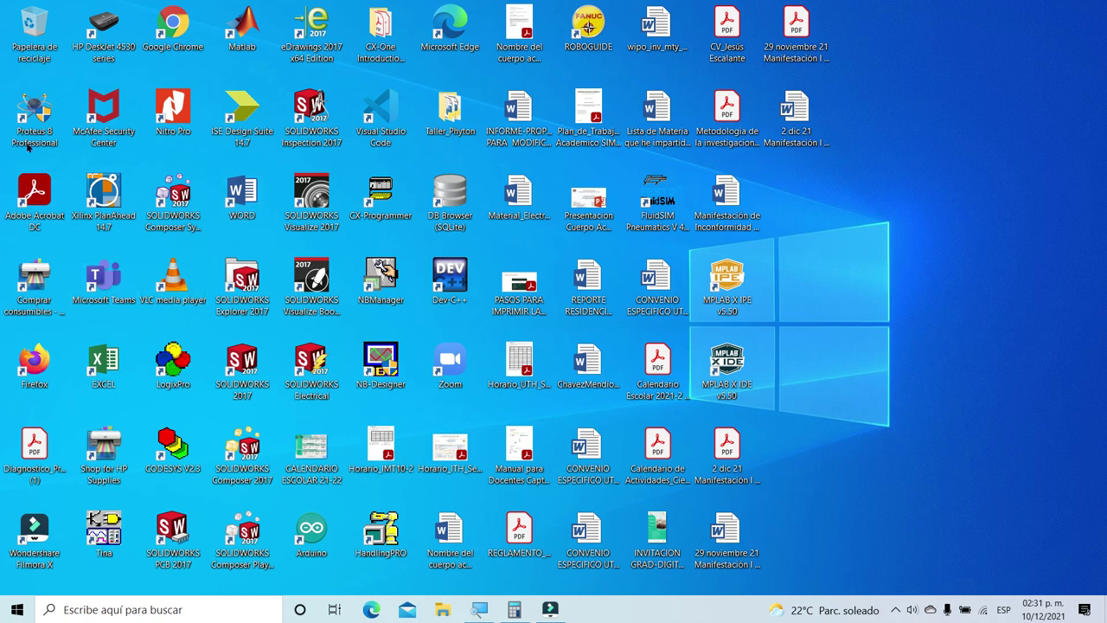
{"action": "left_click", "coordinate": [28, 144]}
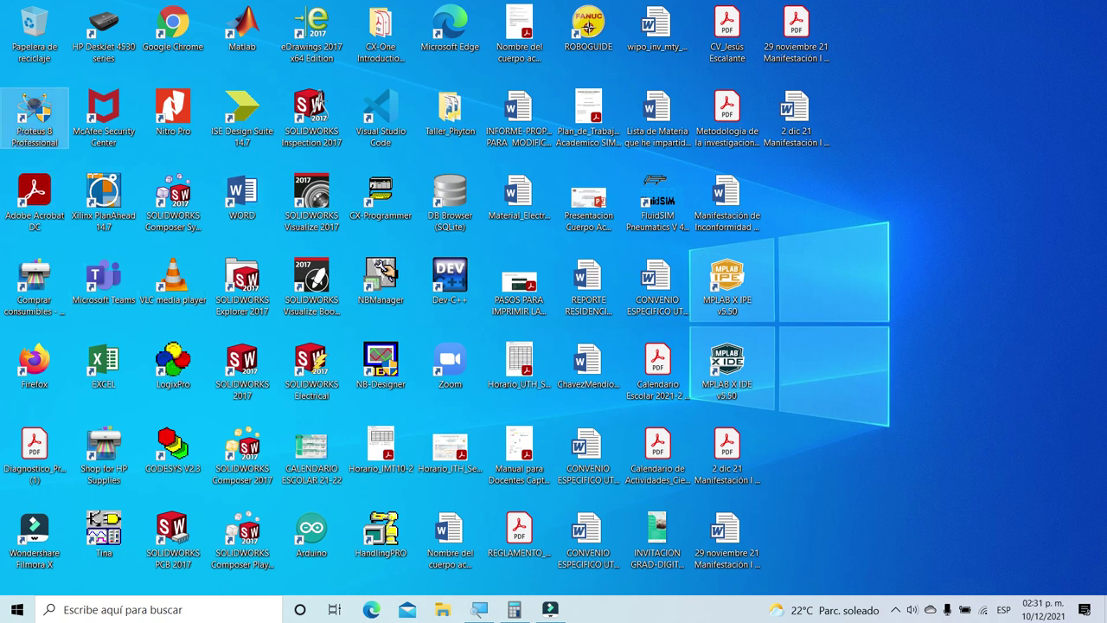
{"action": "double_click", "coordinate": [29, 143]}
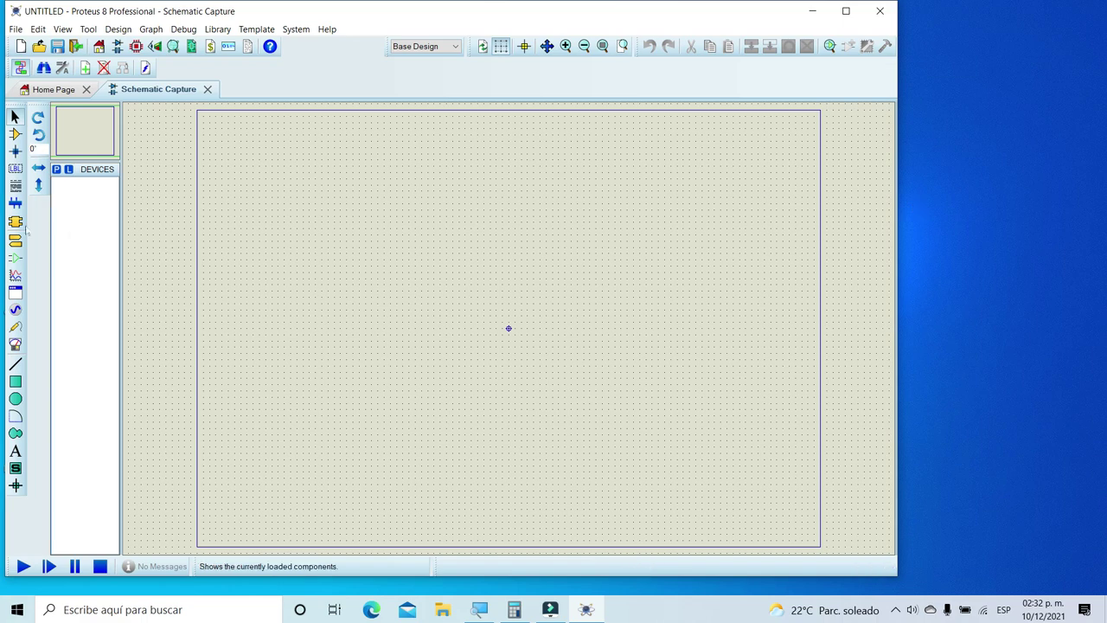
{"action": "left_click", "coordinate": [848, 19]}
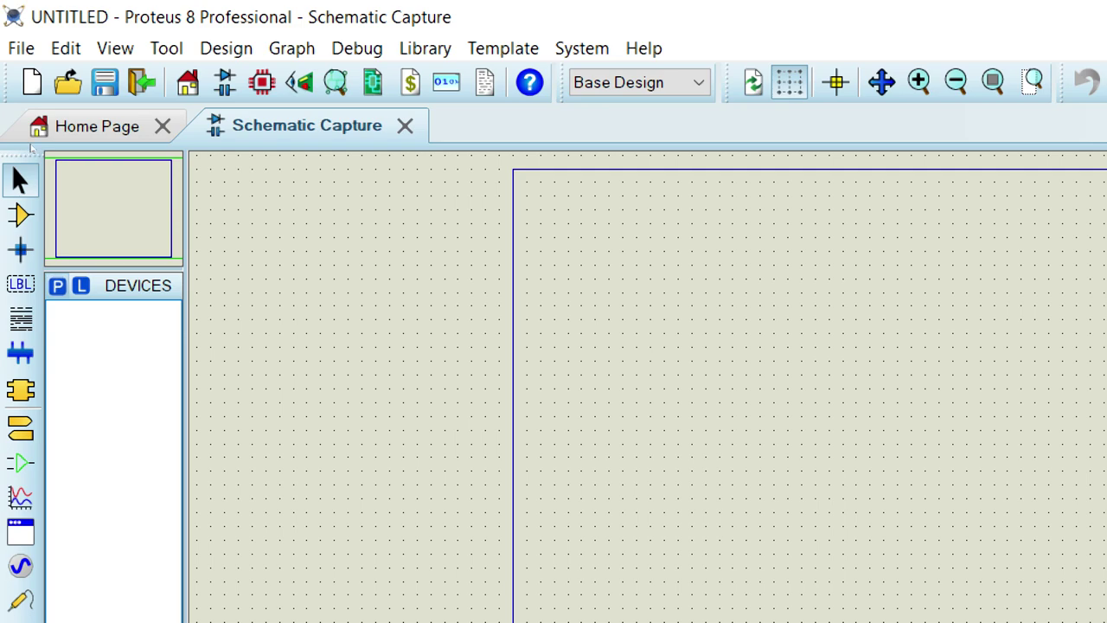
Search the device library for OPAMP, pick the ideal operational amplifier and place it in the upper left area of the sheet.
{"action": "type", "text": "pOPAMP"}
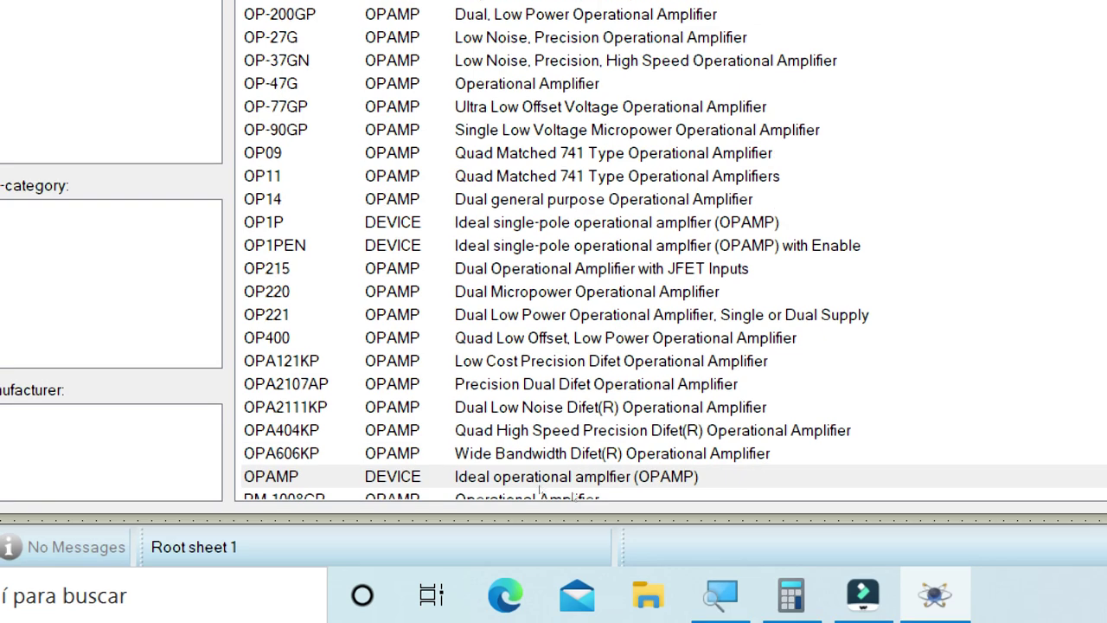
{"action": "left_click", "coordinate": [660, 481]}
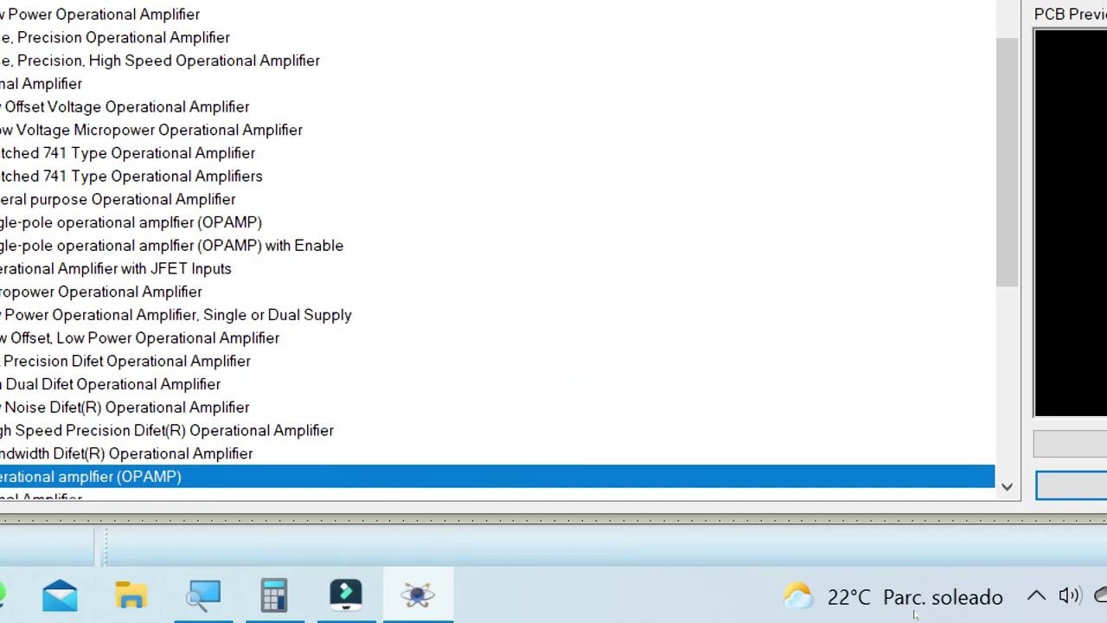
{"action": "key", "text": "Tab"}
{"action": "key", "text": "Return"}
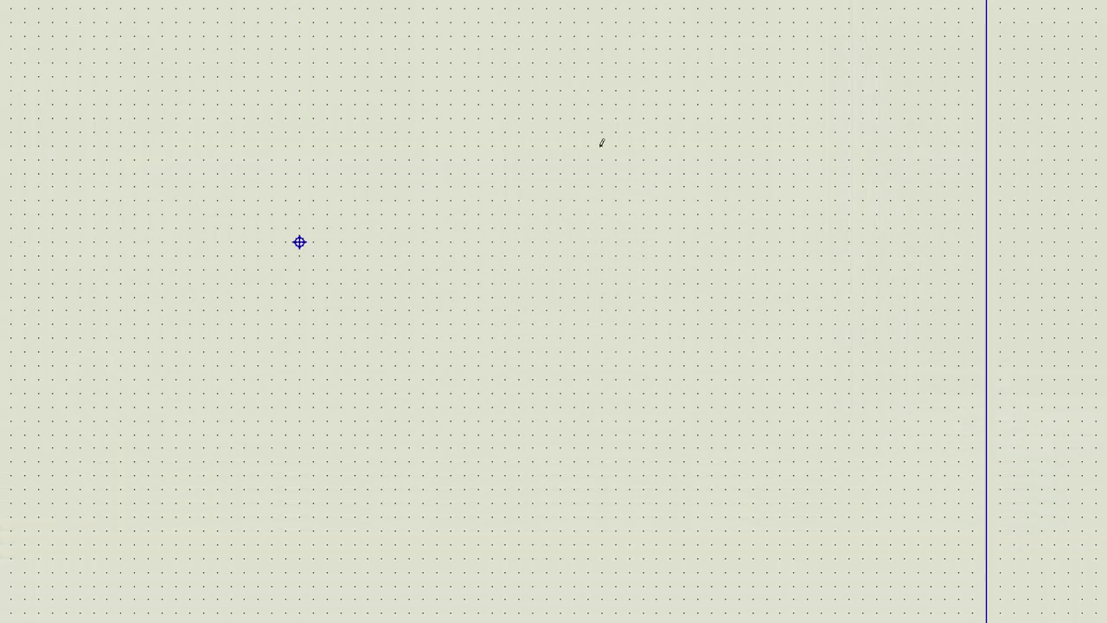
{"action": "left_click", "coordinate": [860, 504]}
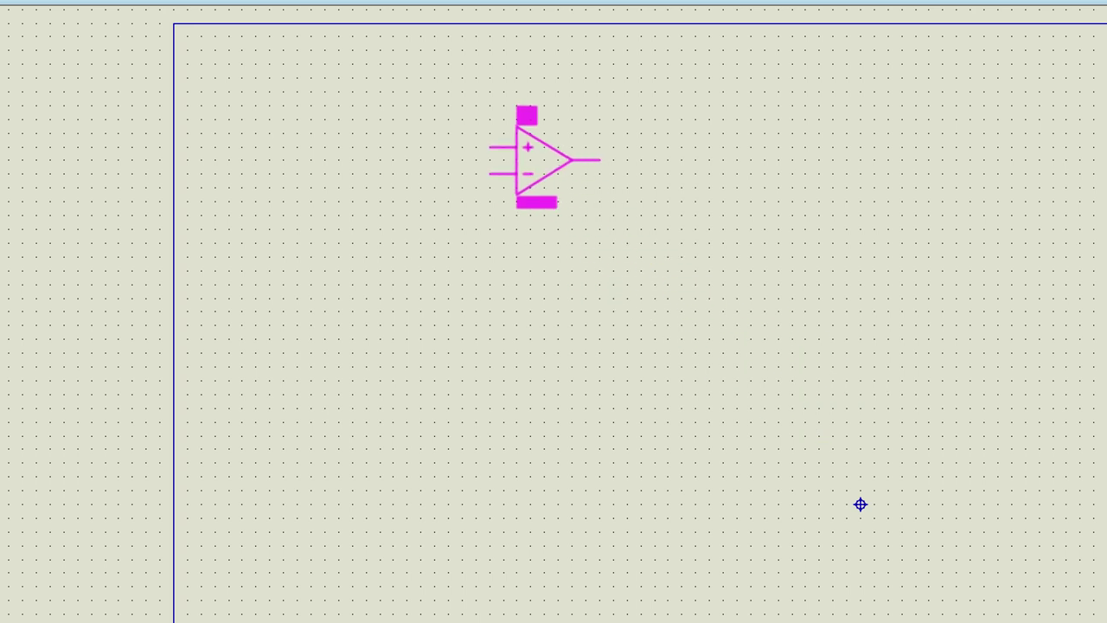
{"action": "left_click", "coordinate": [569, 198]}
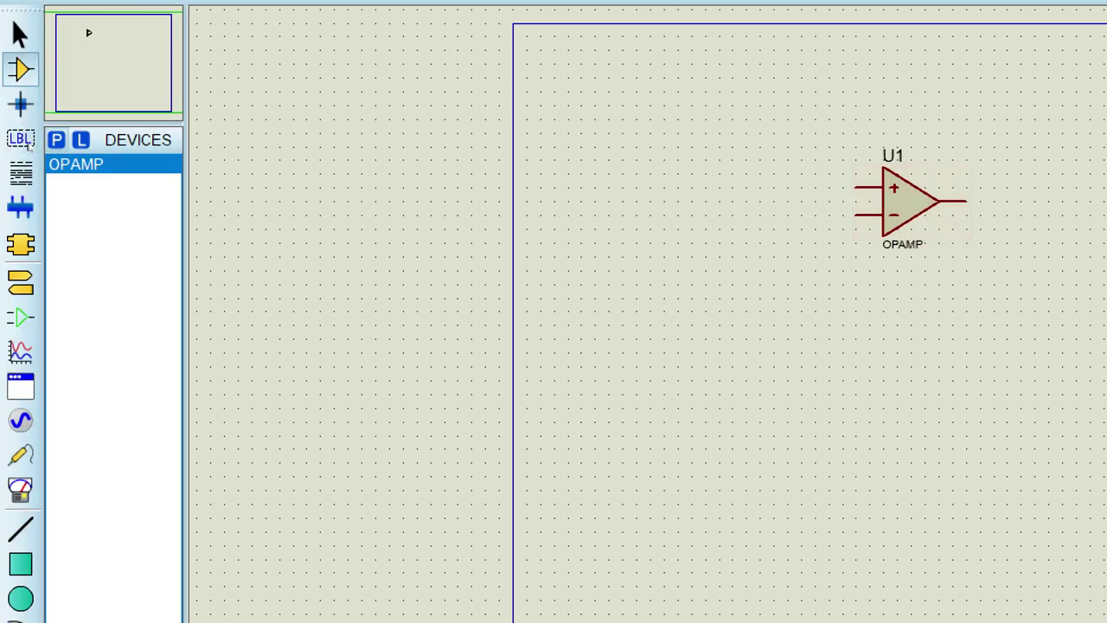
Search the device library for RES and pick the generic resistor symbol.
{"action": "left_click", "coordinate": [56, 139]}
{"action": "type", "text": "RES"}
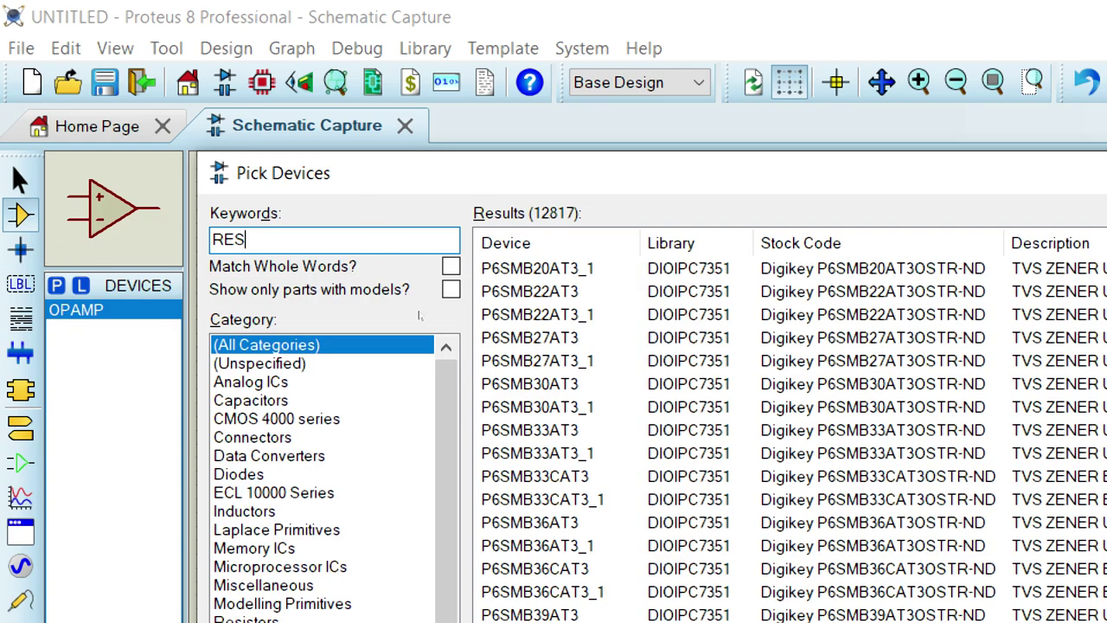
{"action": "scroll", "coordinate": [575, 480], "scroll_direction": "down", "scroll_amount": 3}
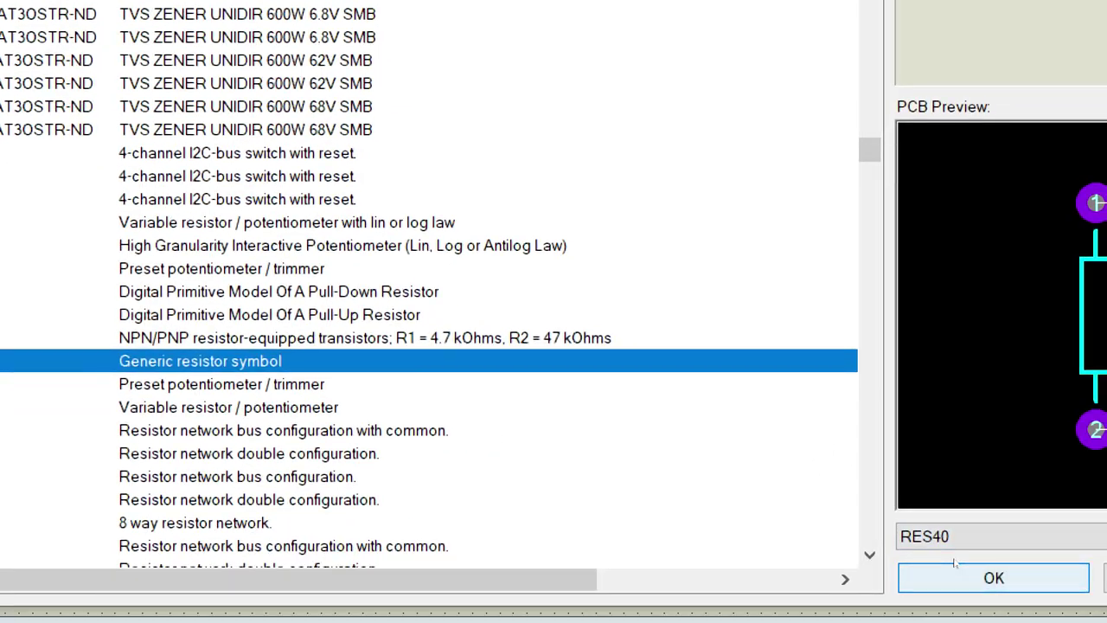
{"action": "left_click", "coordinate": [955, 567]}
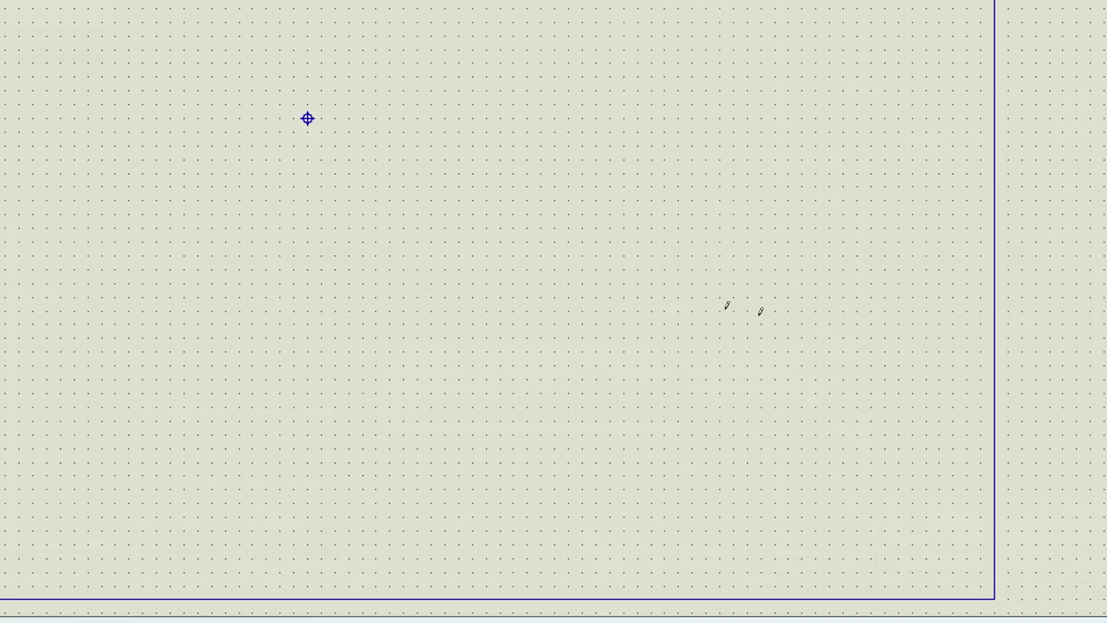
Apply a Y-Mirror to op-amp U1 so its inverting input is above the non-inverting input.
{"action": "right_click", "coordinate": [447, 175]}
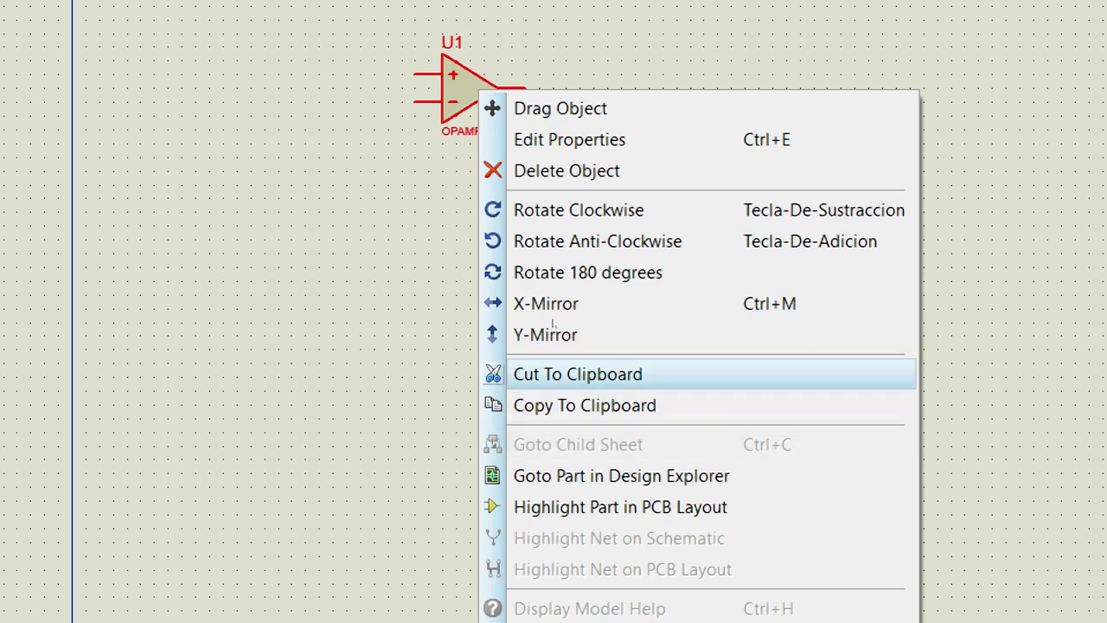
{"action": "left_click", "coordinate": [541, 334]}
{"action": "left_click", "coordinate": [380, 147]}
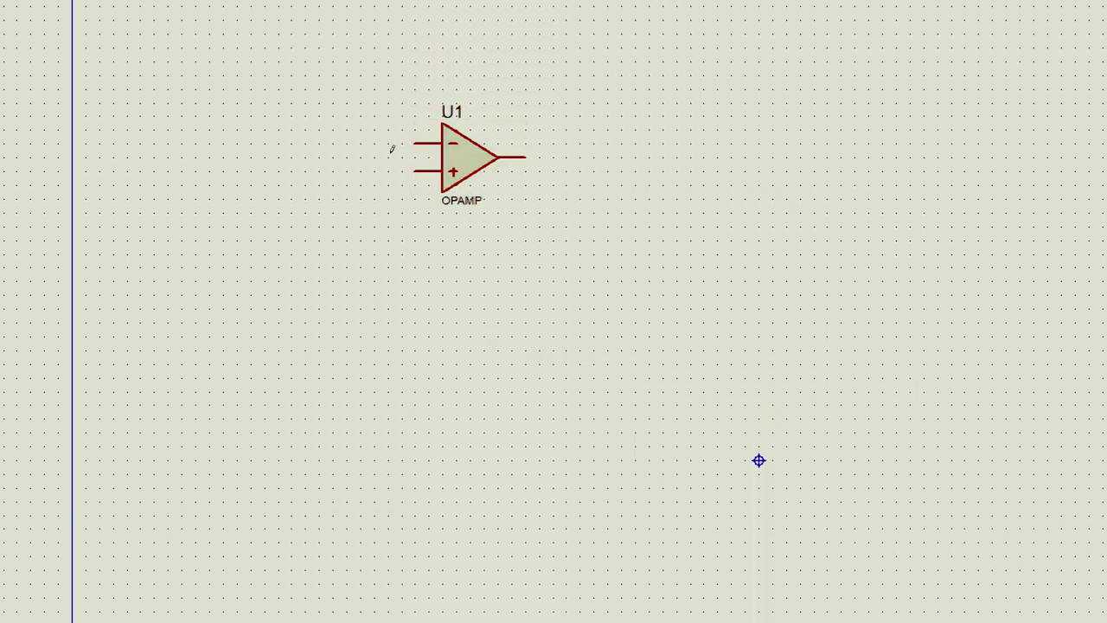
Place three horizontal resistors: one left of the op-amp's inverting input, one above the op-amp, and one left of its non-inverting input.
{"action": "left_click", "coordinate": [395, 158]}
{"action": "left_click", "coordinate": [388, 159]}
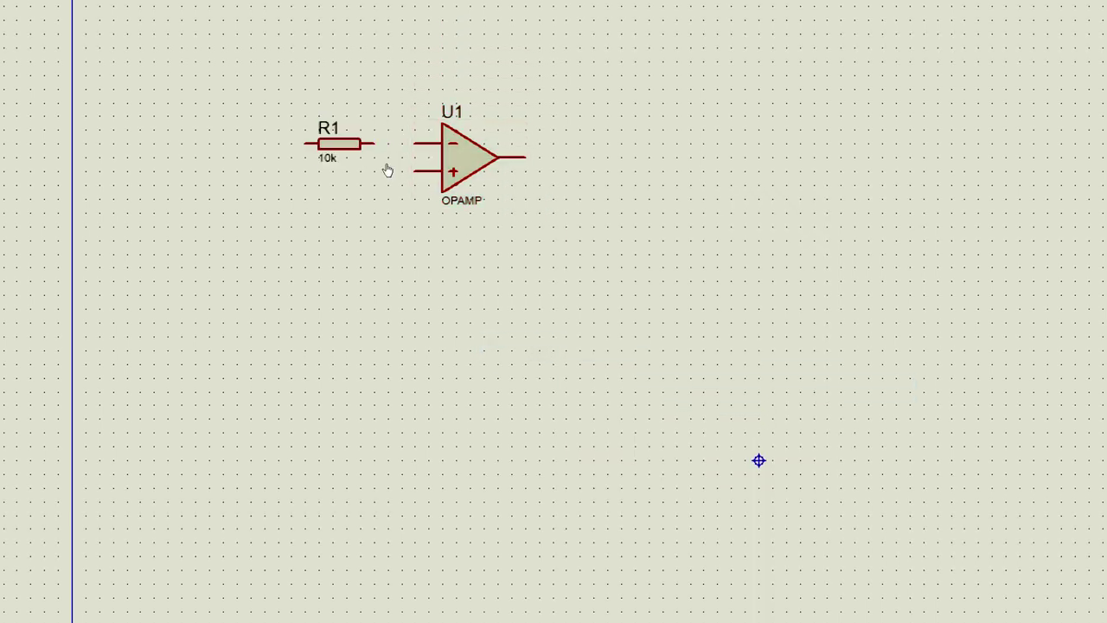
{"action": "left_click", "coordinate": [462, 77]}
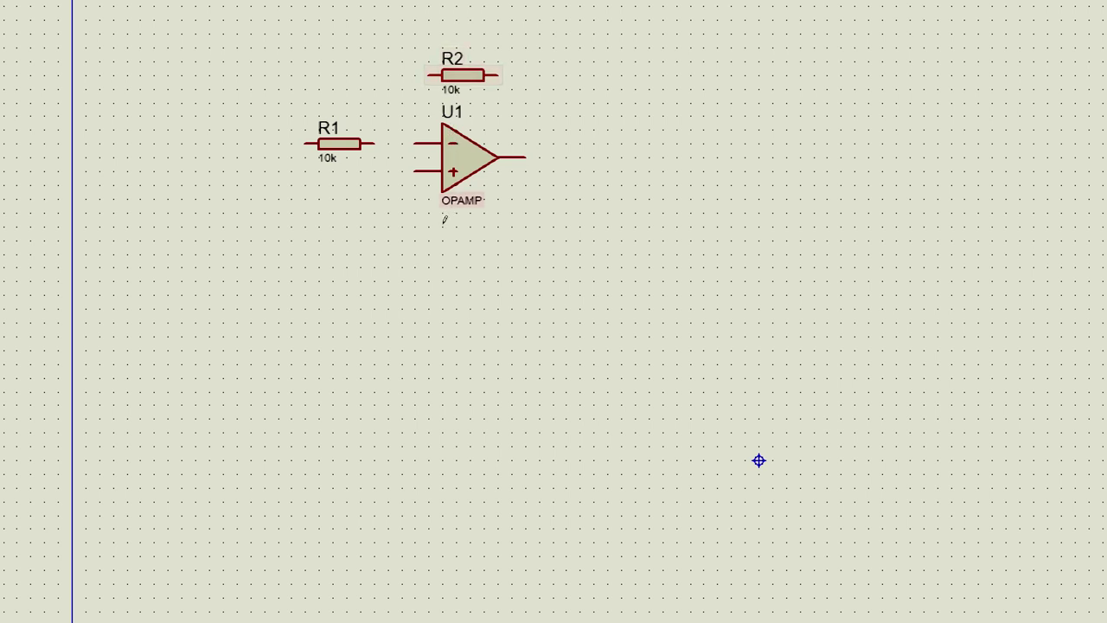
{"action": "left_click", "coordinate": [385, 182]}
{"action": "left_click", "coordinate": [388, 186]}
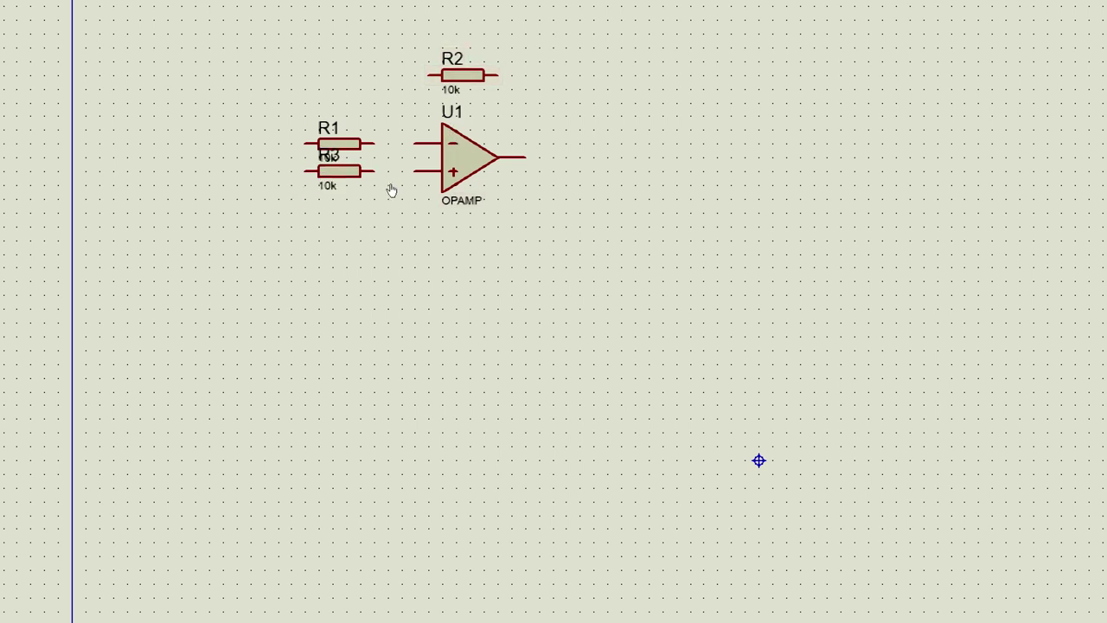
Place a fourth resistor, rotated clockwise to vertical, below the op-amp's non-inverting input, and move R3 down clear of R1.
{"action": "left_click", "coordinate": [421, 216]}
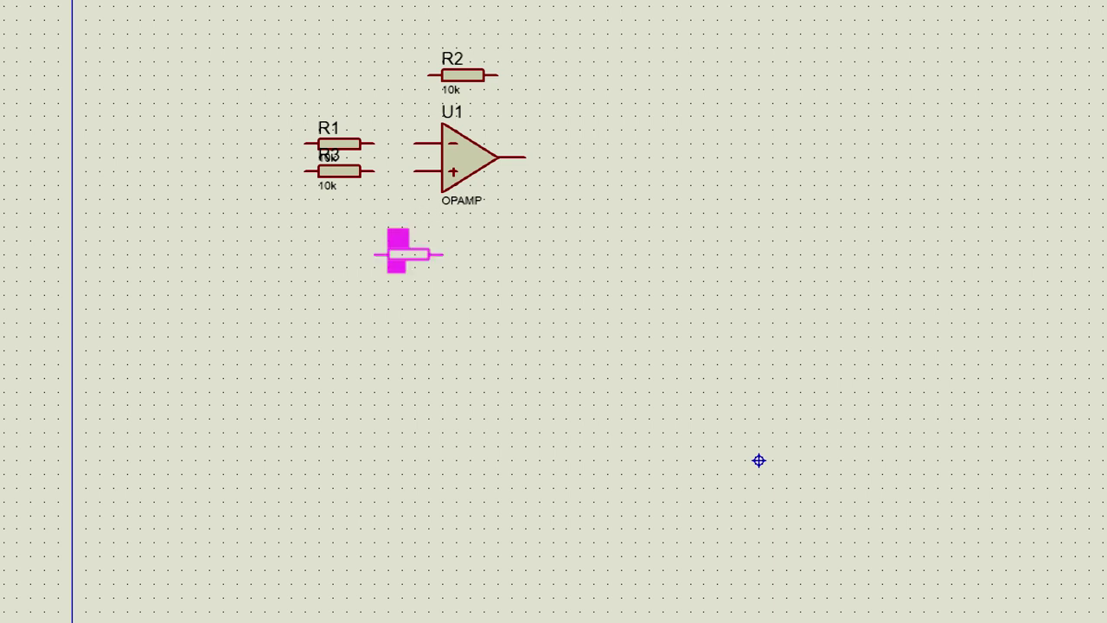
{"action": "left_click", "coordinate": [407, 241]}
{"action": "right_click", "coordinate": [420, 210]}
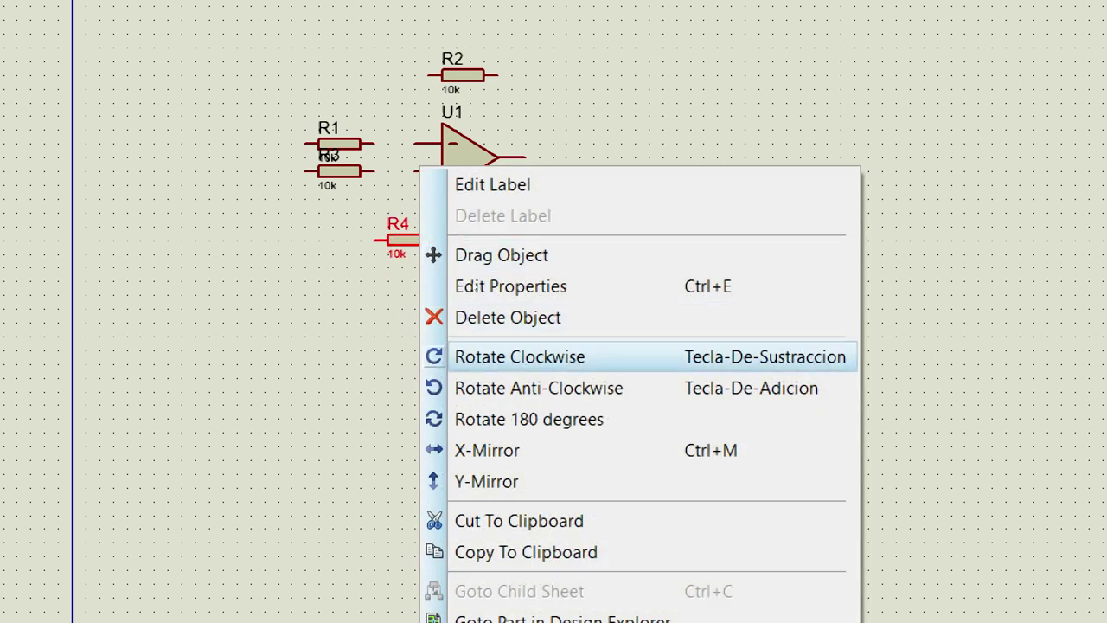
{"action": "left_click", "coordinate": [519, 357]}
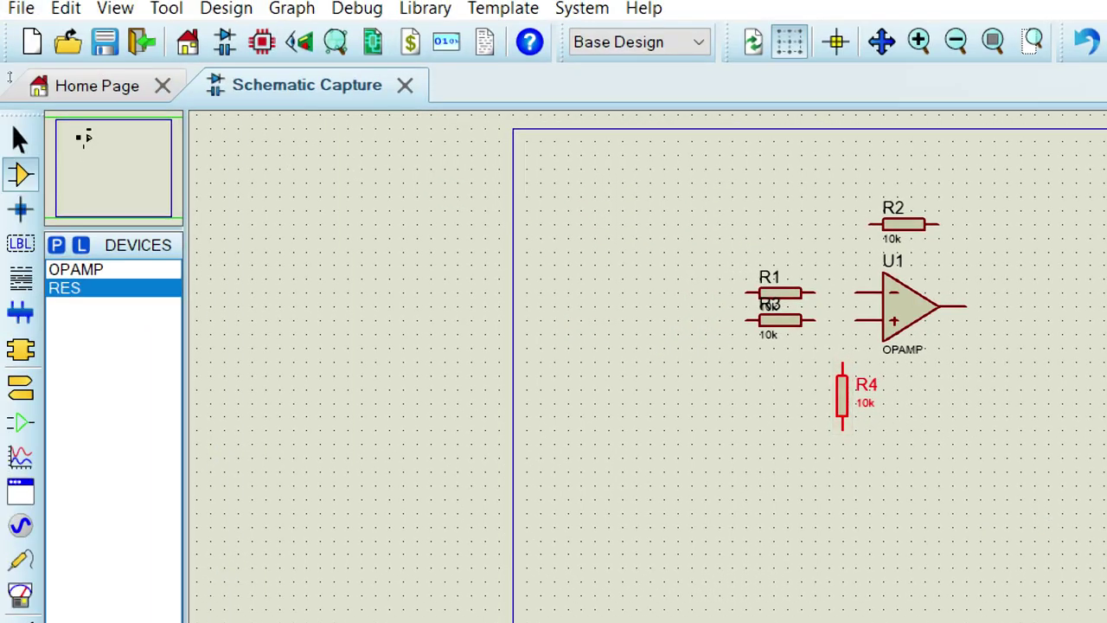
{"action": "left_click", "coordinate": [21, 140]}
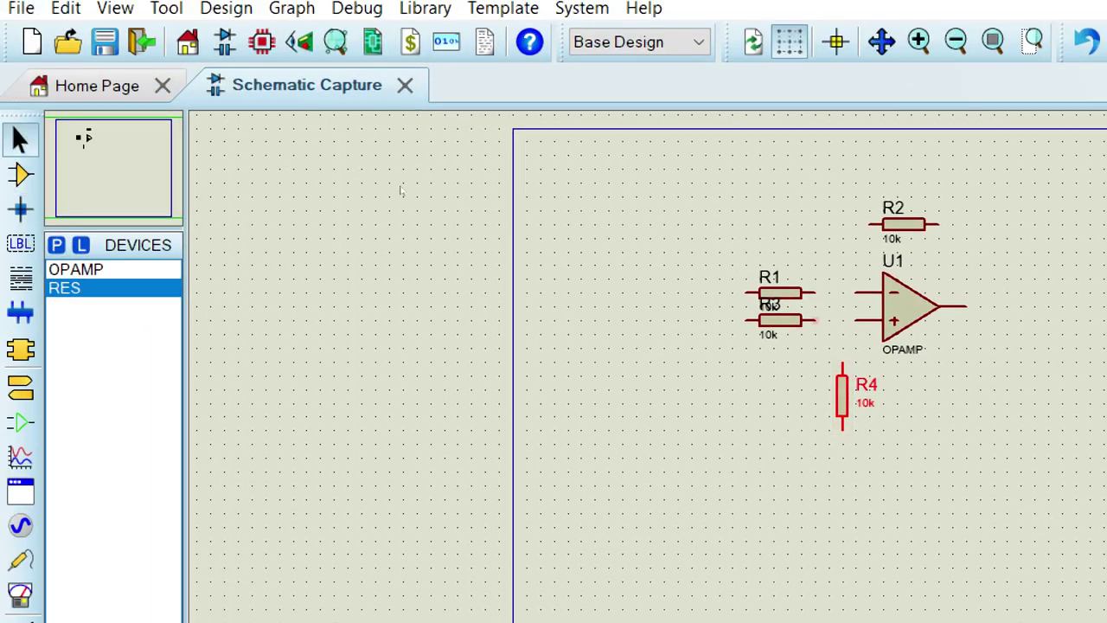
{"action": "left_click_drag", "start_coordinate": [780, 320], "coordinate": [780, 348]}
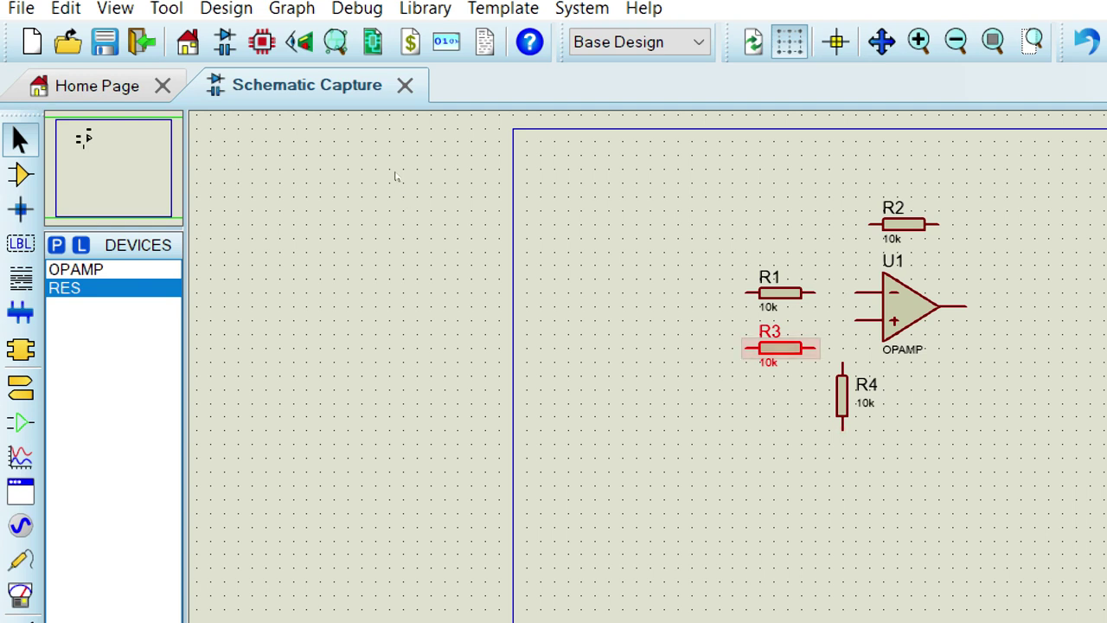
Set the resistance of both input resistors R1 and R3 to 1k.
{"action": "double_click", "coordinate": [780, 293]}
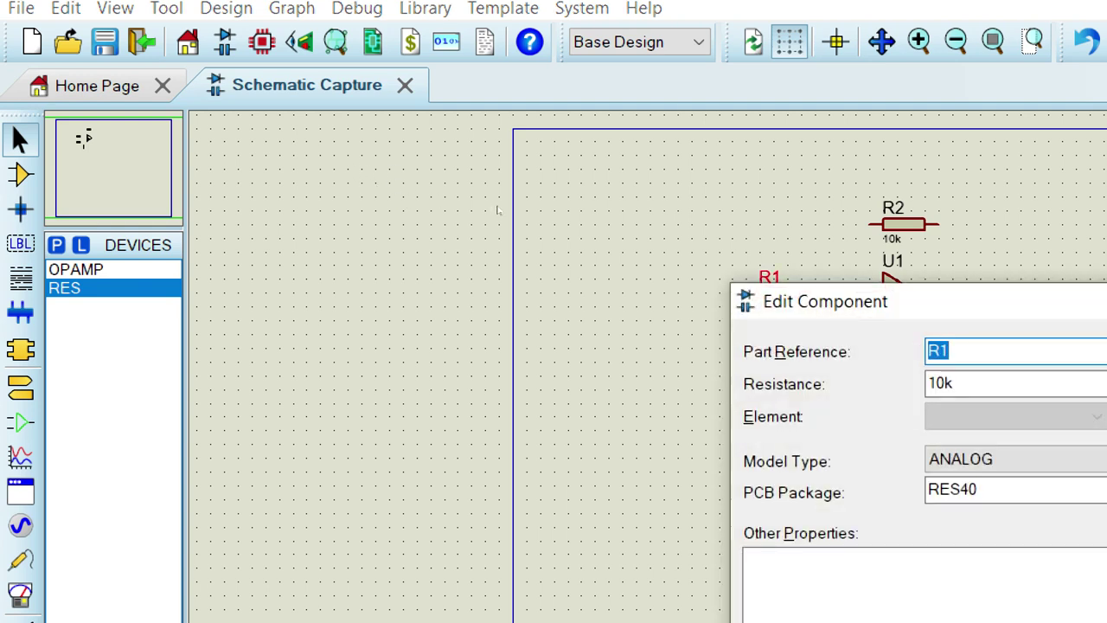
{"action": "key", "text": "Tab"}
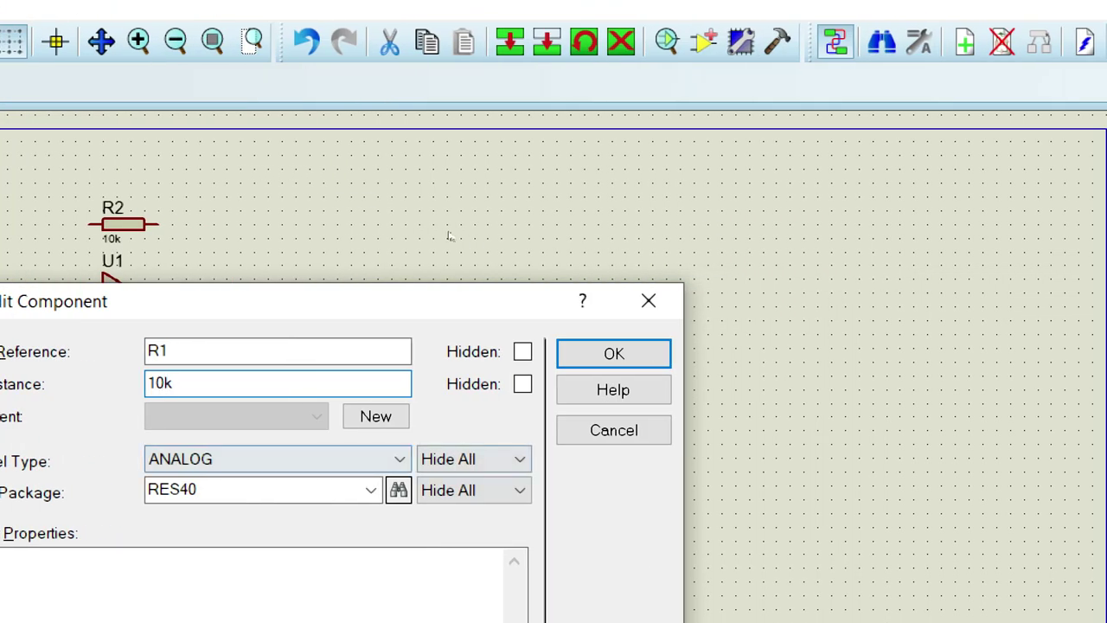
{"action": "key", "text": "BackSpace"}
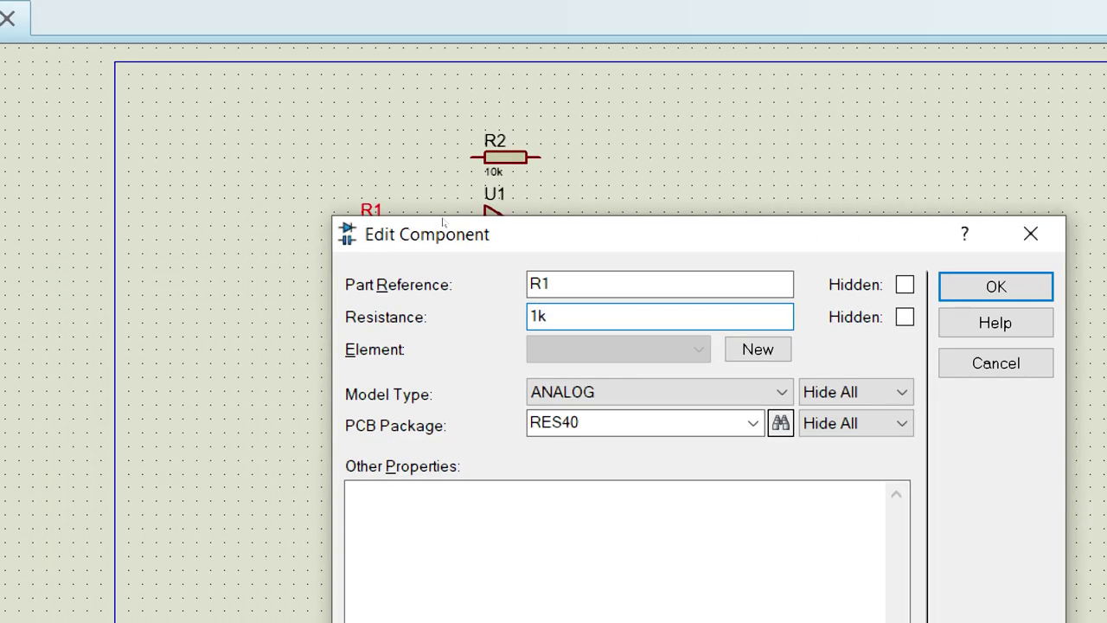
{"action": "key", "text": "Return"}
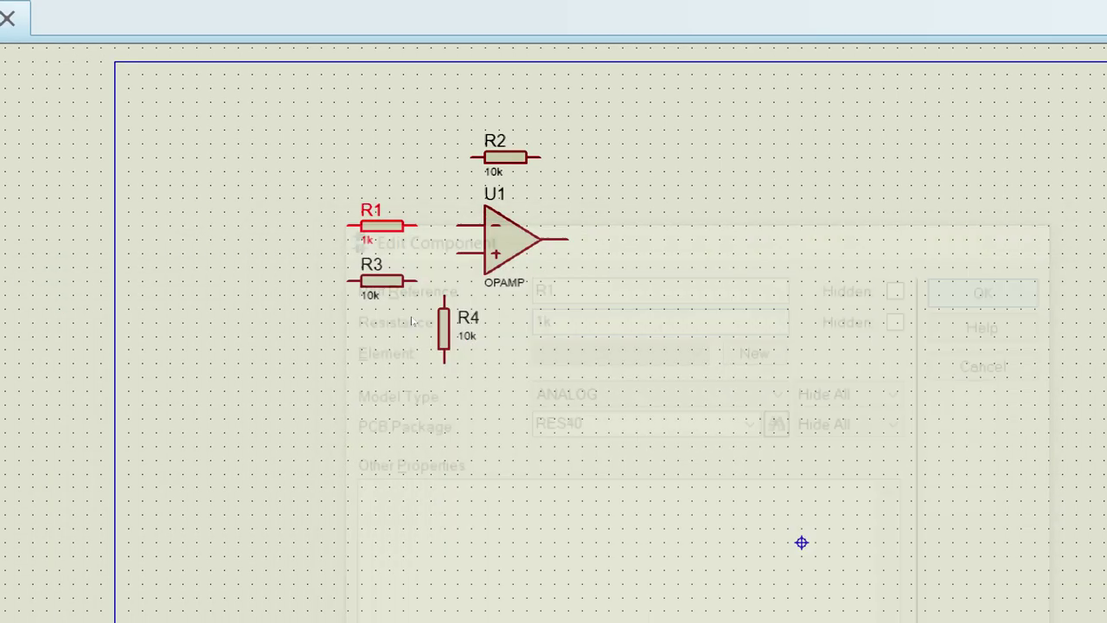
{"action": "double_click", "coordinate": [380, 280]}
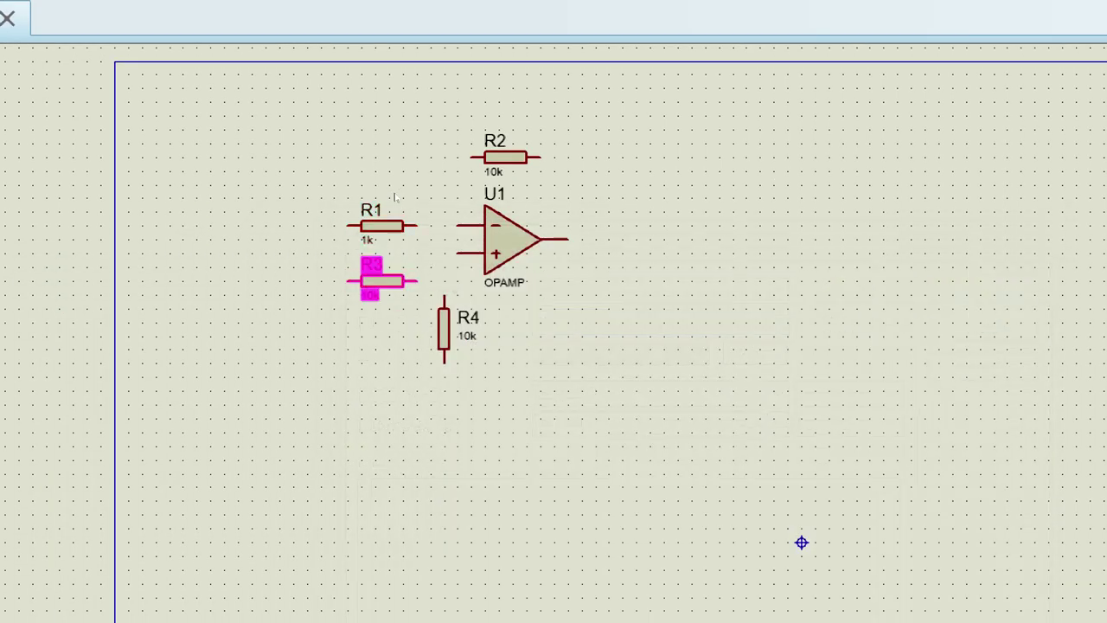
{"action": "left_click", "coordinate": [534, 315]}
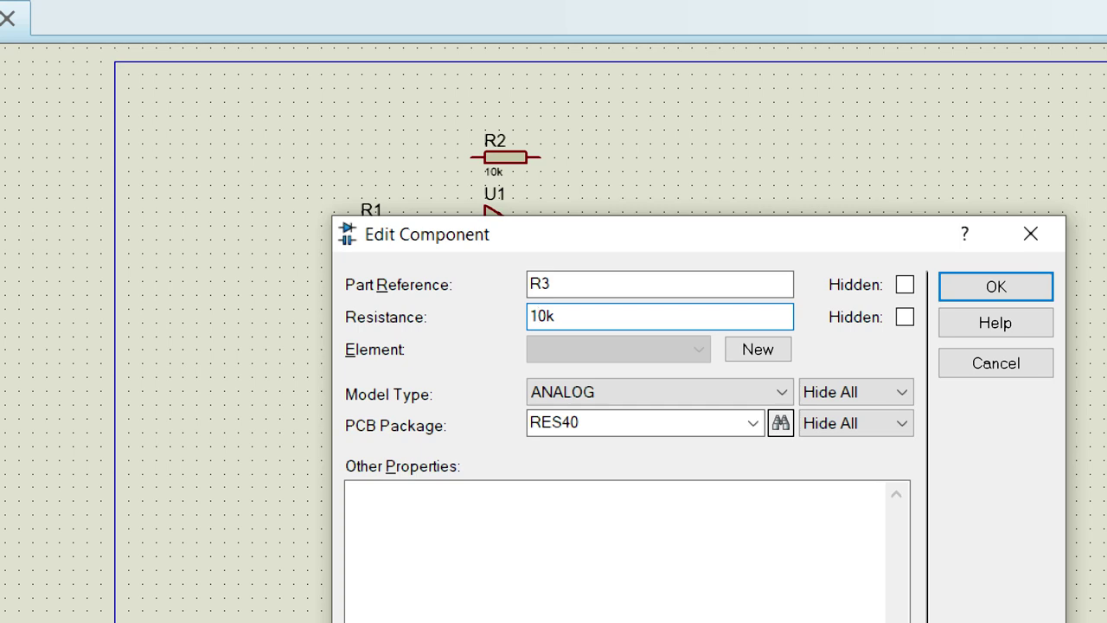
{"action": "key", "text": "Delete"}
{"action": "key", "text": "Return"}
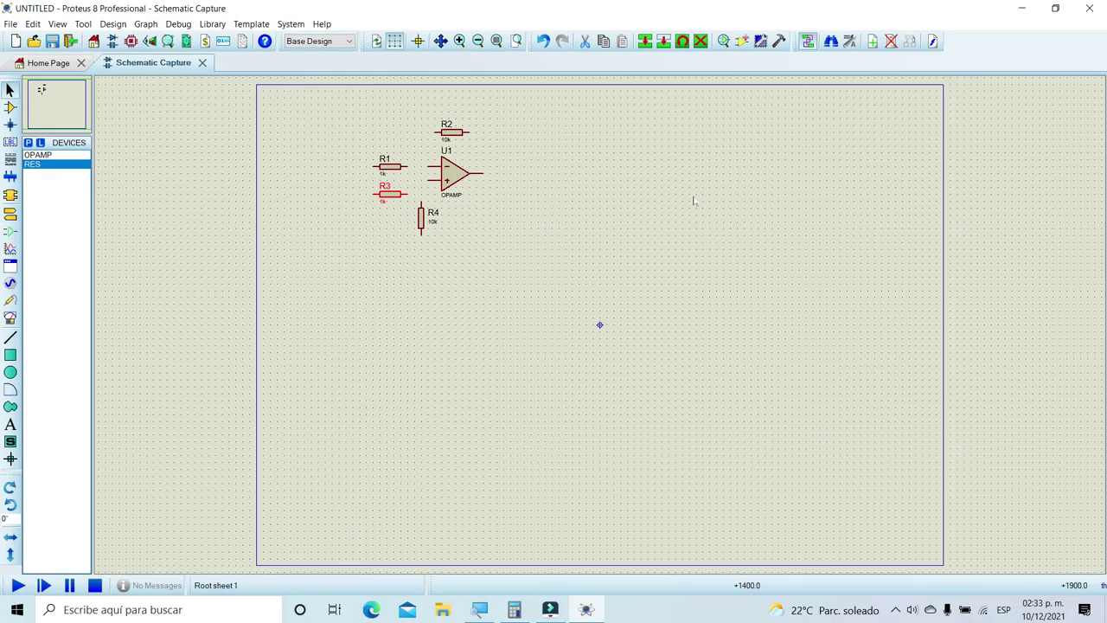
Open Amplificador_Operacional in Adobe Acrobat Reader and examine the differential amplifier circuit in Figura 3.7.
{"action": "left_click", "coordinate": [1021, 9]}
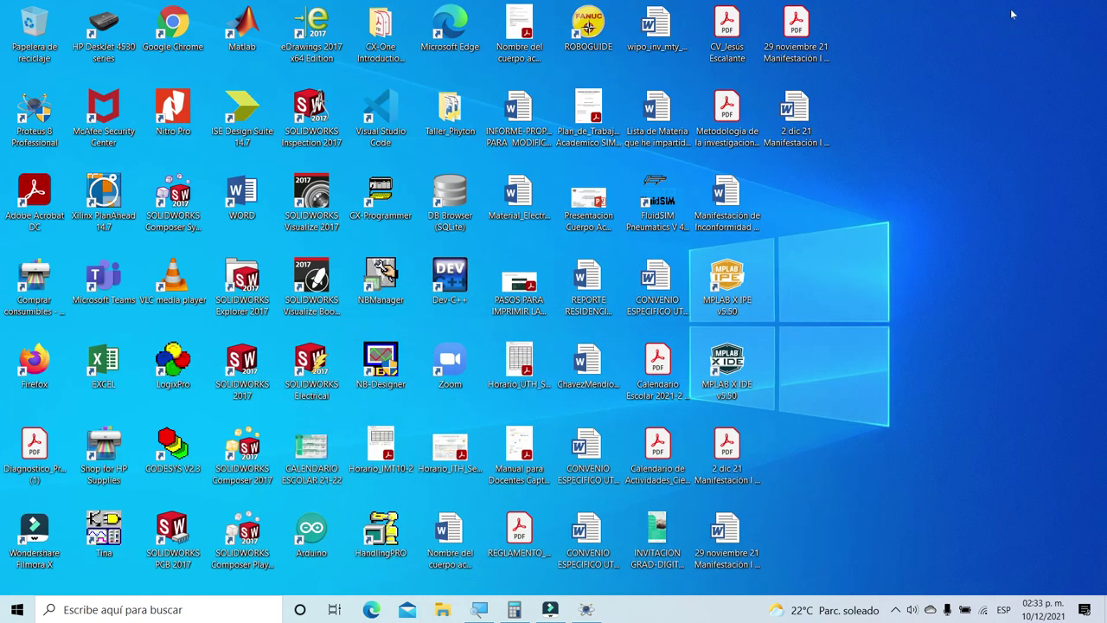
{"action": "double_click", "coordinate": [29, 217]}
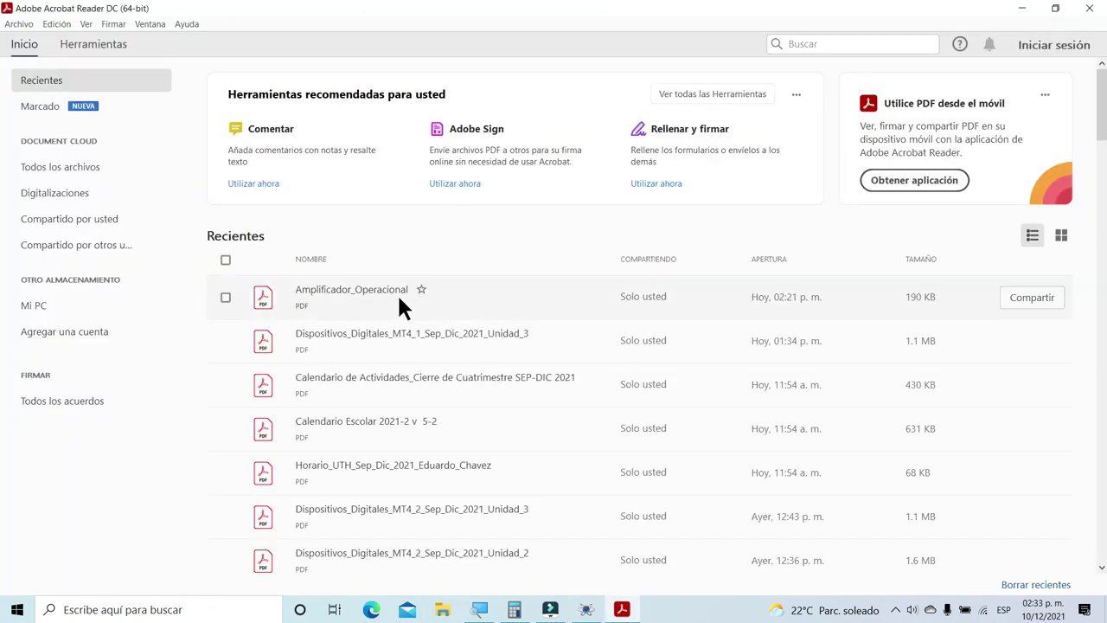
{"action": "left_click", "coordinate": [397, 292]}
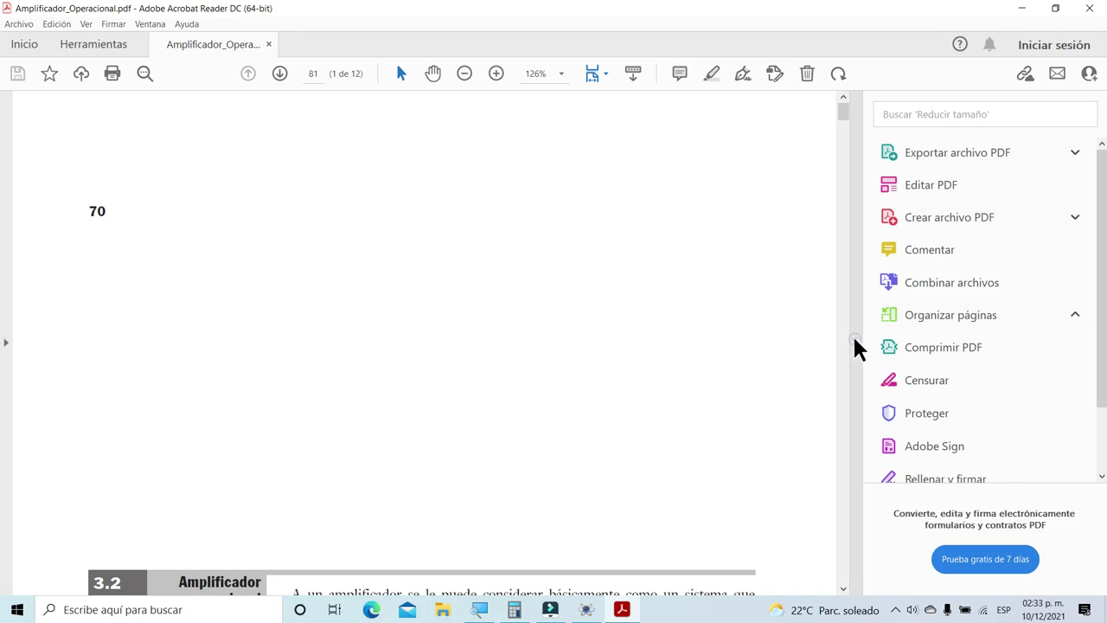
{"action": "left_click", "coordinate": [854, 342]}
{"action": "scroll", "coordinate": [792, 343], "scroll_direction": "down", "scroll_amount": 20}
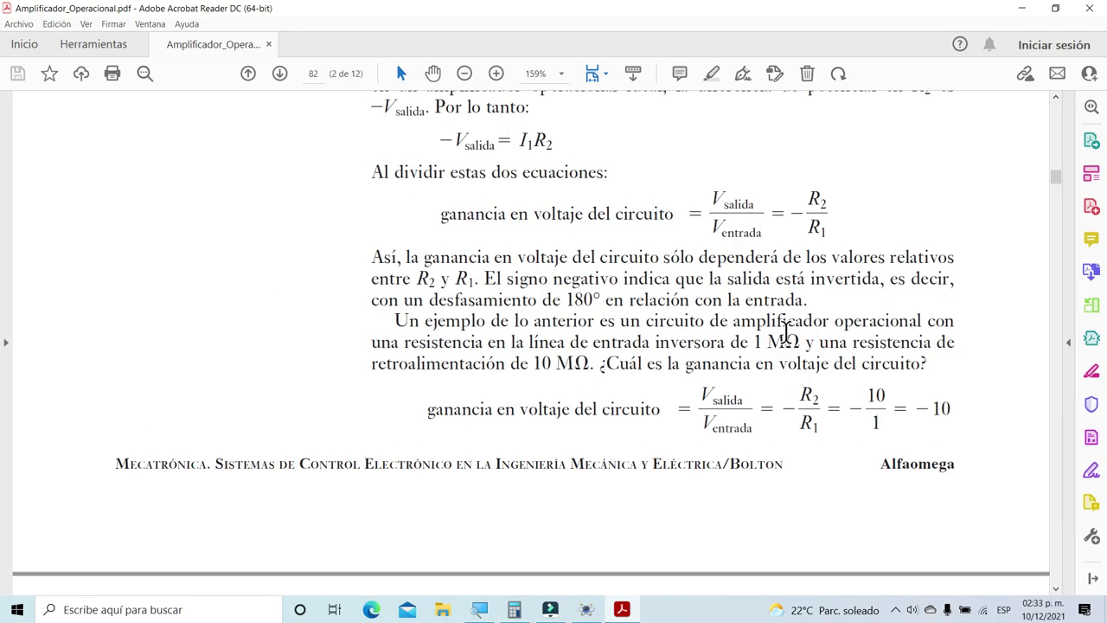
{"action": "scroll", "coordinate": [791, 343], "scroll_direction": "down", "scroll_amount": 20}
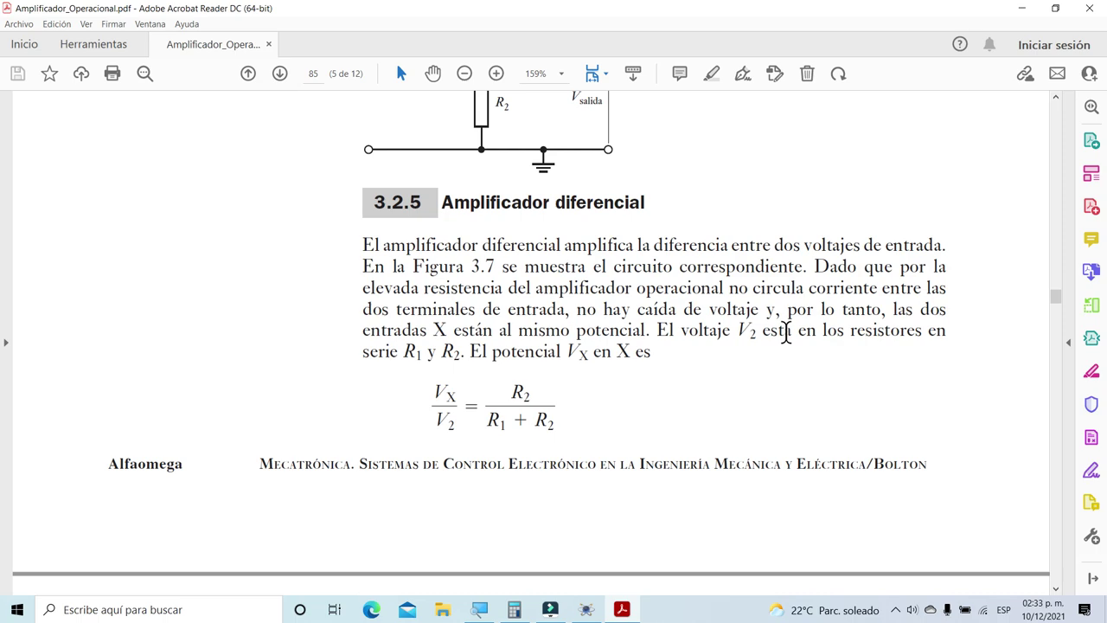
{"action": "scroll", "coordinate": [784, 334], "scroll_direction": "up", "scroll_amount": 5}
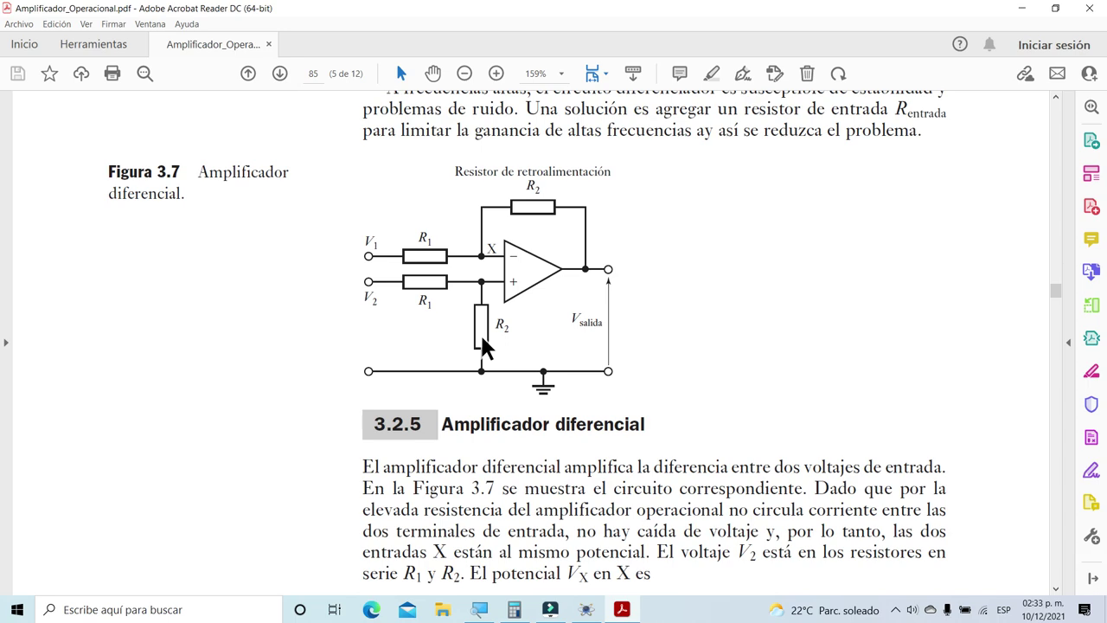
Switch back to Proteus, wire R1 to U1's inverting input and connect R2 as feedback from that node to the op-amp output.
{"action": "left_click", "coordinate": [588, 610]}
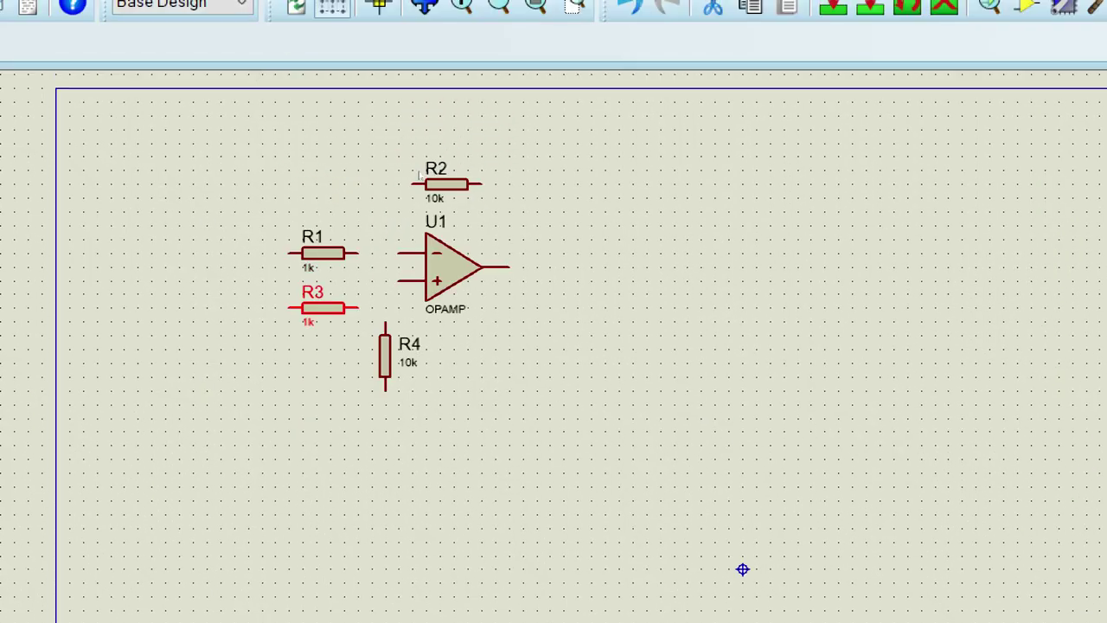
{"action": "left_click", "coordinate": [358, 253]}
{"action": "left_click", "coordinate": [399, 253]}
{"action": "left_click", "coordinate": [412, 184]}
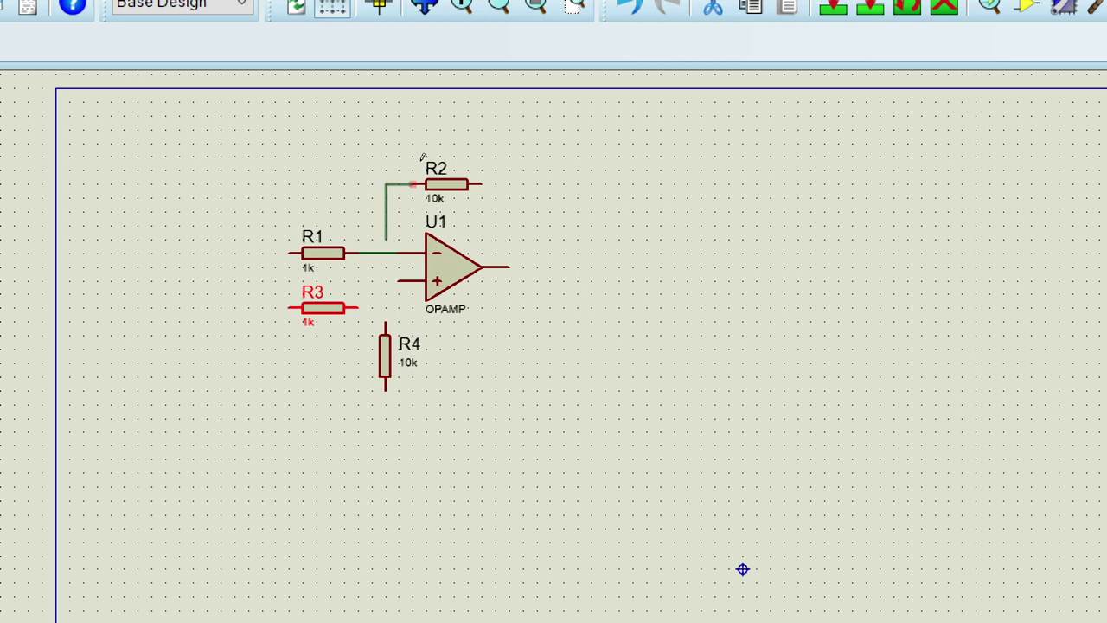
{"action": "left_click", "coordinate": [386, 252]}
{"action": "left_click", "coordinate": [482, 184]}
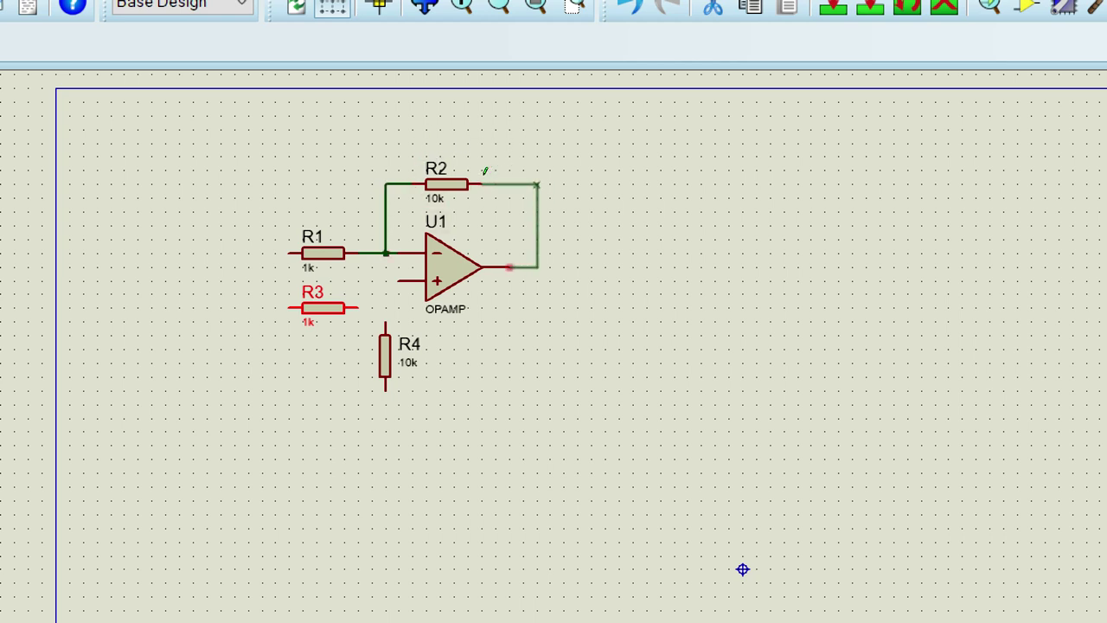
{"action": "left_click", "coordinate": [510, 266]}
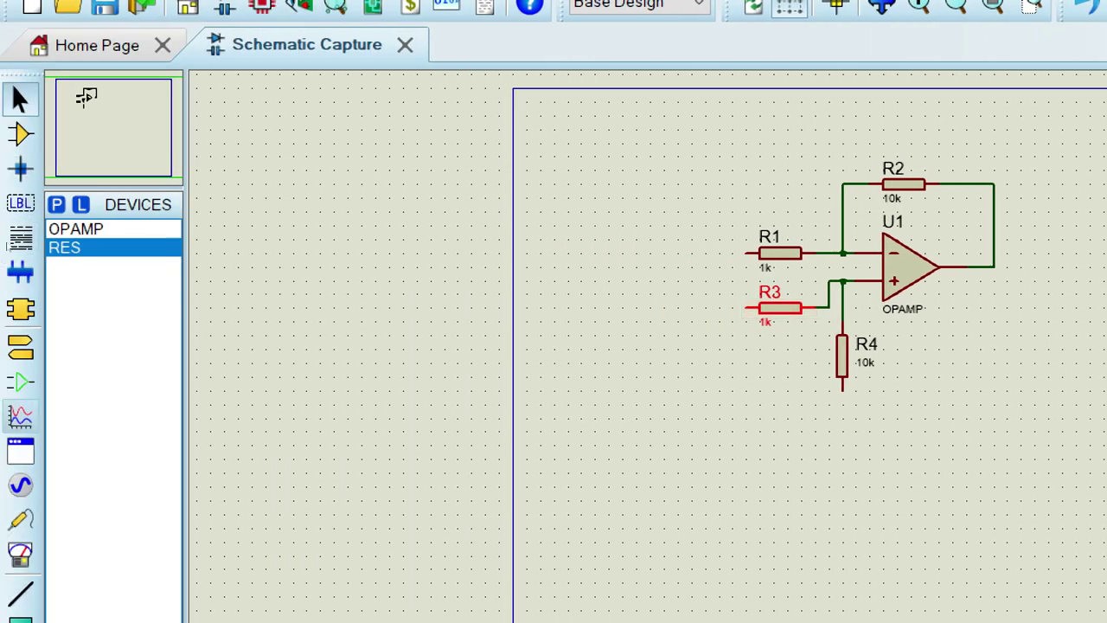
Add a GROUND terminal directly below R4 to ground the resistor's lower end.
{"action": "left_click", "coordinate": [21, 346]}
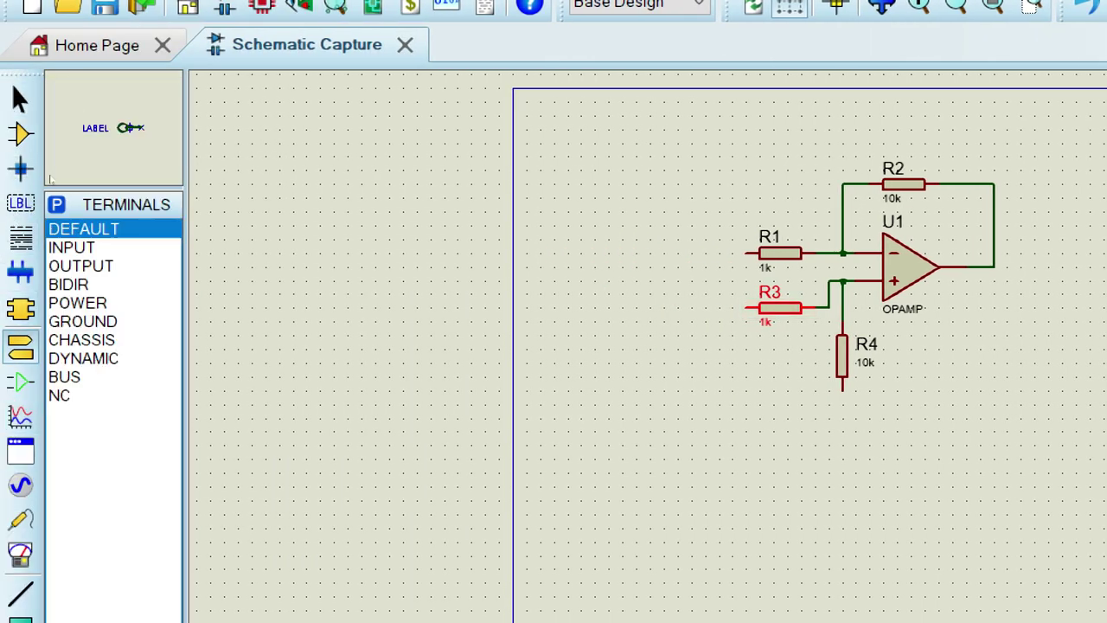
{"action": "left_click", "coordinate": [83, 321]}
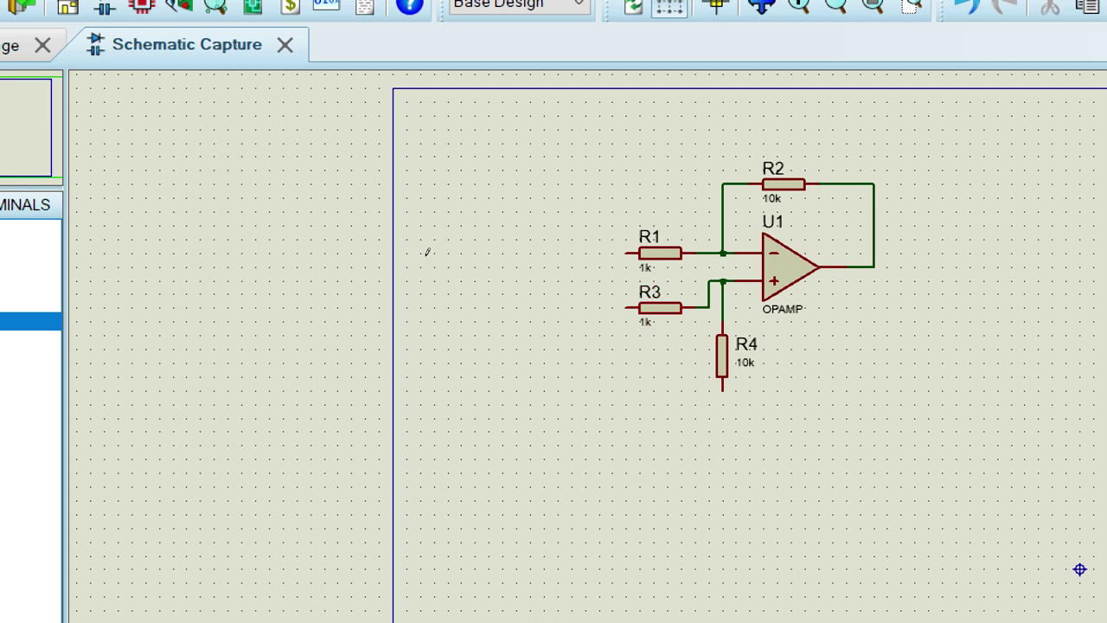
{"action": "left_click", "coordinate": [723, 424]}
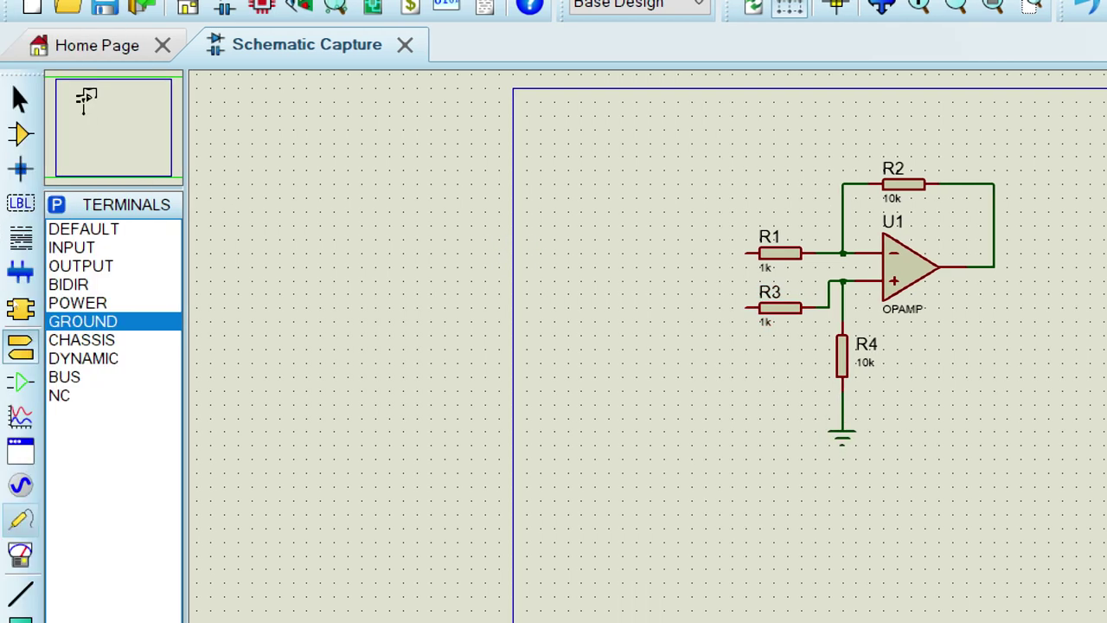
Place a DC voltmeter right of the op-amp, wire its positive terminal to U1's output and add a ground at its negative terminal.
{"action": "left_click", "coordinate": [21, 553]}
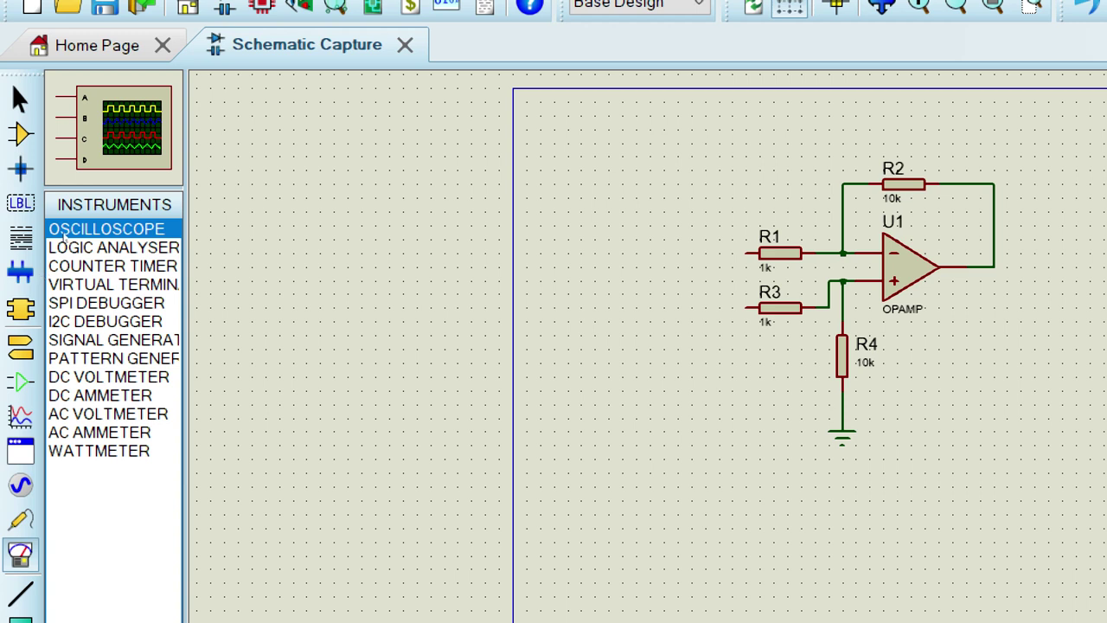
{"action": "left_click", "coordinate": [86, 378]}
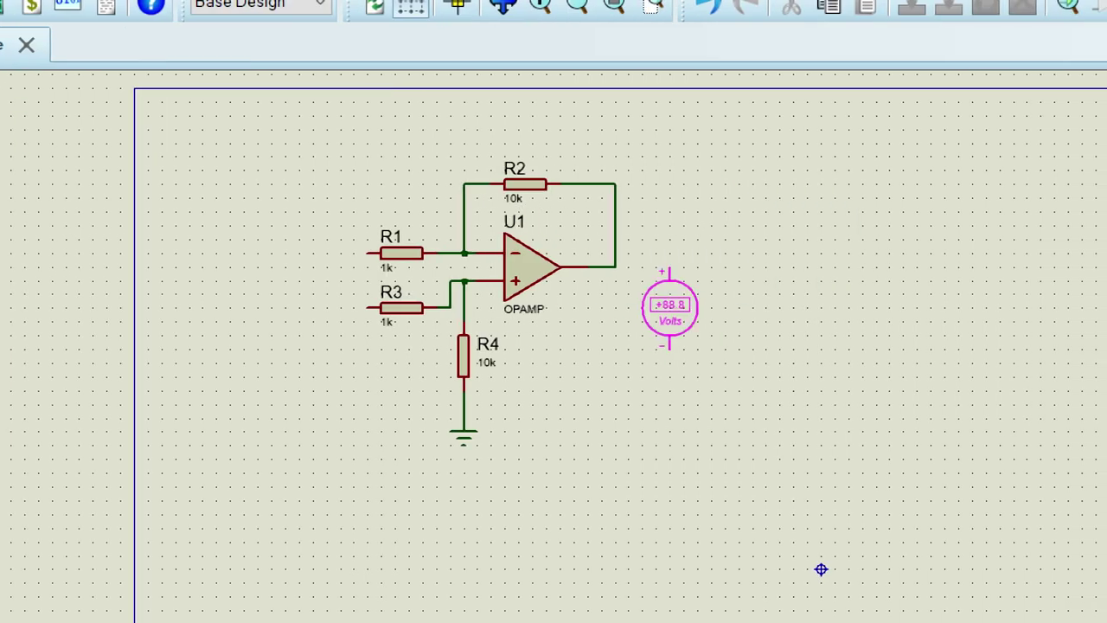
{"action": "left_click", "coordinate": [656, 347]}
{"action": "left_click", "coordinate": [655, 308]}
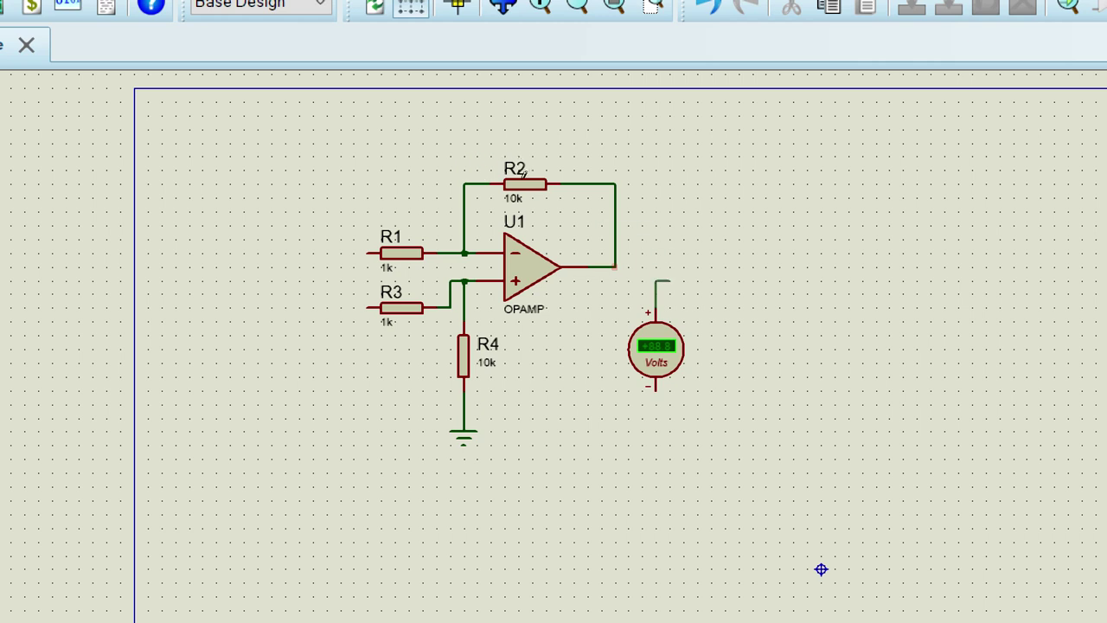
{"action": "left_click", "coordinate": [615, 266]}
{"action": "left_click", "coordinate": [20, 346]}
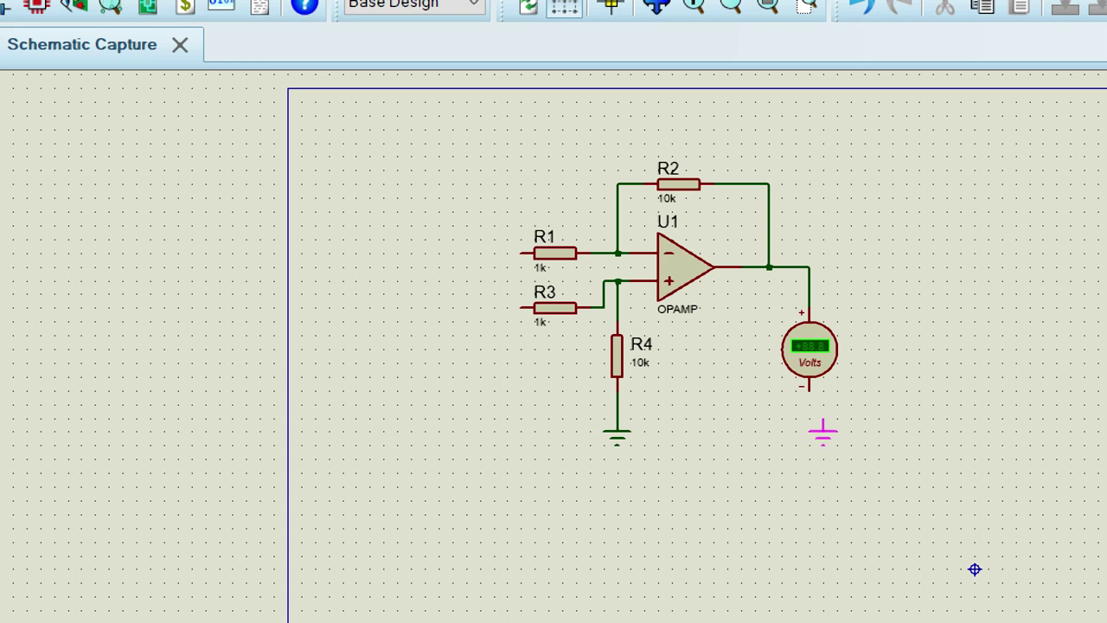
{"action": "left_click", "coordinate": [809, 420]}
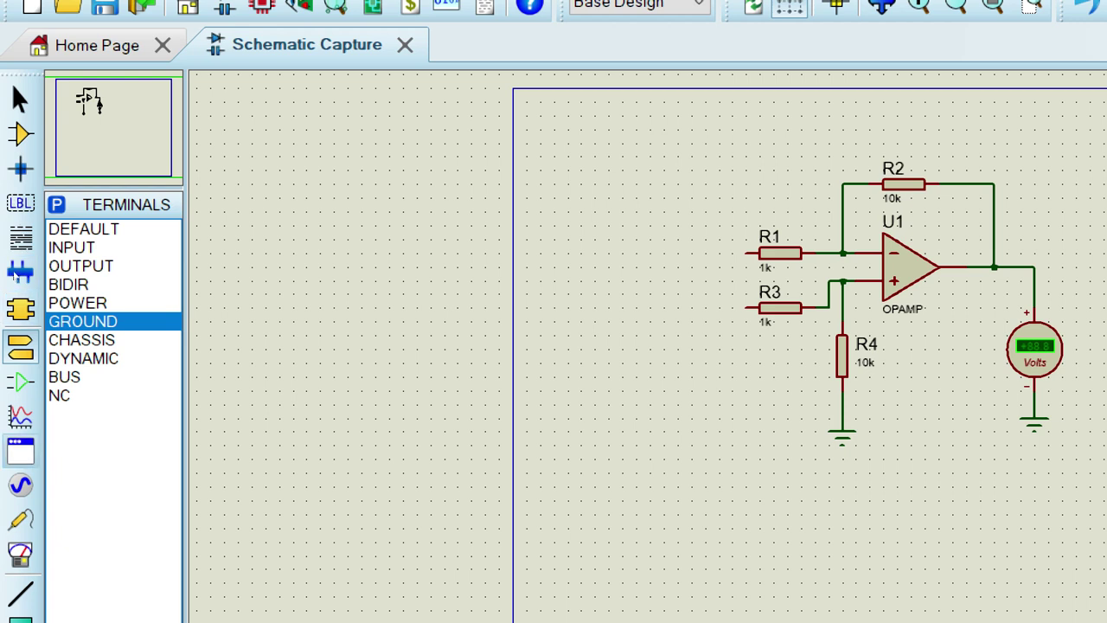
Place two DC generators on the sheet, one to the left of R1 and one to the left of R3.
{"action": "left_click", "coordinate": [21, 484]}
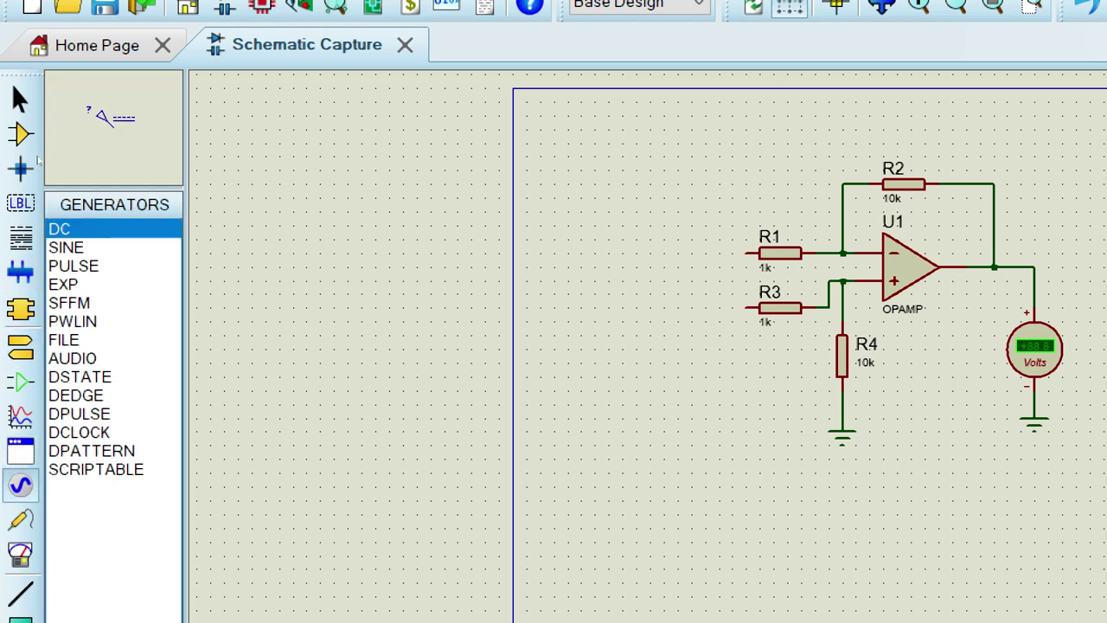
{"action": "left_click", "coordinate": [650, 233]}
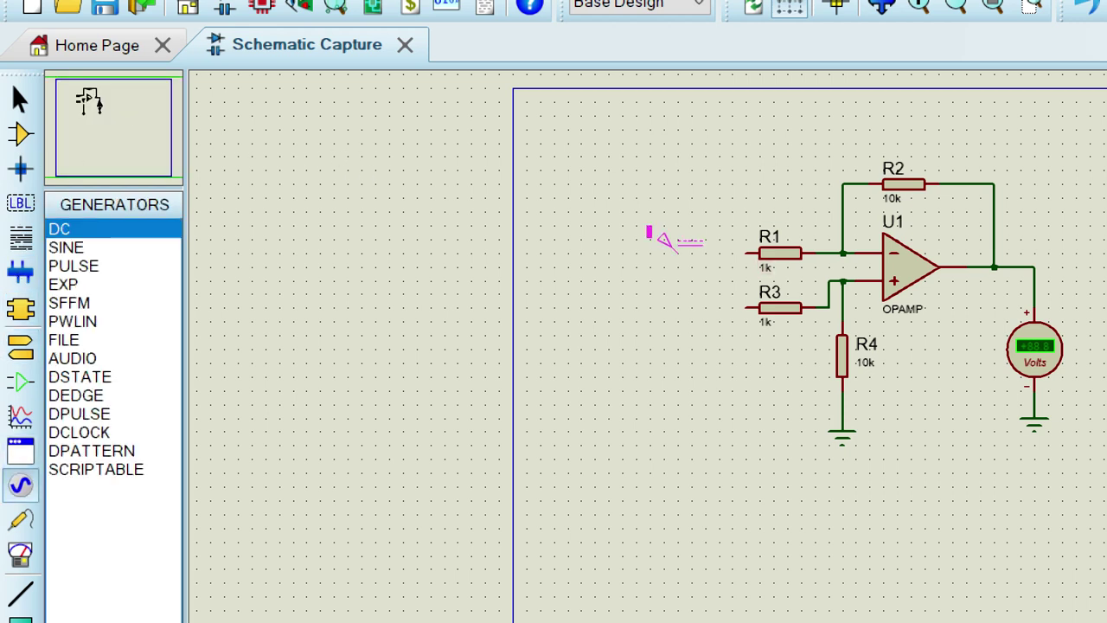
{"action": "left_click", "coordinate": [662, 234]}
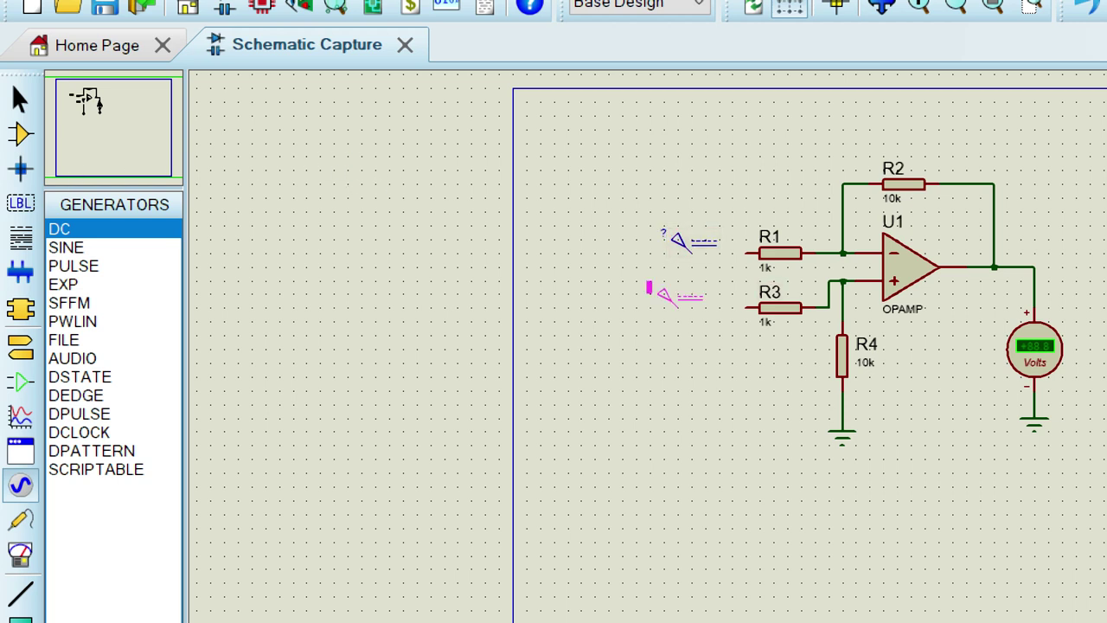
{"action": "left_click", "coordinate": [662, 288]}
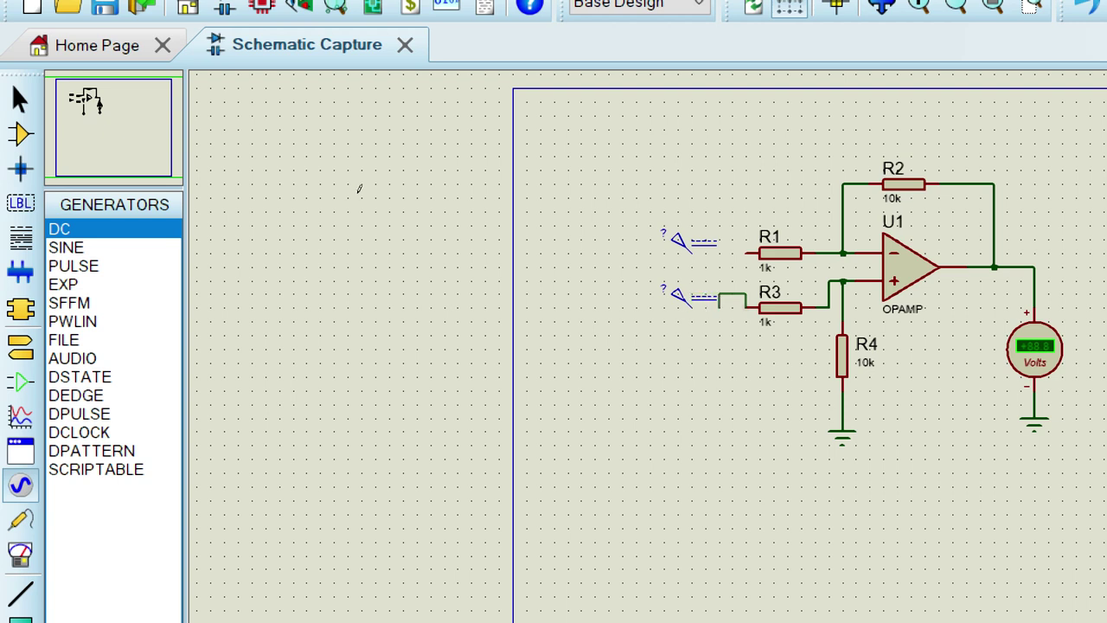
Undo the misrouted wire at R3 and wire the two DC generators to the free ends of R3 and R1.
{"action": "key", "text": "ctrl+z"}
{"action": "key", "text": "ctrl+y"}
{"action": "key", "text": "ctrl+z"}
{"action": "left_click", "coordinate": [691, 307]}
{"action": "left_click", "coordinate": [745, 252]}
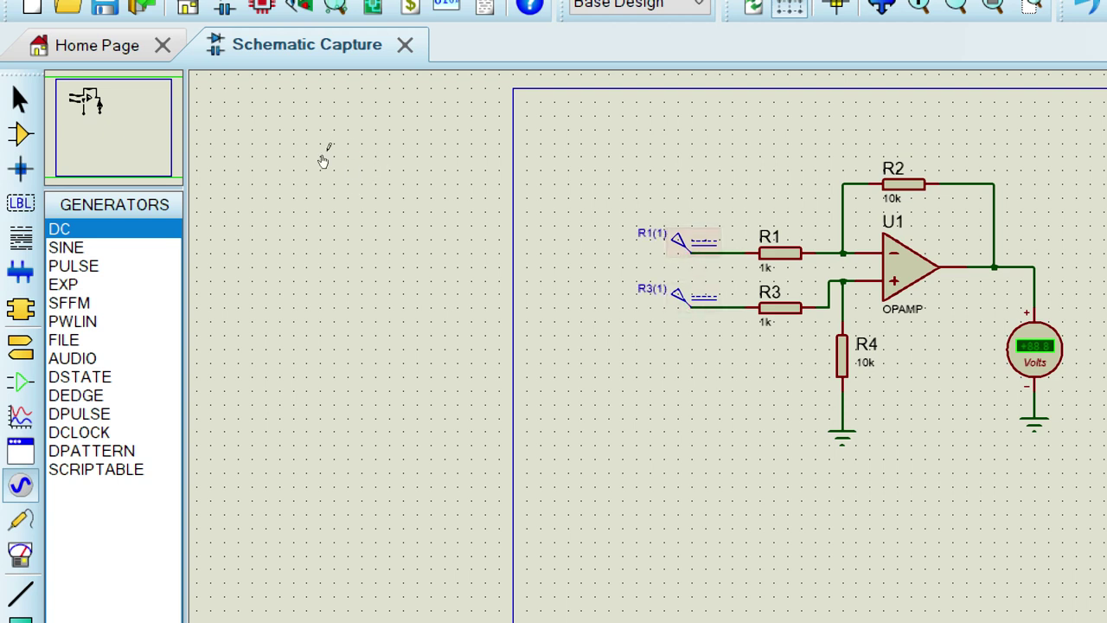
Set the voltage of the DC generator feeding R1 to 0.1 V.
{"action": "left_click", "coordinate": [19, 99]}
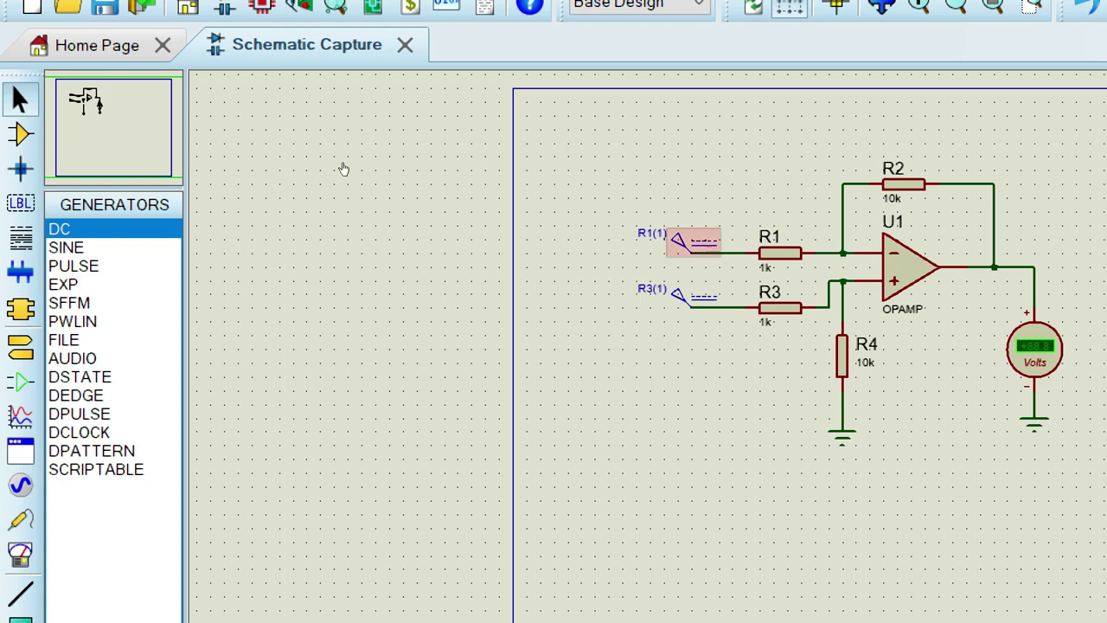
{"action": "double_click", "coordinate": [679, 242]}
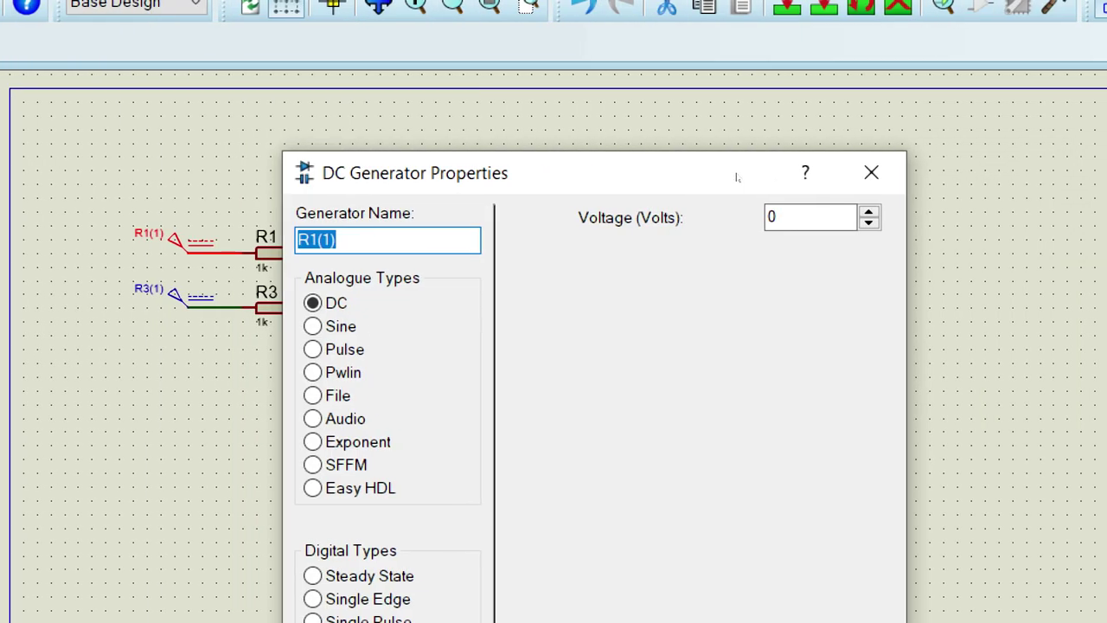
{"action": "key", "text": "Tab"}
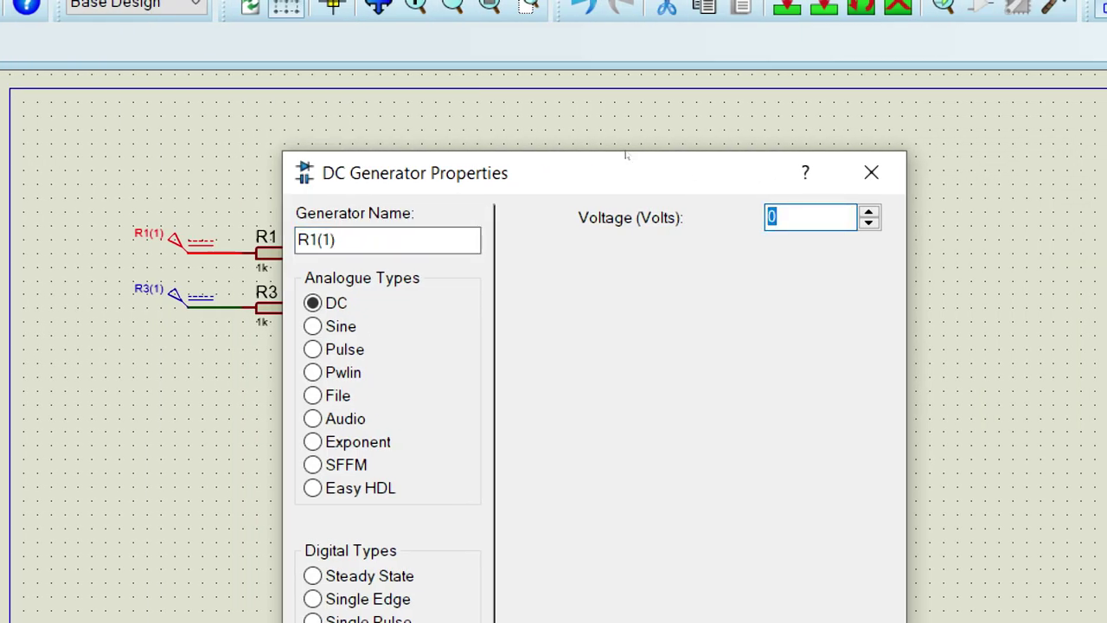
{"action": "type", "text": "0.1"}
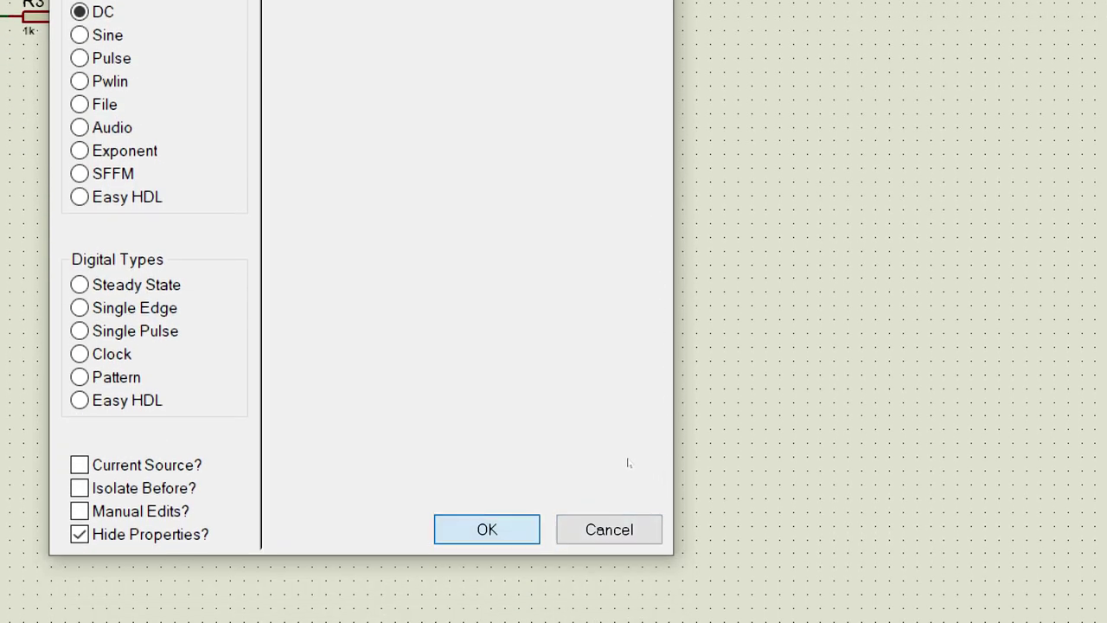
{"action": "key", "text": "Return"}
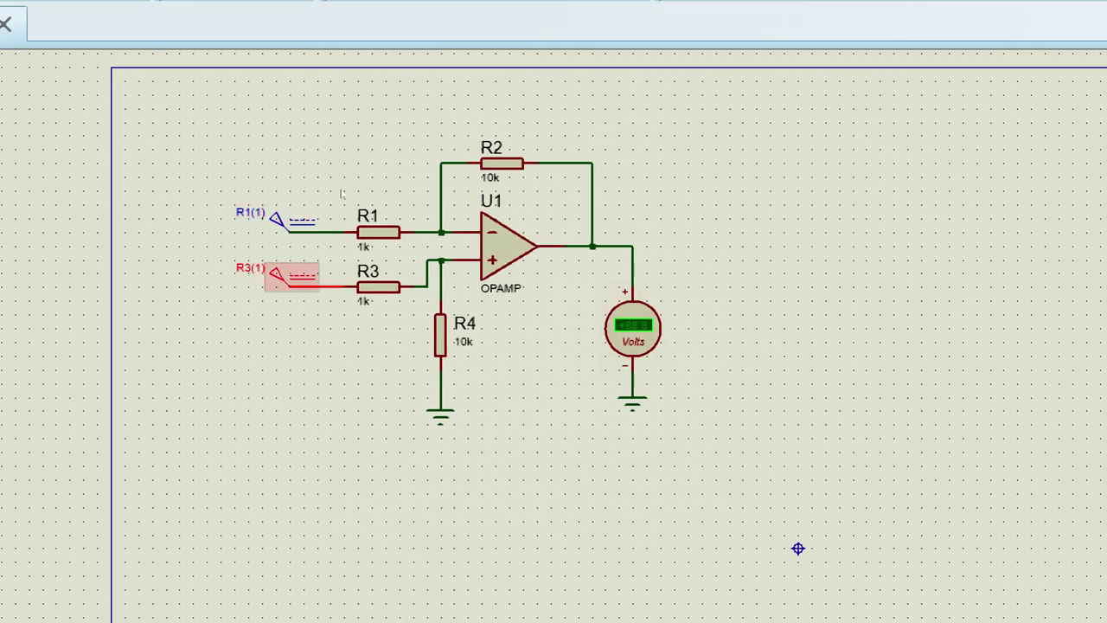
Set the voltage of the DC generator feeding R3 to 0.3 V.
{"action": "key", "text": "ctrl+e"}
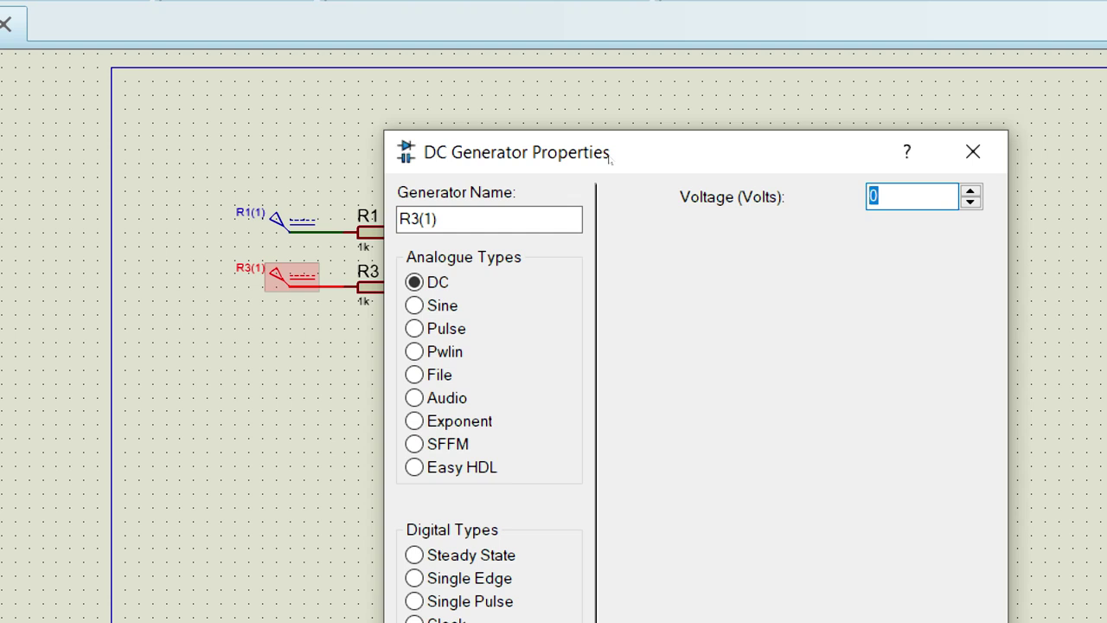
{"action": "type", "text": "0.3"}
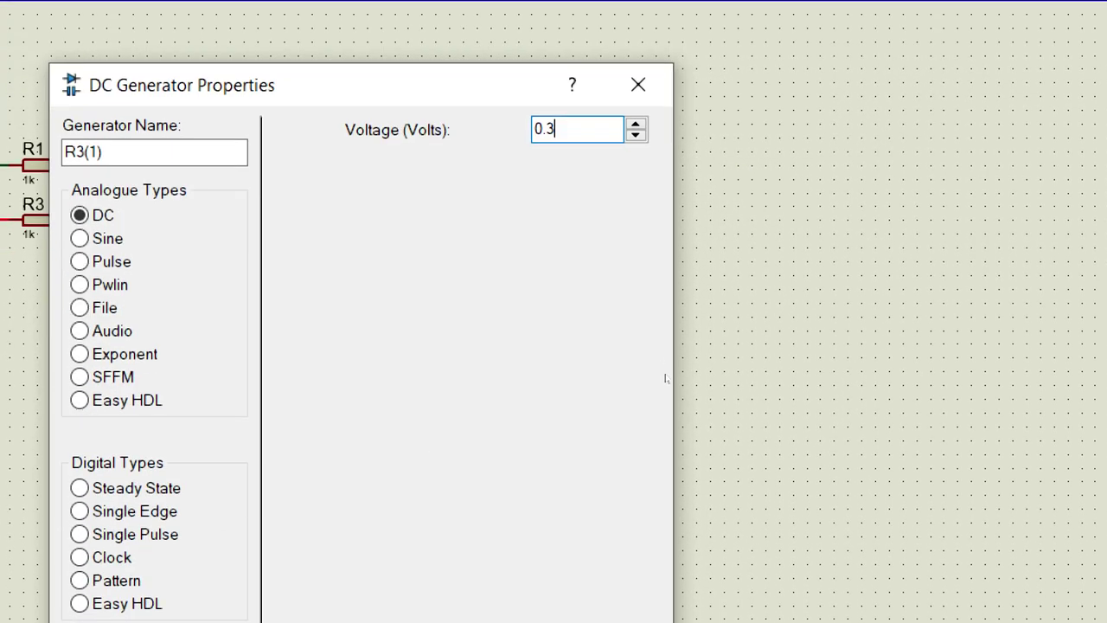
{"action": "key", "text": "Return"}
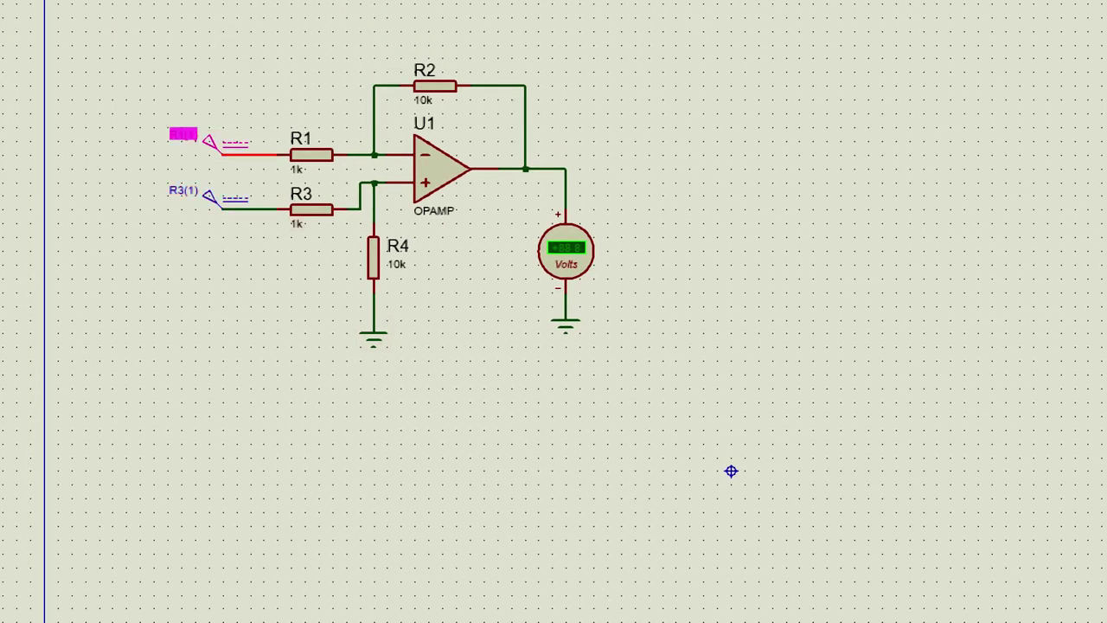
Reopen the properties of the R1 and R3 generators to check their settings.
{"action": "key", "text": "ctrl+e"}
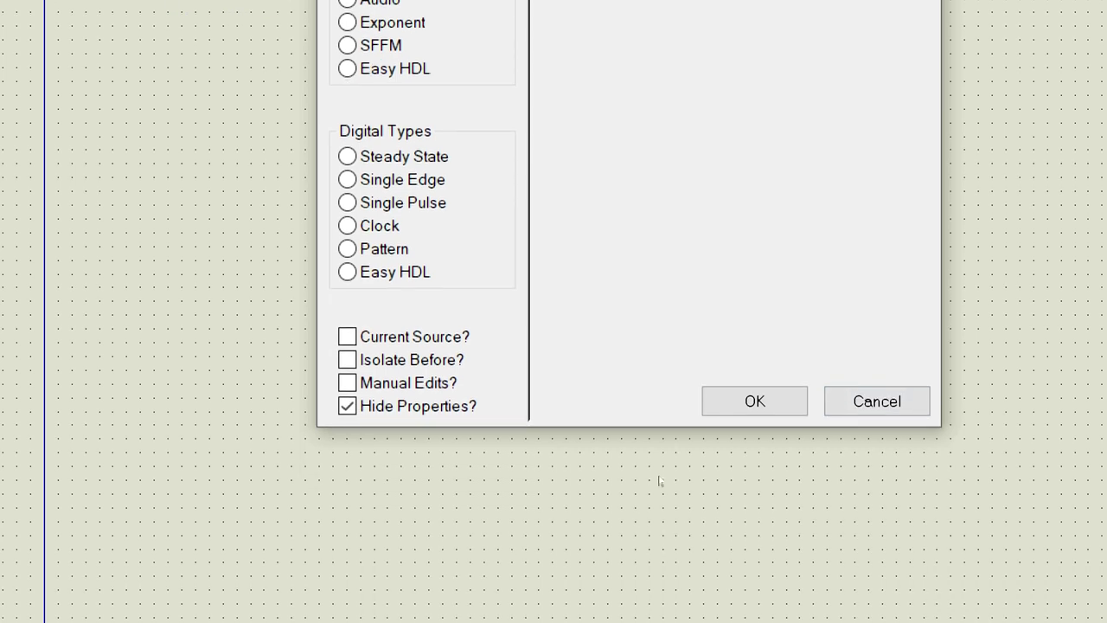
{"action": "key", "text": "Return"}
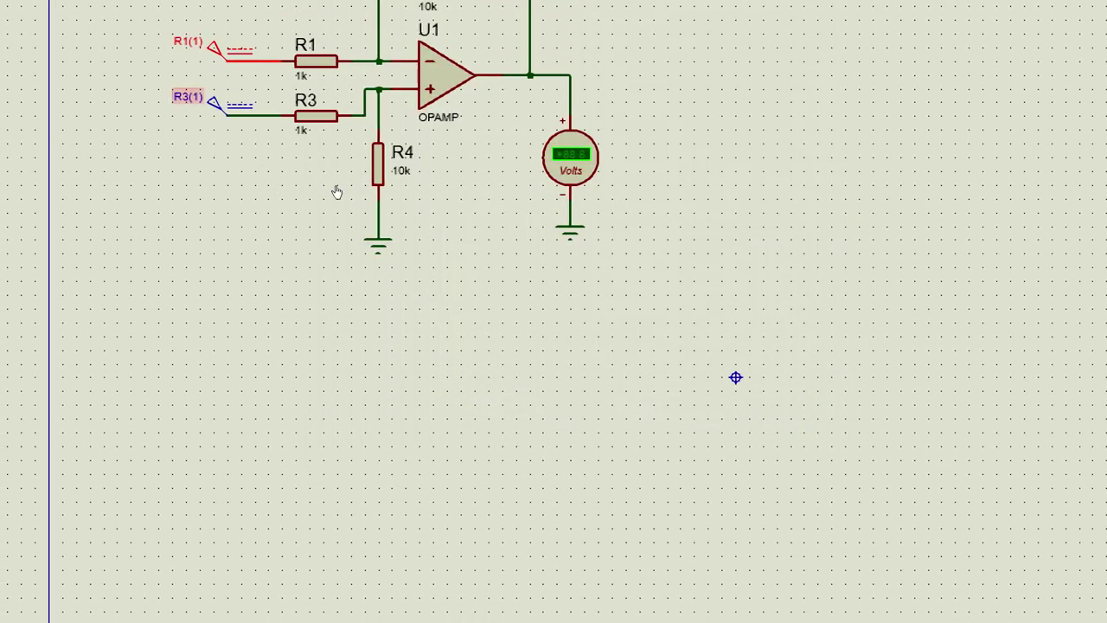
{"action": "key", "text": "ctrl+e"}
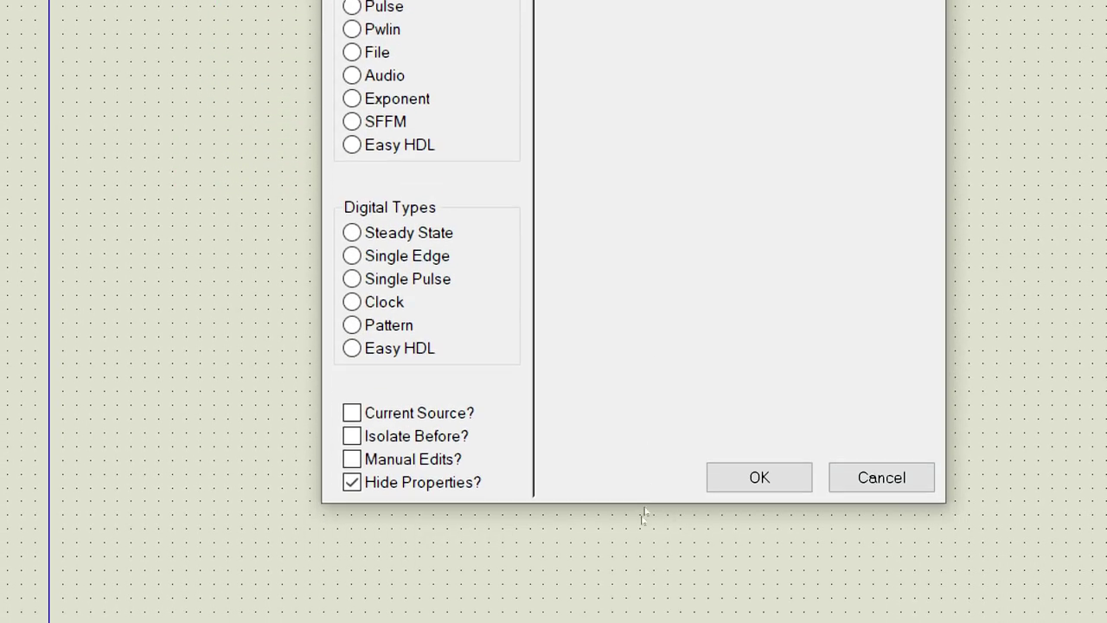
{"action": "key", "text": "Return"}
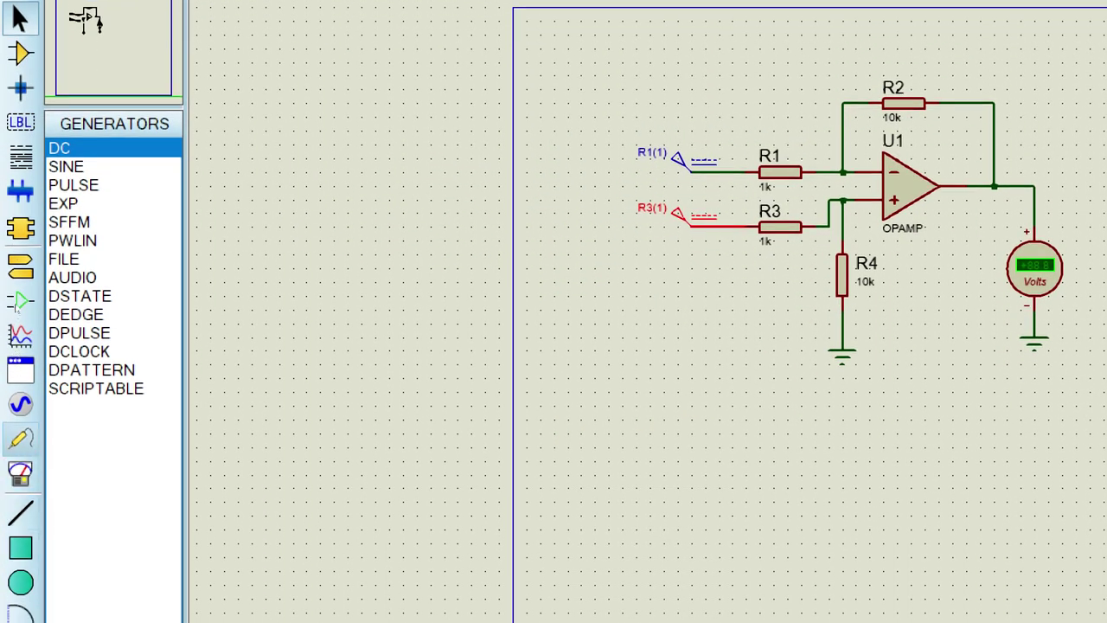
Place two DC voltmeters side by side below the generators at the R1 and R3 inputs.
{"action": "left_click", "coordinate": [20, 473]}
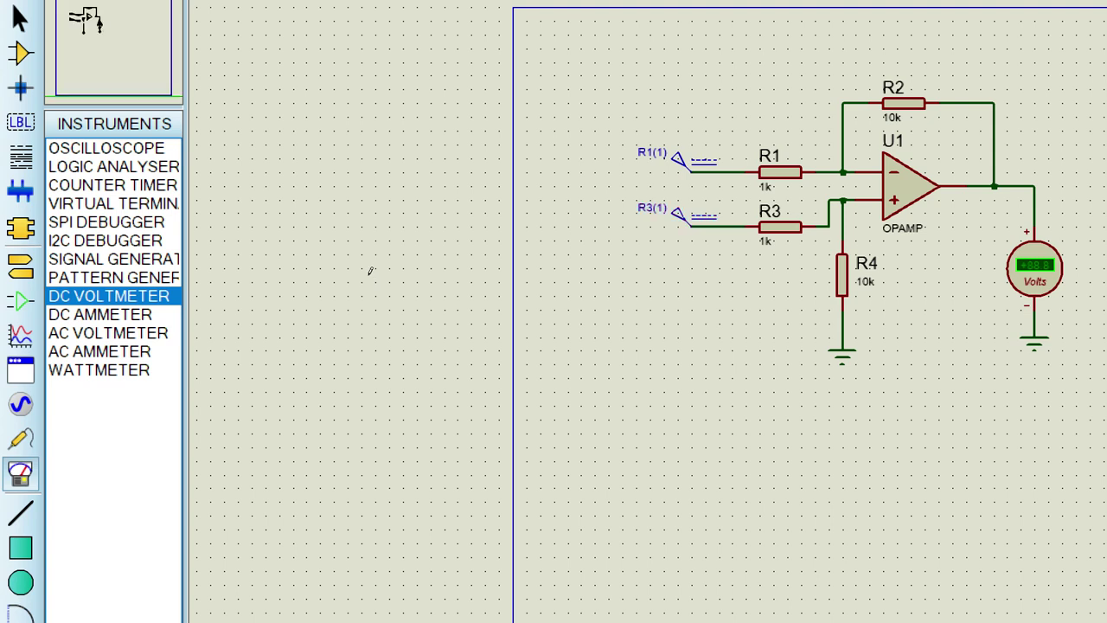
{"action": "left_click", "coordinate": [704, 358]}
{"action": "left_click", "coordinate": [705, 378]}
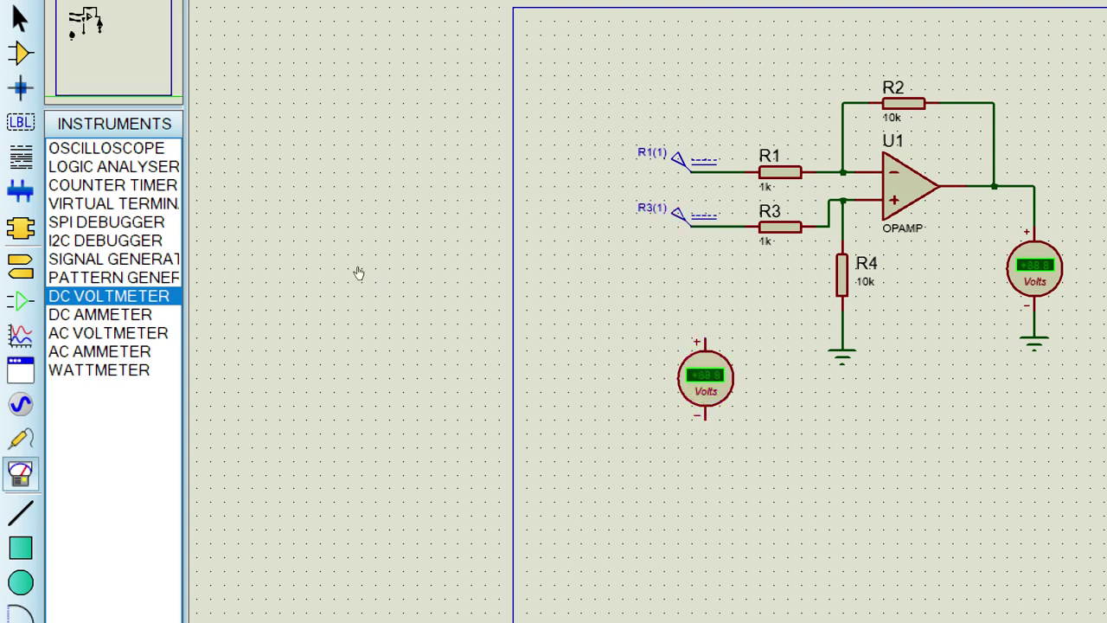
{"action": "left_click", "coordinate": [761, 346]}
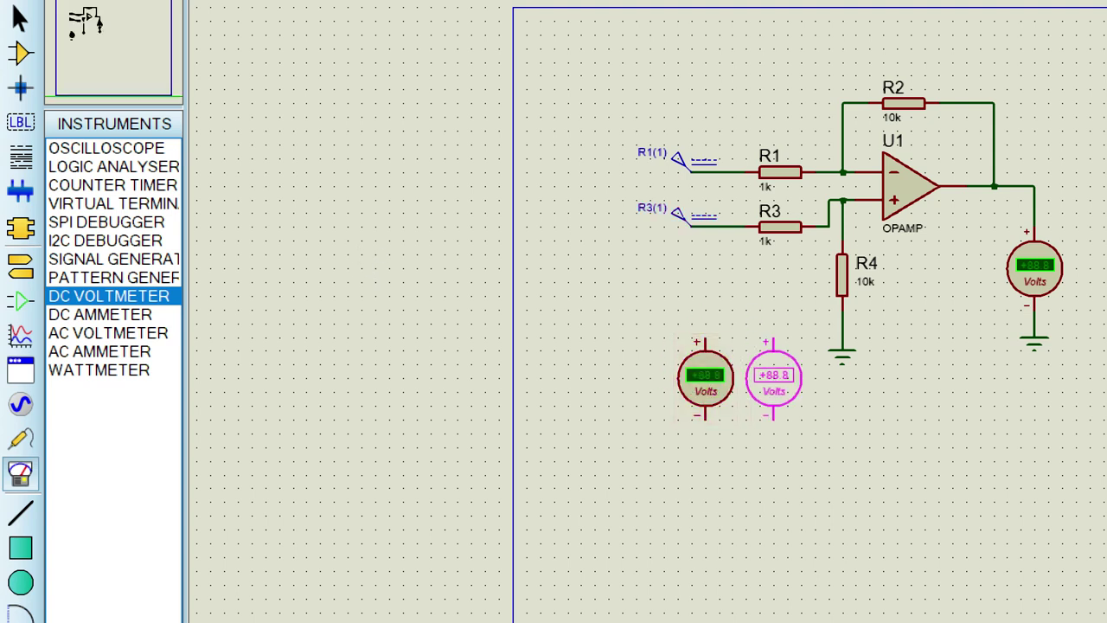
{"action": "left_click", "coordinate": [773, 378]}
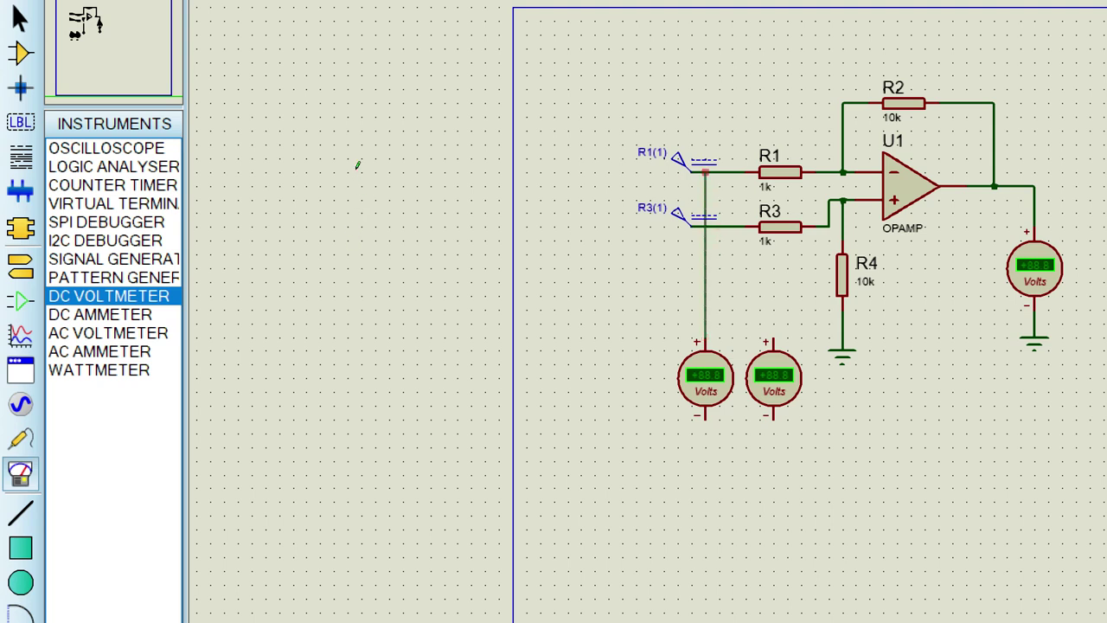
Wire the two voltmeters' positive terminals to the R1 and R3 generator lines and ground their negative terminals.
{"action": "left_click", "coordinate": [706, 173]}
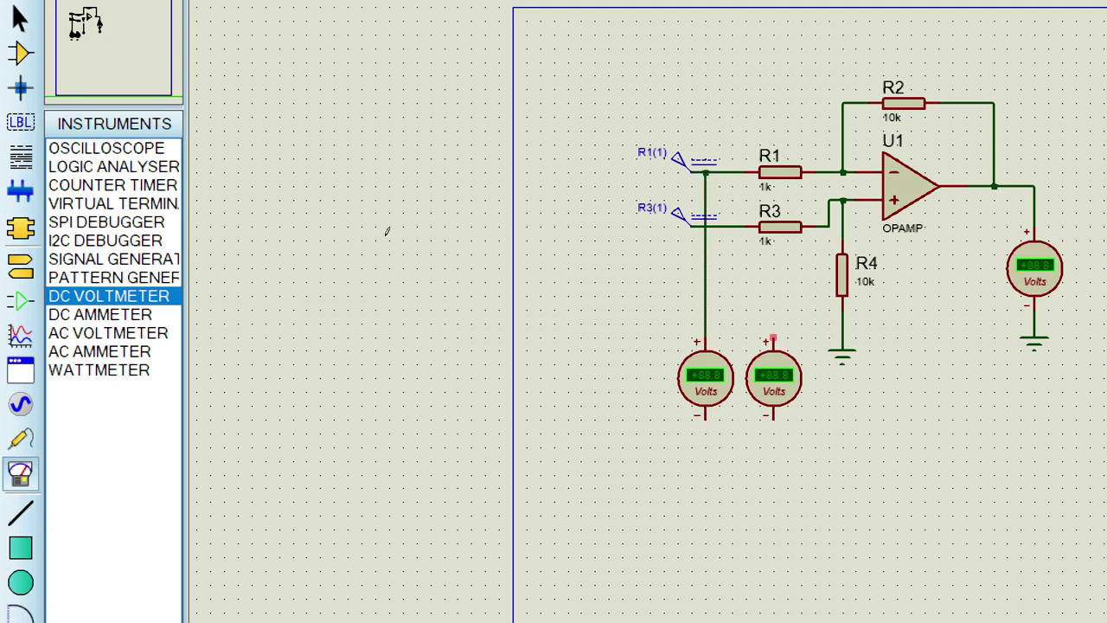
{"action": "left_click", "coordinate": [773, 339]}
{"action": "left_click", "coordinate": [773, 309]}
{"action": "left_click", "coordinate": [21, 265]}
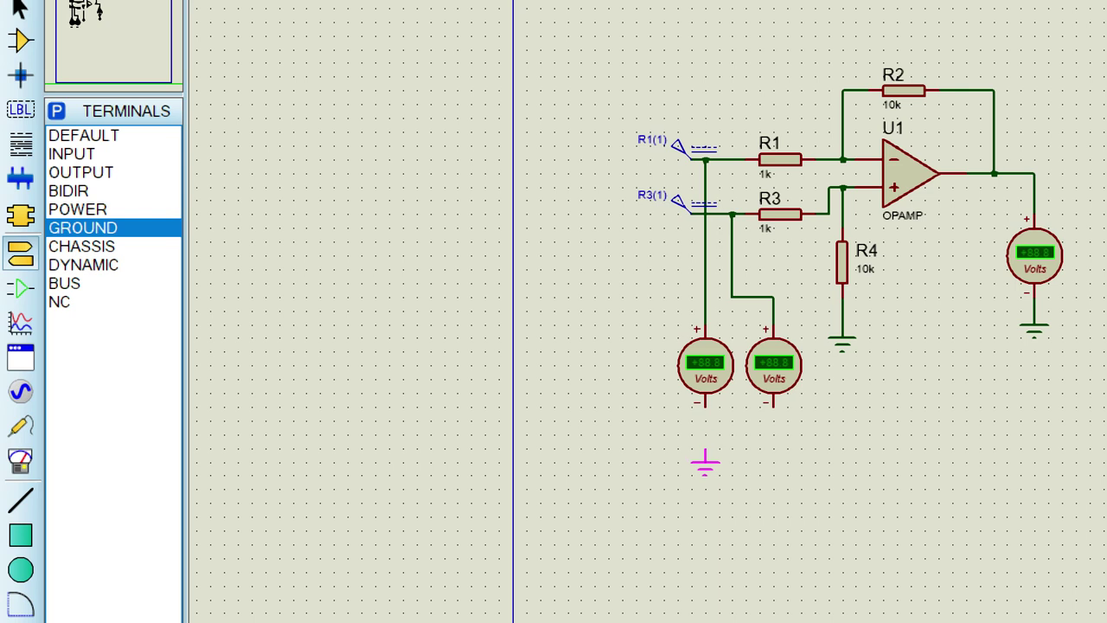
{"action": "left_click", "coordinate": [705, 451]}
Set the display range of the voltmeter on the R1 input to Millivolts.
{"action": "double_click", "coordinate": [706, 365]}
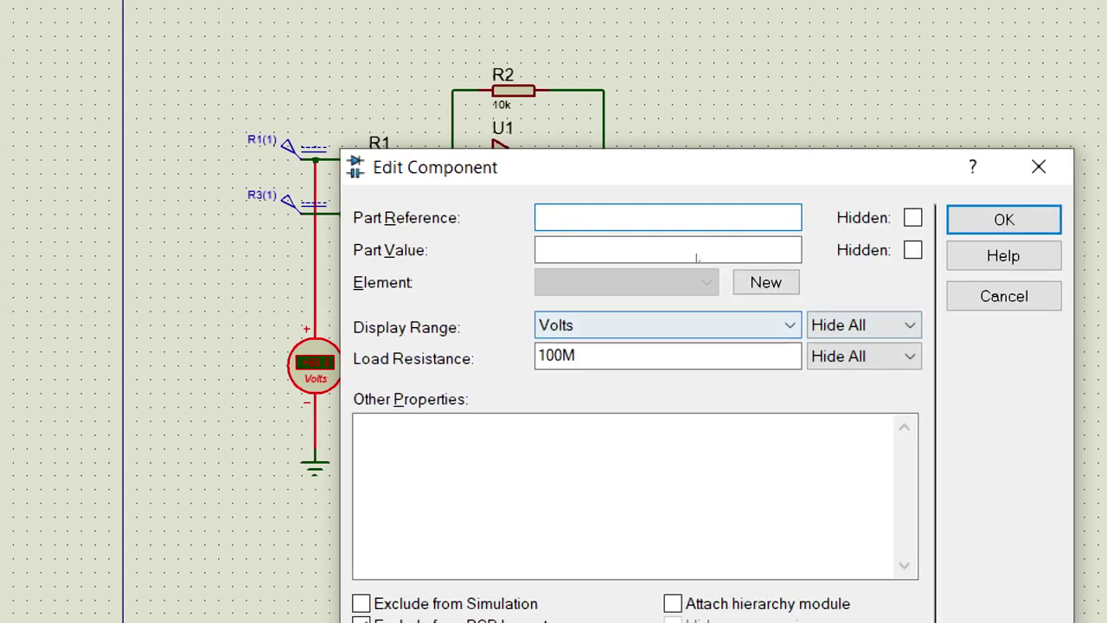
{"action": "left_click", "coordinate": [1021, 325]}
{"action": "left_click", "coordinate": [961, 404]}
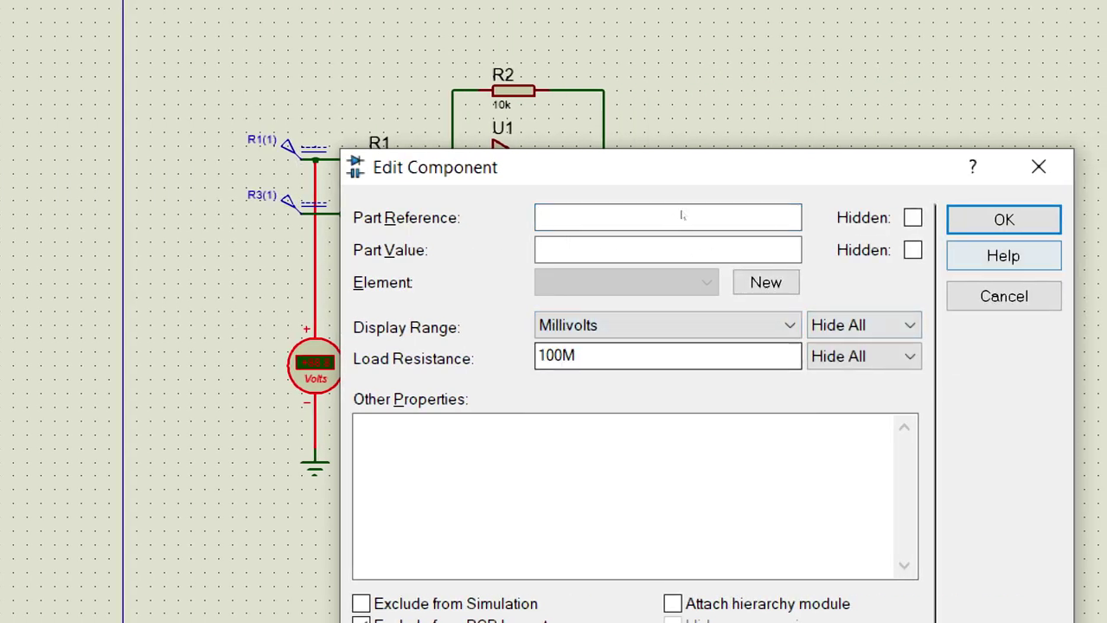
{"action": "left_click", "coordinate": [1003, 219]}
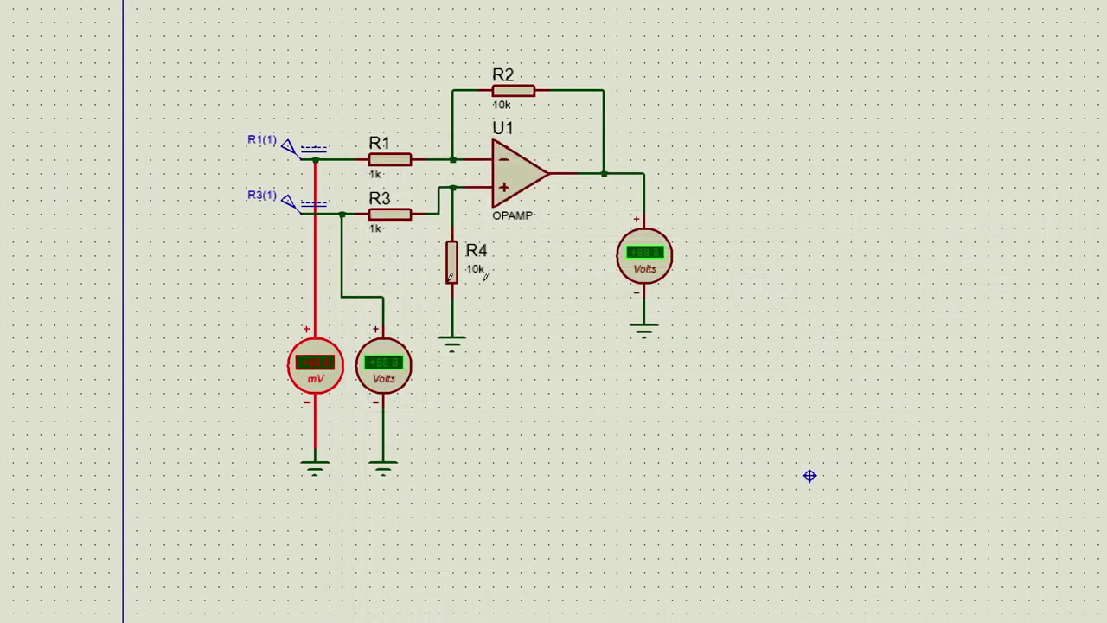
Set the display range of the voltmeter on the R3 input to Millivolts.
{"action": "double_click", "coordinate": [392, 286]}
{"action": "key", "text": "alt+Down"}
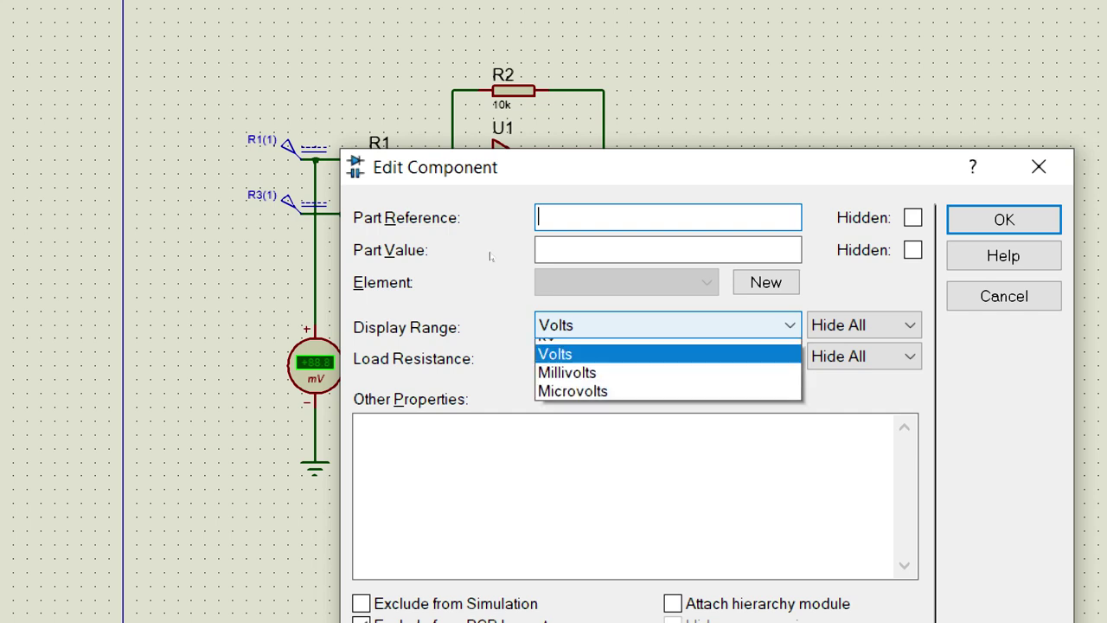
{"action": "key", "text": "Down"}
{"action": "key", "text": "Return"}
{"action": "key", "text": "Tab"}
{"action": "key", "text": "Tab"}
{"action": "key", "text": "Tab"}
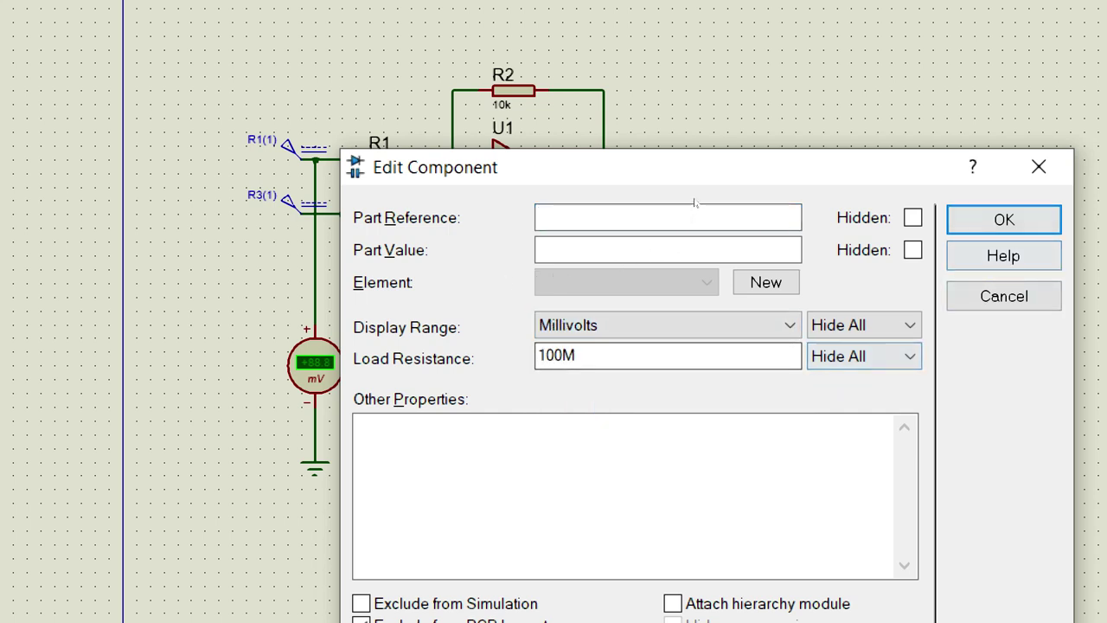
{"action": "left_click", "coordinate": [1004, 219]}
Change the display range of the output voltmeter at U1 to Millivolts.
{"action": "double_click", "coordinate": [642, 267]}
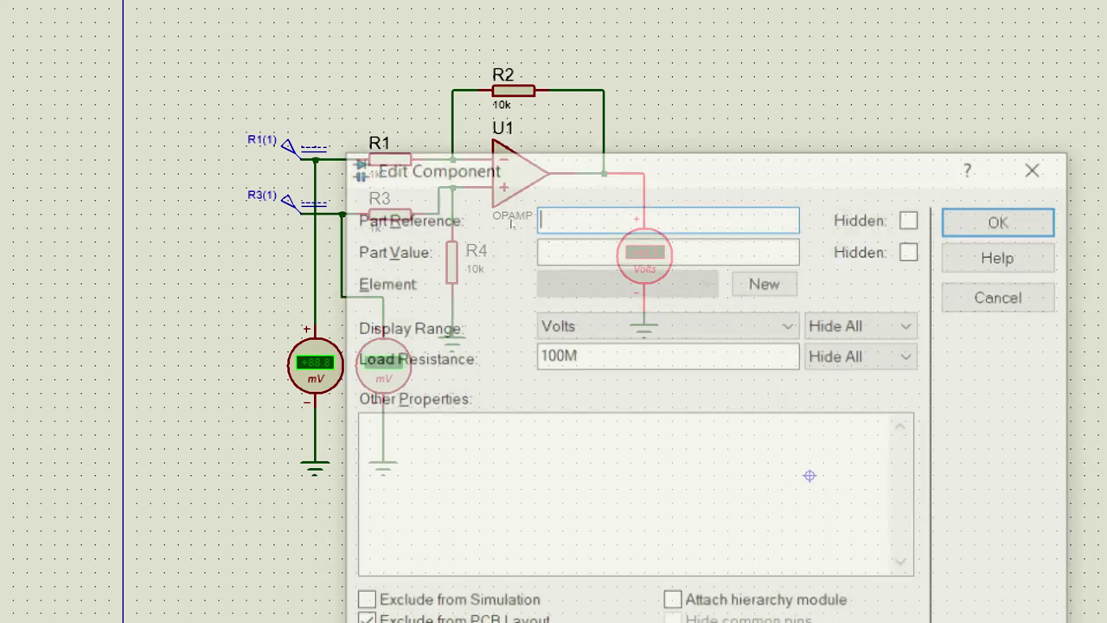
{"action": "key", "text": "alt+Down"}
{"action": "key", "text": "Up"}
{"action": "key", "text": "Down"}
{"action": "key", "text": "Down"}
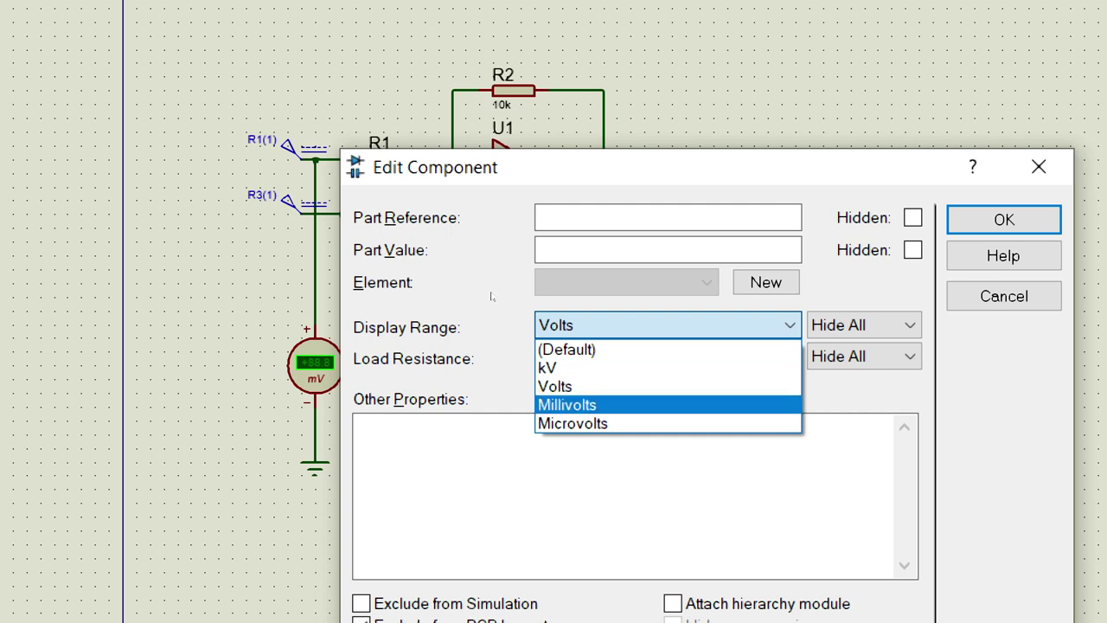
{"action": "key", "text": "Return"}
{"action": "key", "text": "Return"}
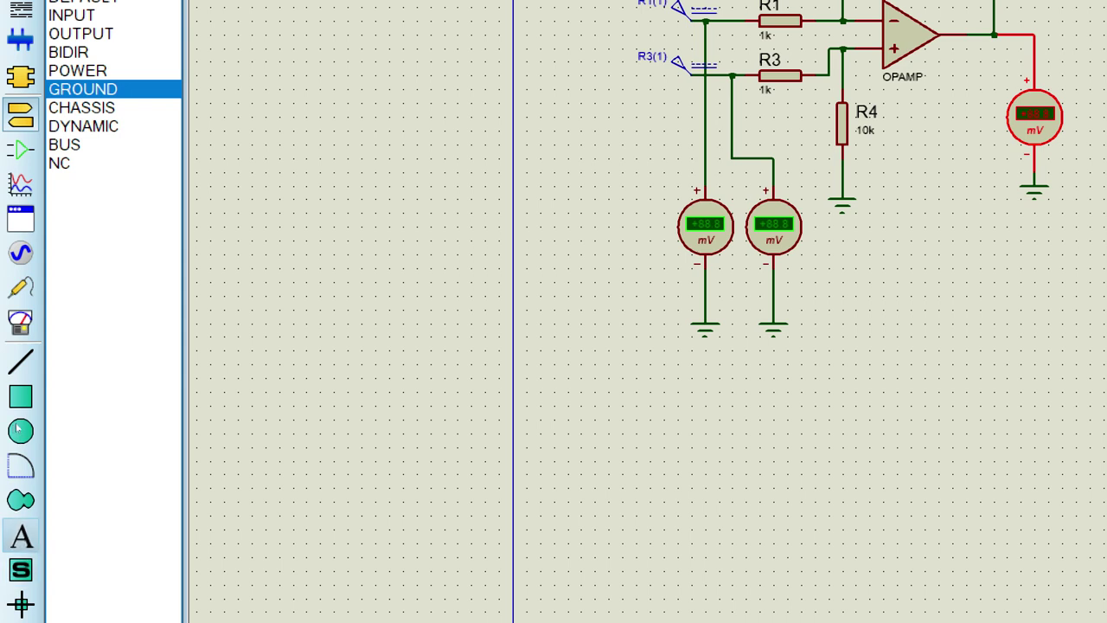
Add the graphics text "V1" with a 0.3 in height beside the R1 generator.
{"action": "left_click", "coordinate": [21, 537]}
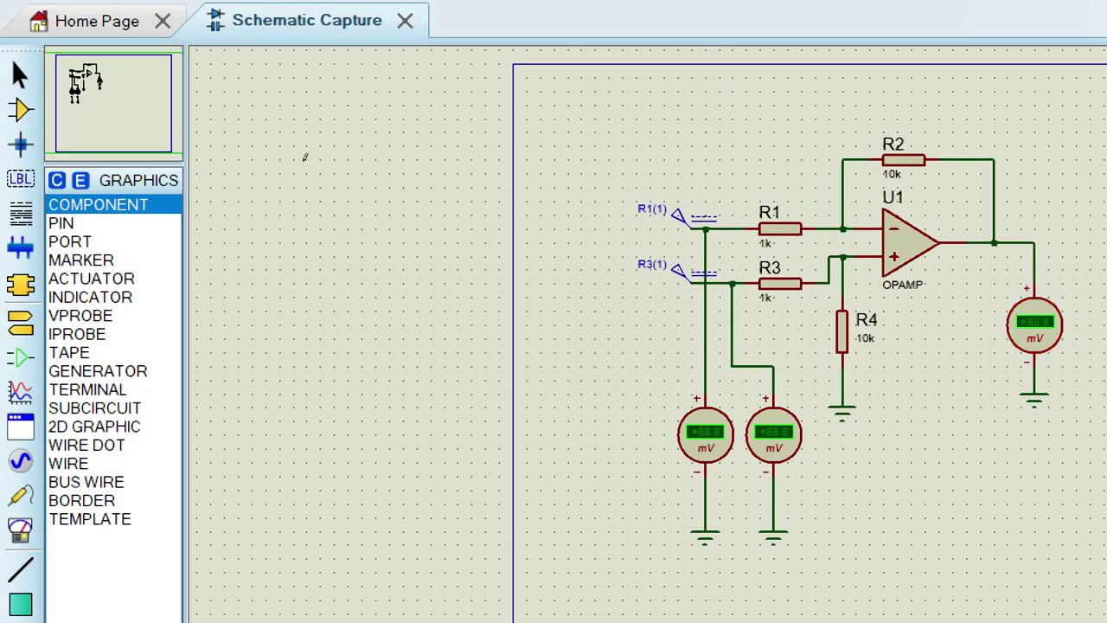
{"action": "left_click", "coordinate": [304, 165]}
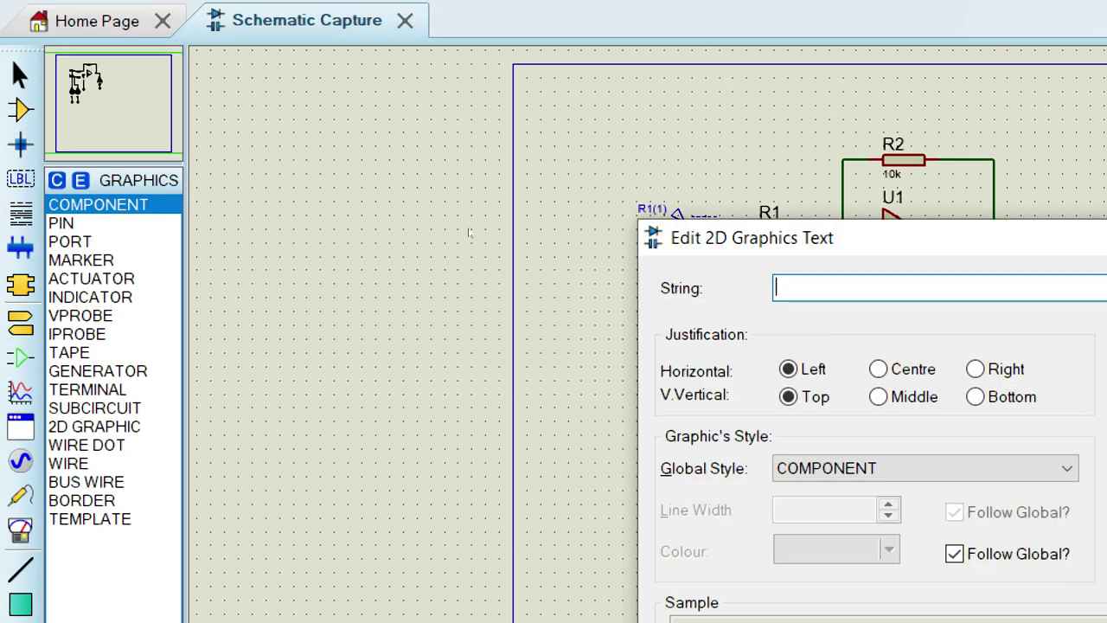
{"action": "type", "text": "V"}
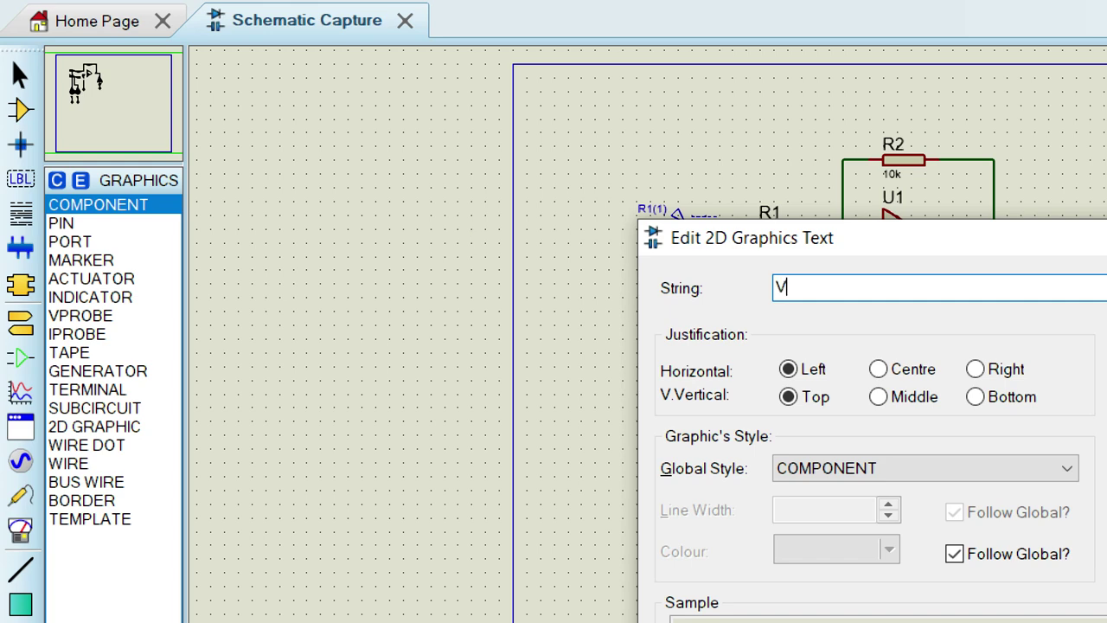
{"action": "type", "text": "1"}
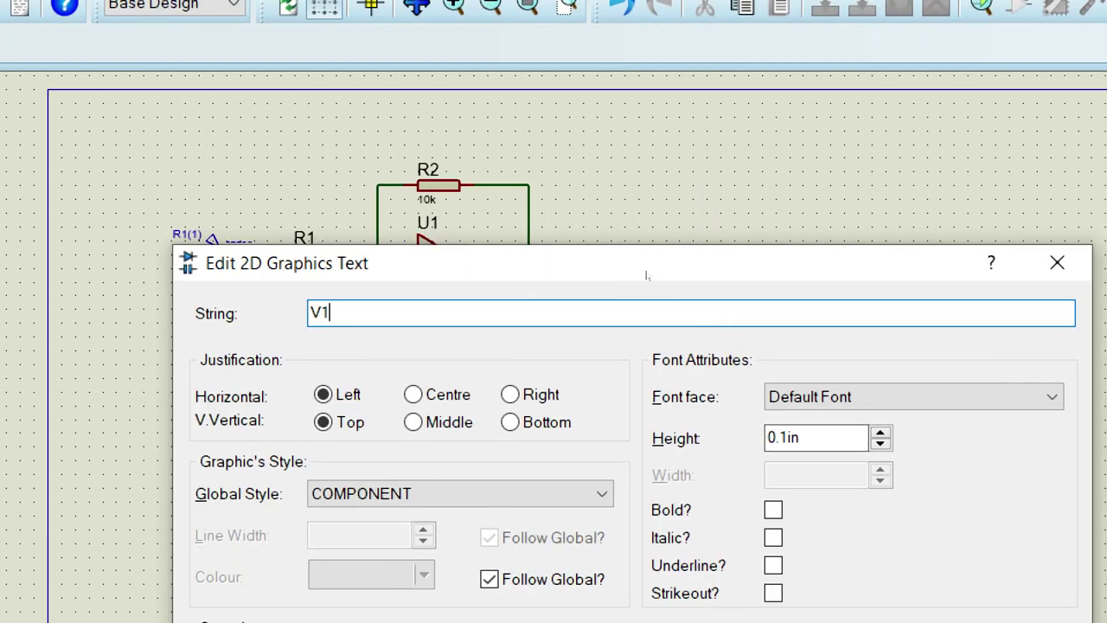
{"action": "double_click", "coordinate": [799, 438]}
{"action": "type", "text": "0.3"}
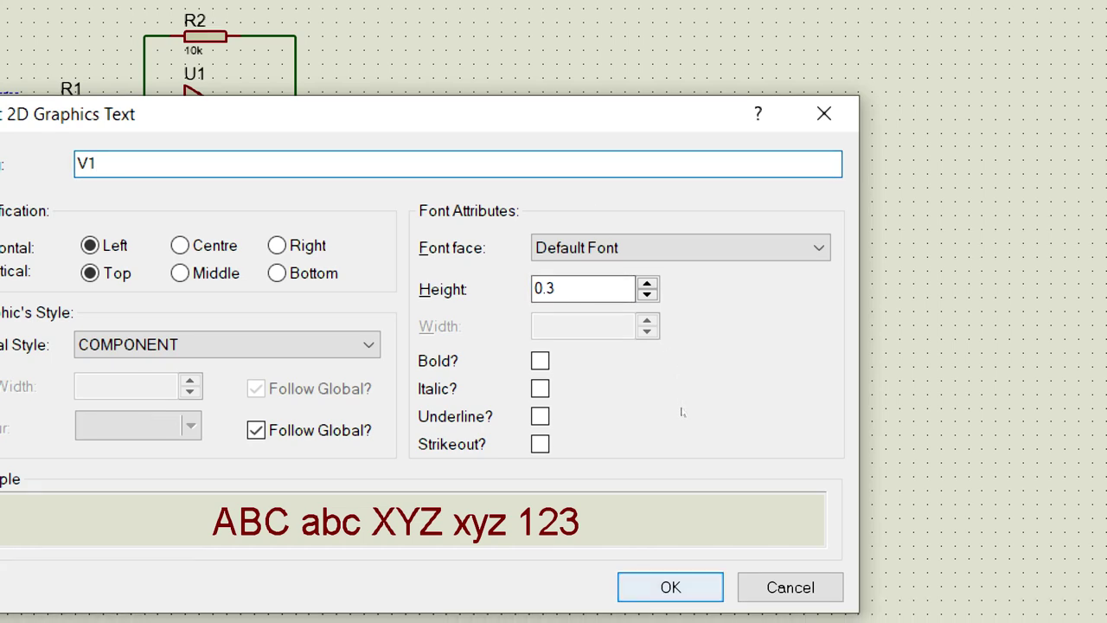
{"action": "key", "text": "Return"}
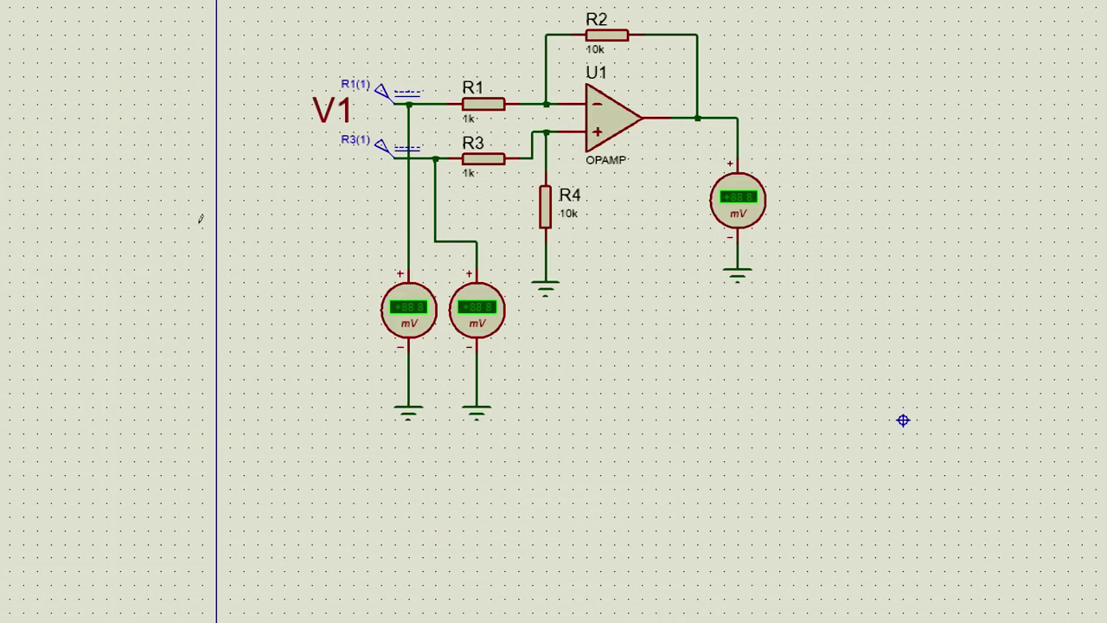
Add the graphics text "V2" just below the R3 generator.
{"action": "left_click", "coordinate": [321, 195]}
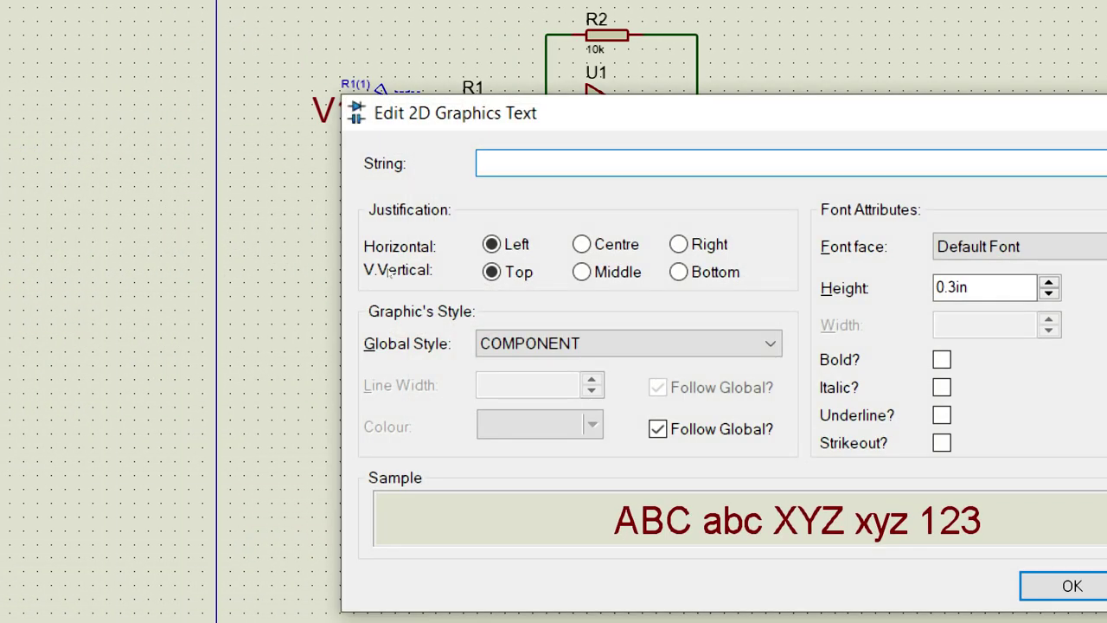
{"action": "type", "text": "V2"}
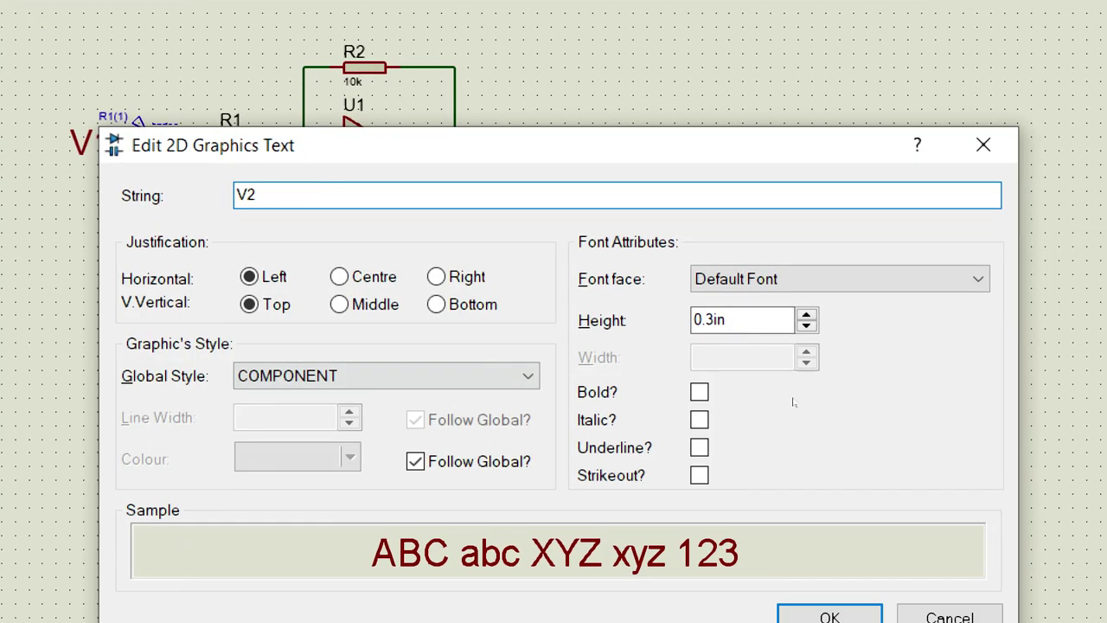
{"action": "key", "text": "Return"}
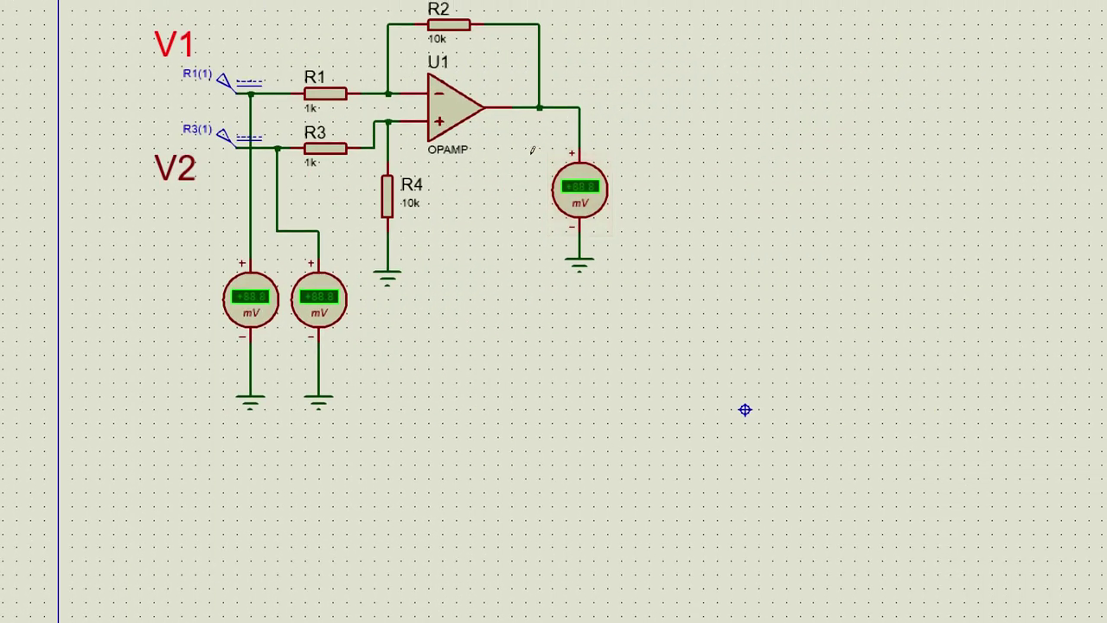
Add the graphics text "Vo = R2/R1( V2-V1)" with a 0.3 in height beside the amplifier output.
{"action": "left_click", "coordinate": [531, 152]}
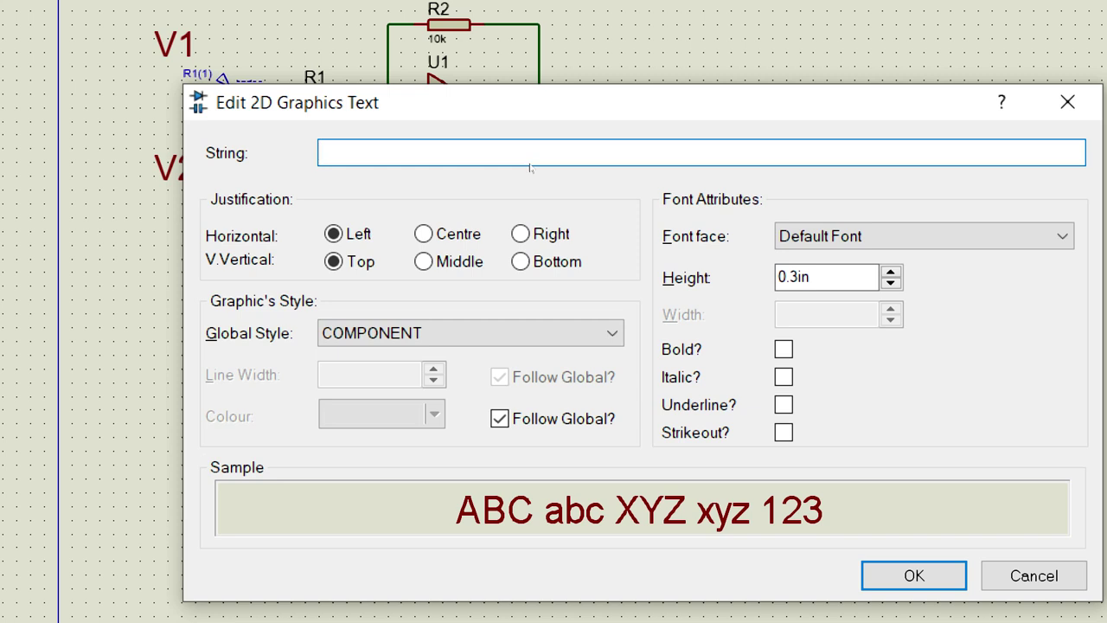
{"action": "type", "text": "Vo = "}
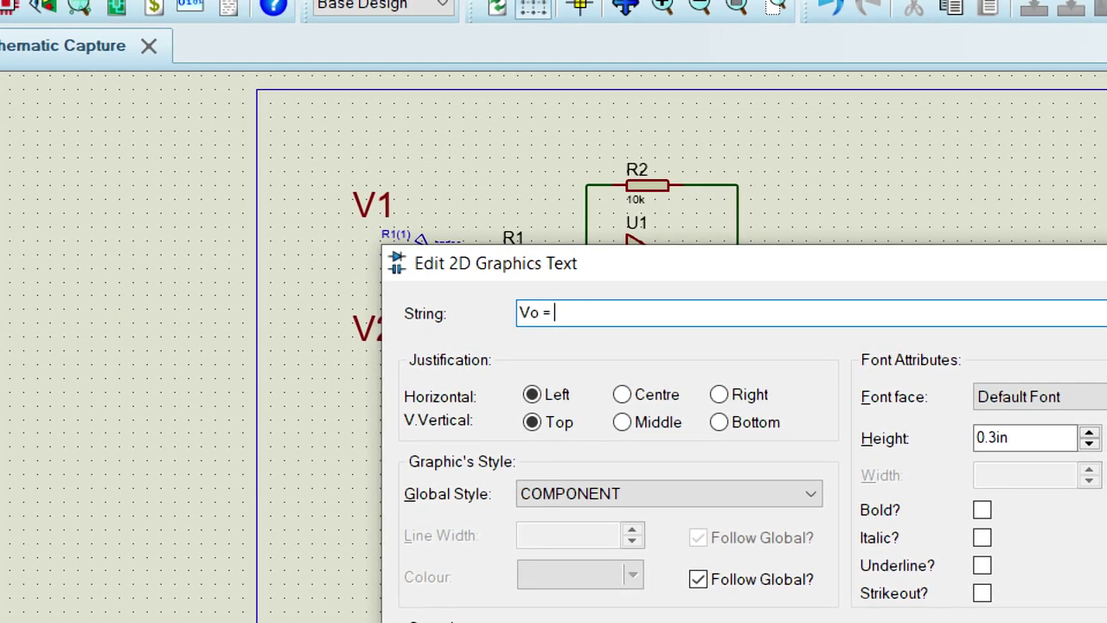
{"action": "type", "text": "R2/"}
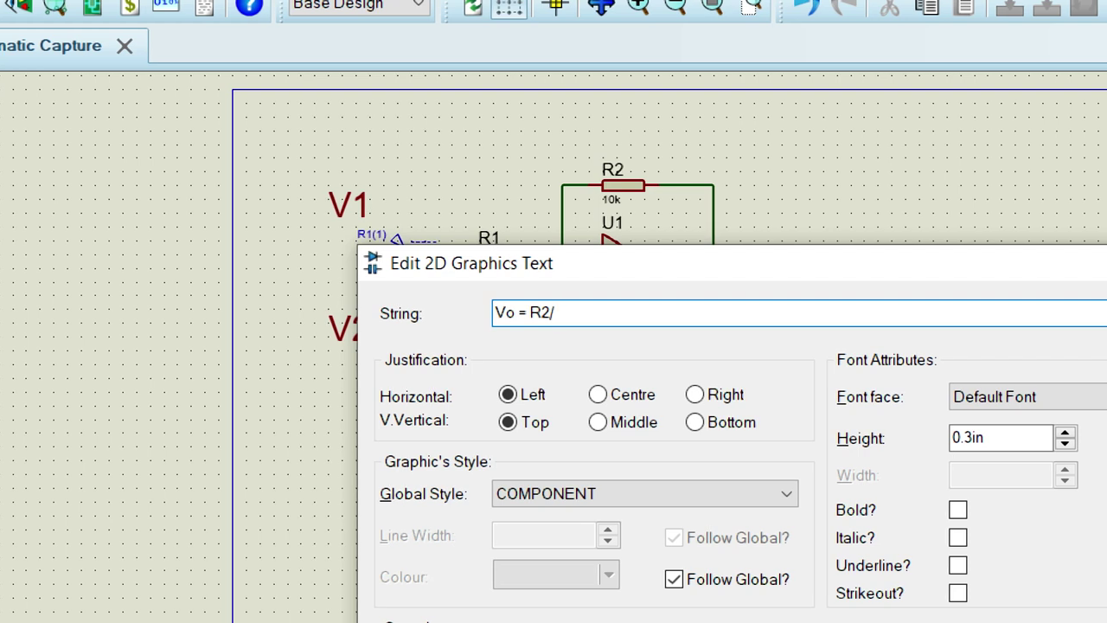
{"action": "type", "text": "R1("}
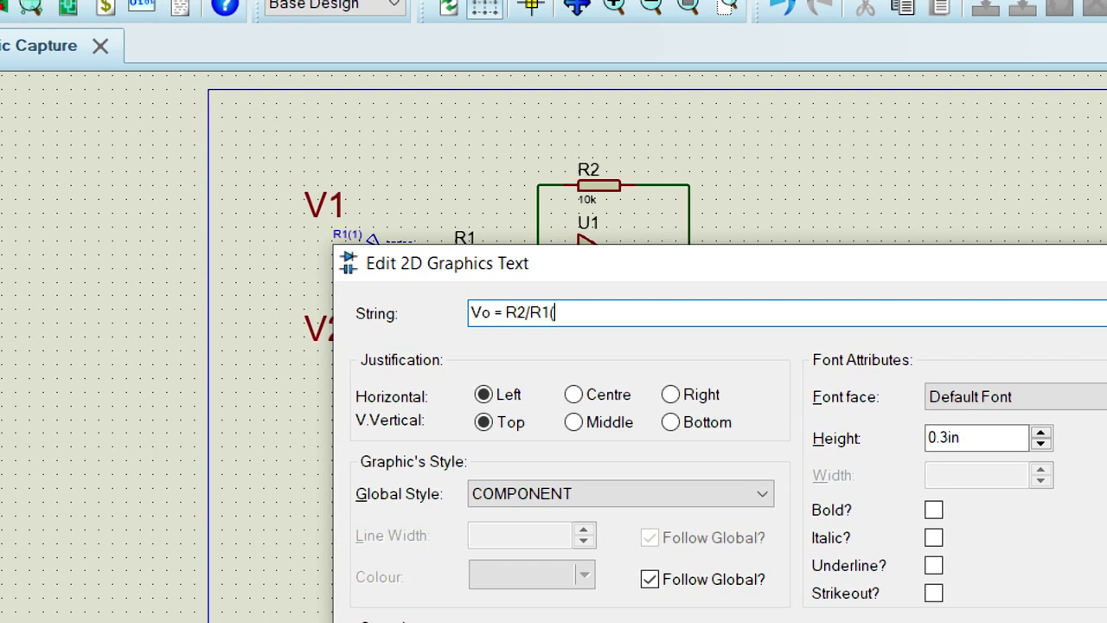
{"action": "type", "text": " V2-"}
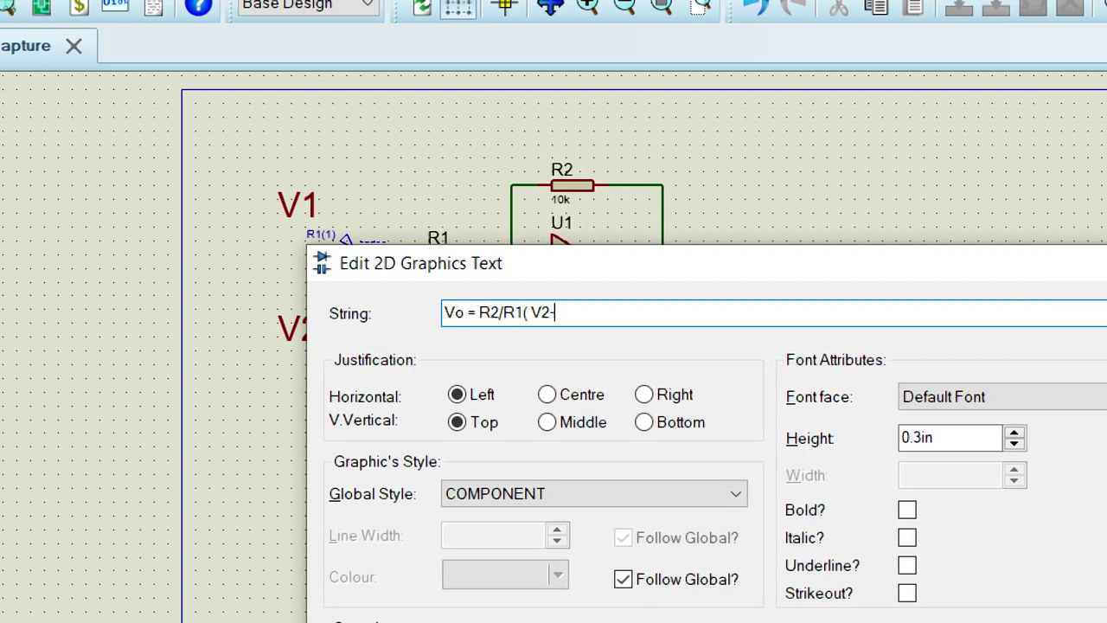
{"action": "type", "text": "V1)"}
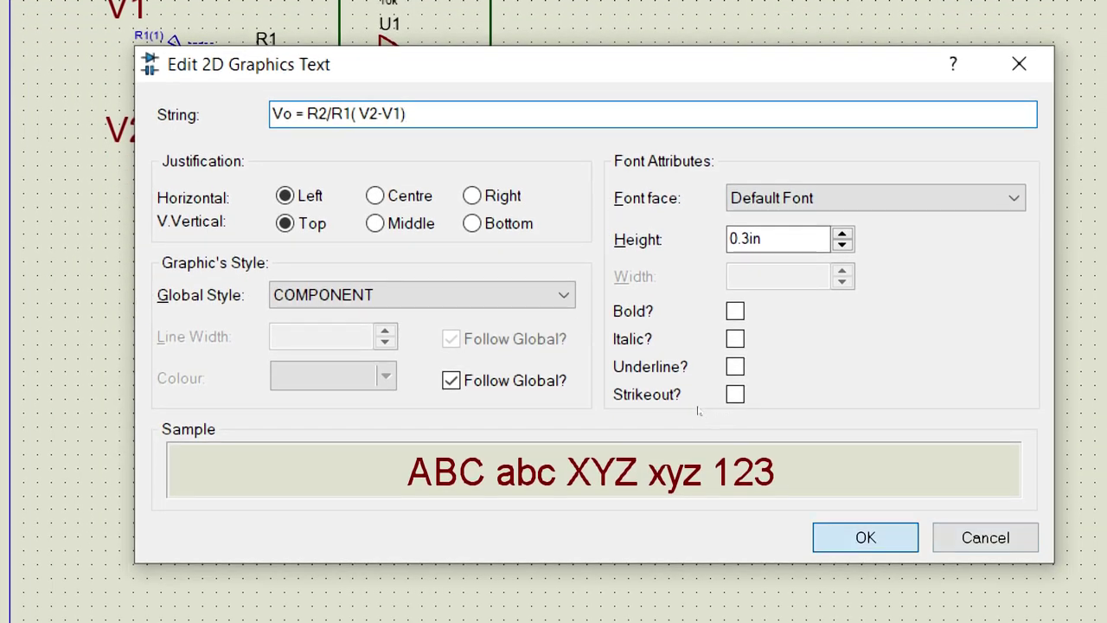
{"action": "key", "text": "Return"}
{"action": "left_click", "coordinate": [632, 144]}
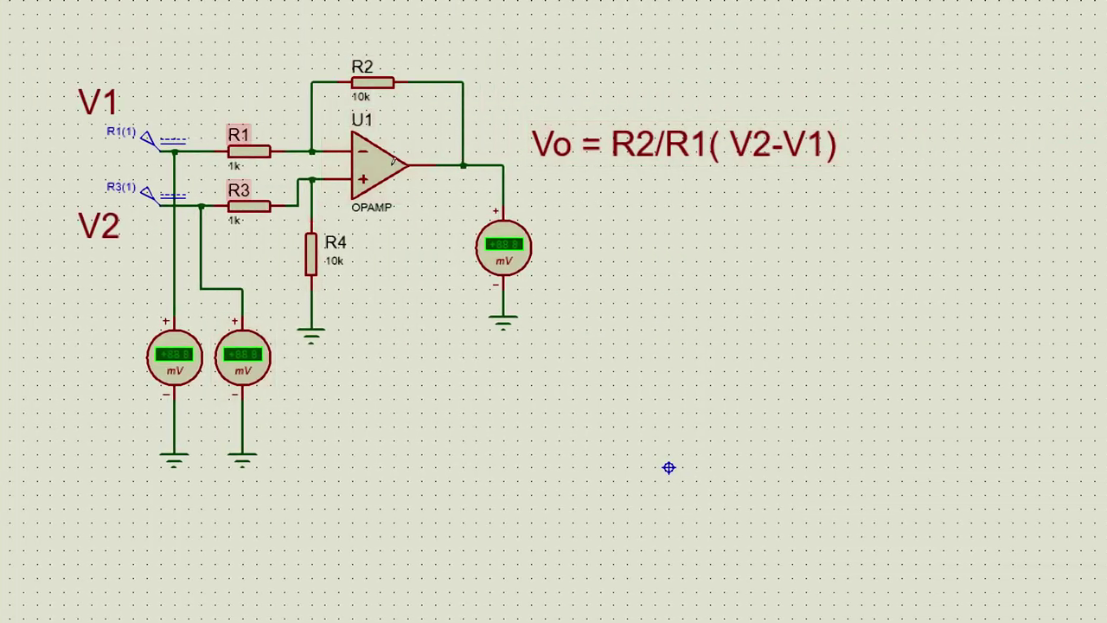
Add the graphics text "Vo = 10K/1K (300mV - 100mV) ) 10. (200mV)= 2000mV = 2 V" below the output formula.
{"action": "left_click", "coordinate": [575, 199]}
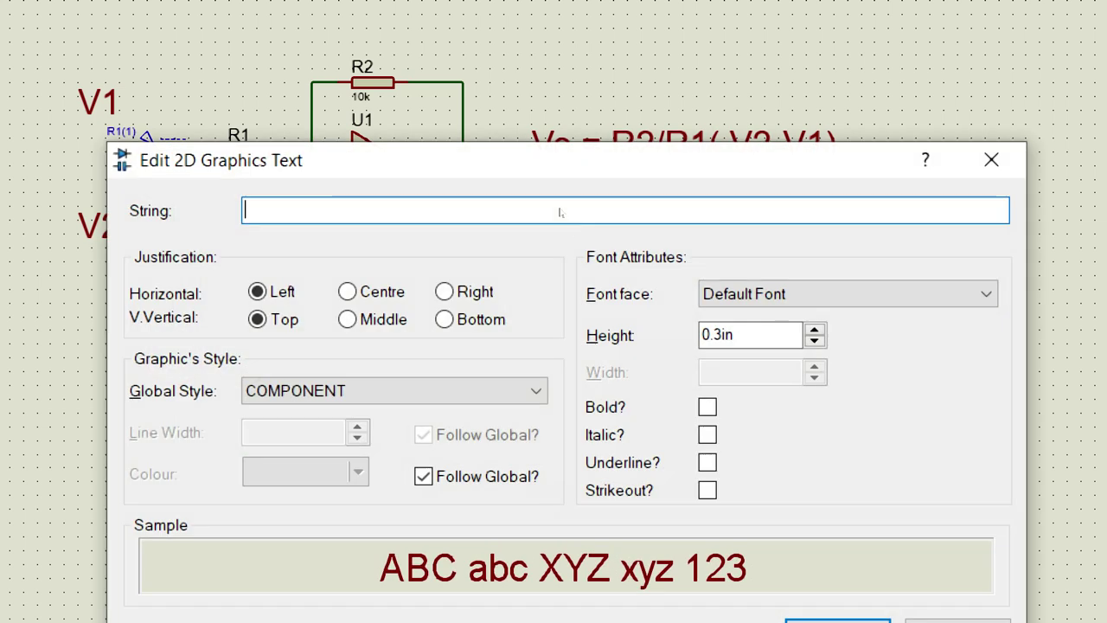
{"action": "type", "text": "Vo"}
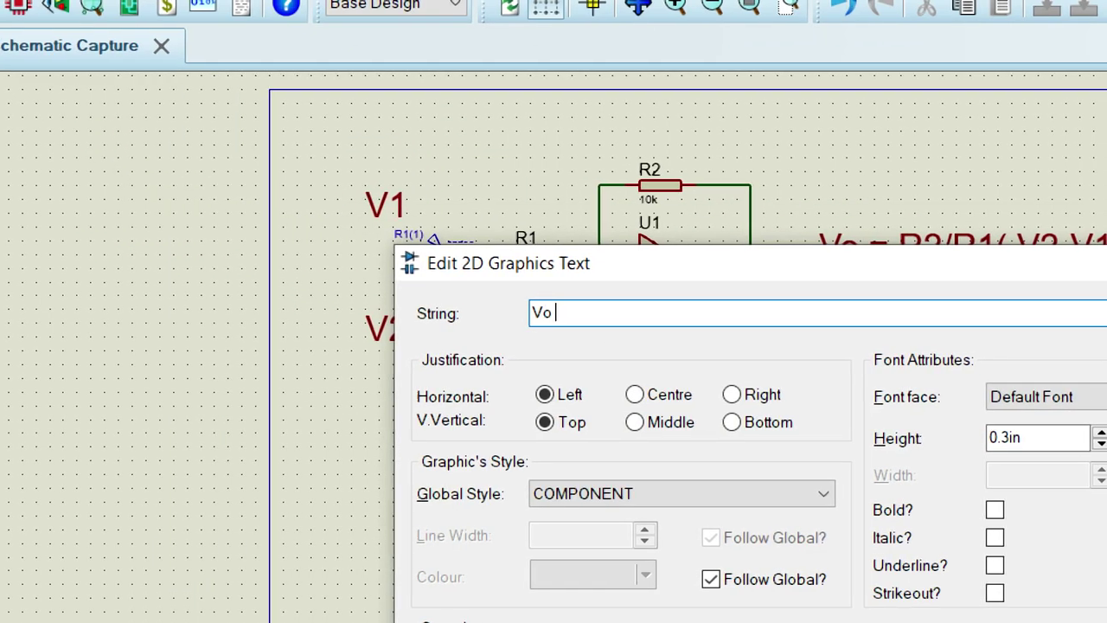
{"action": "type", "text": " = 10K/1"}
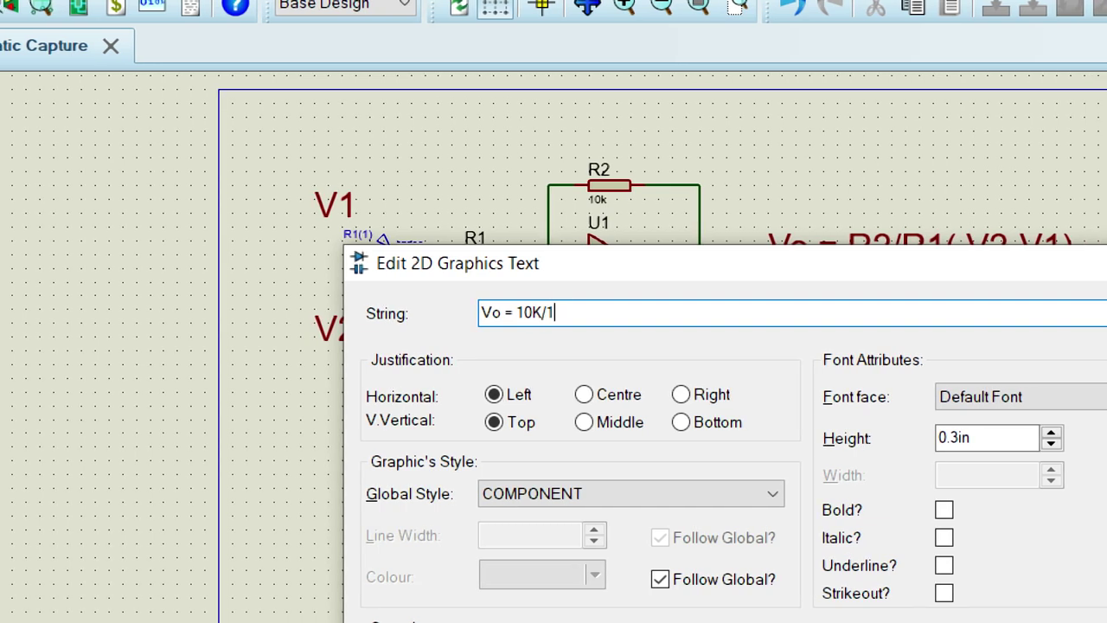
{"action": "type", "text": "K "}
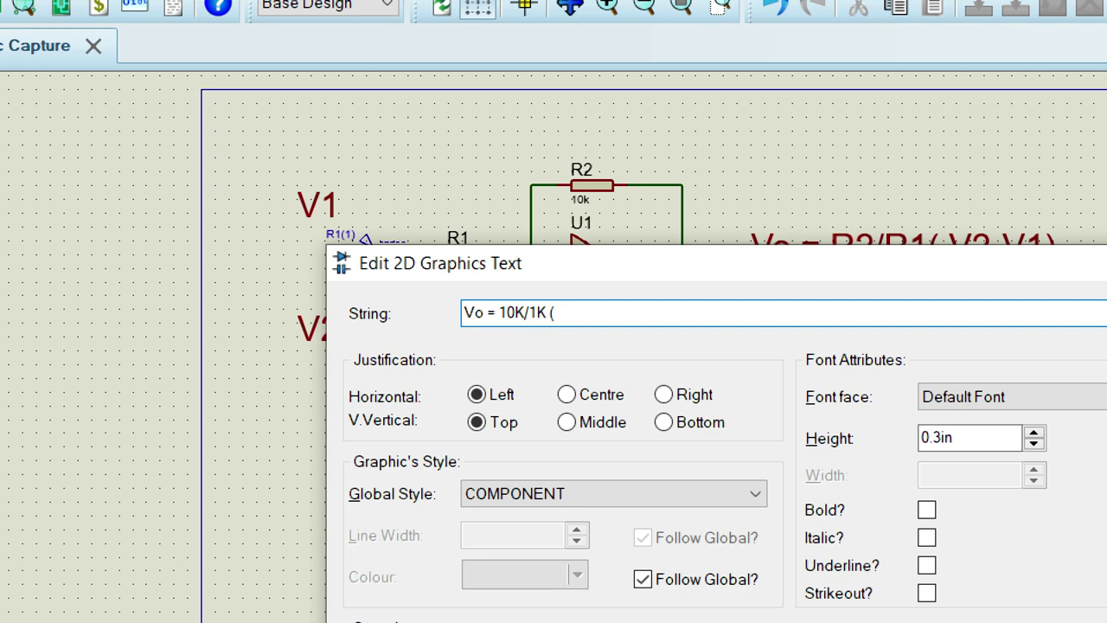
{"action": "type", "text": "(300"}
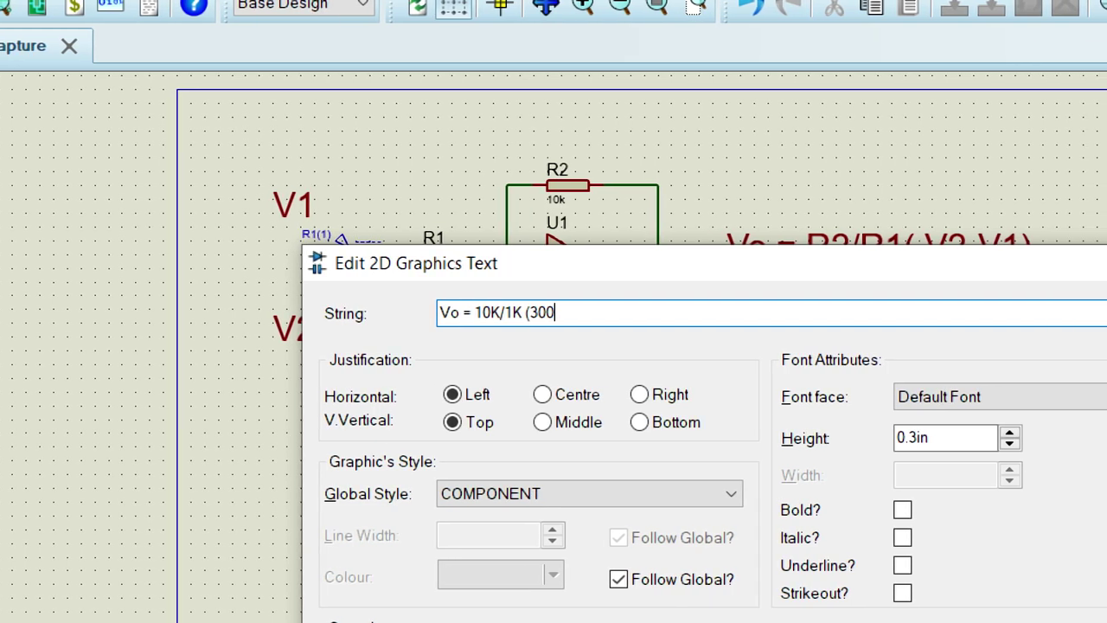
{"action": "type", "text": "mV "}
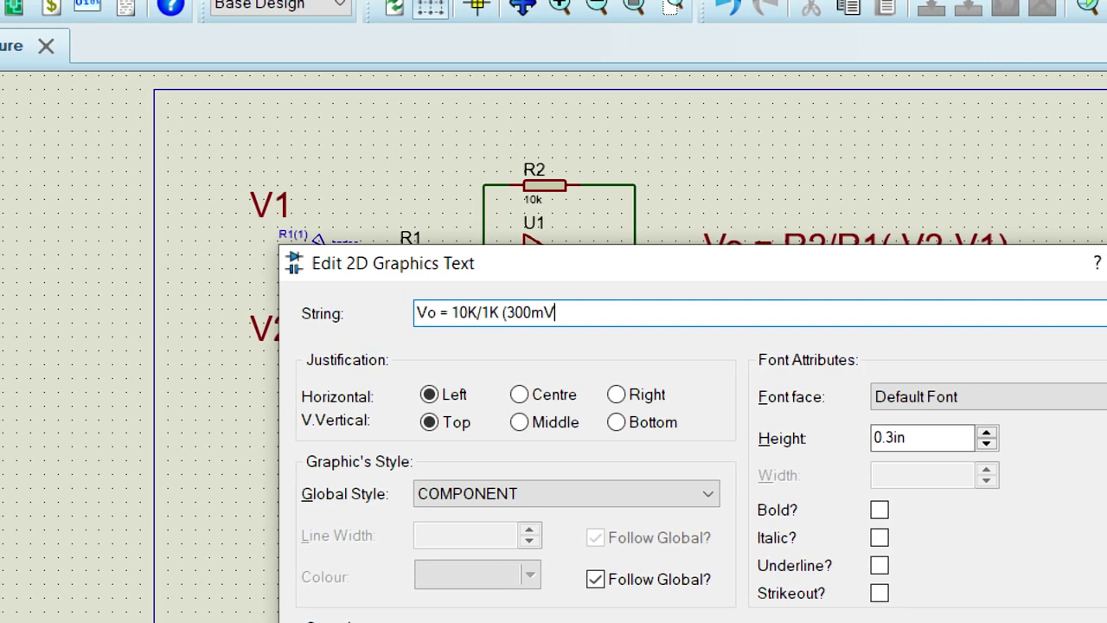
{"action": "type", "text": "-"}
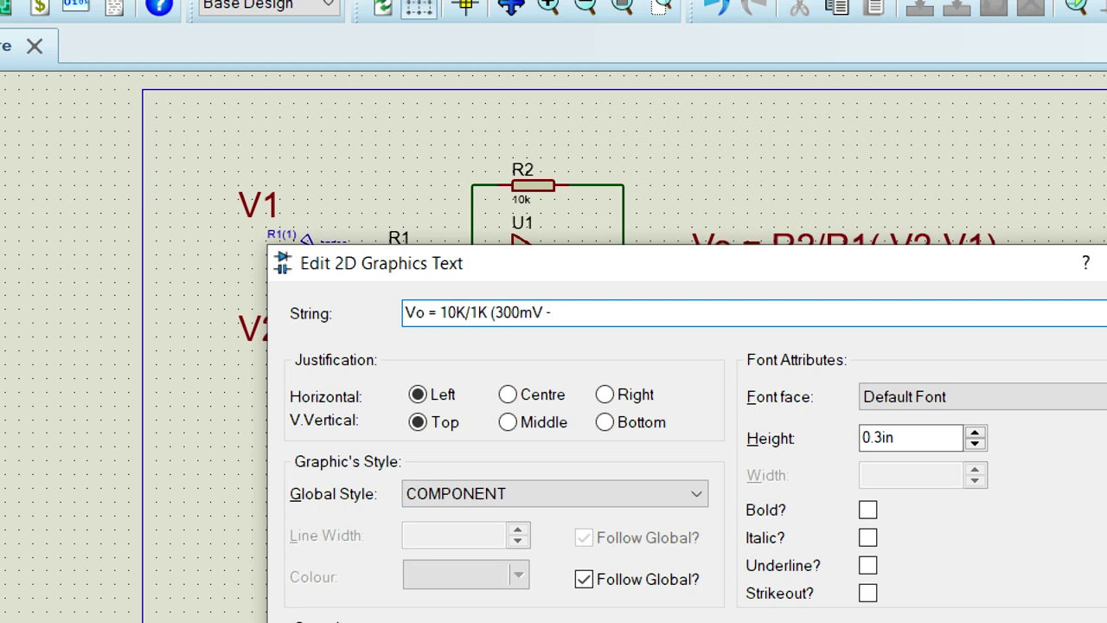
{"action": "type", "text": " 100"}
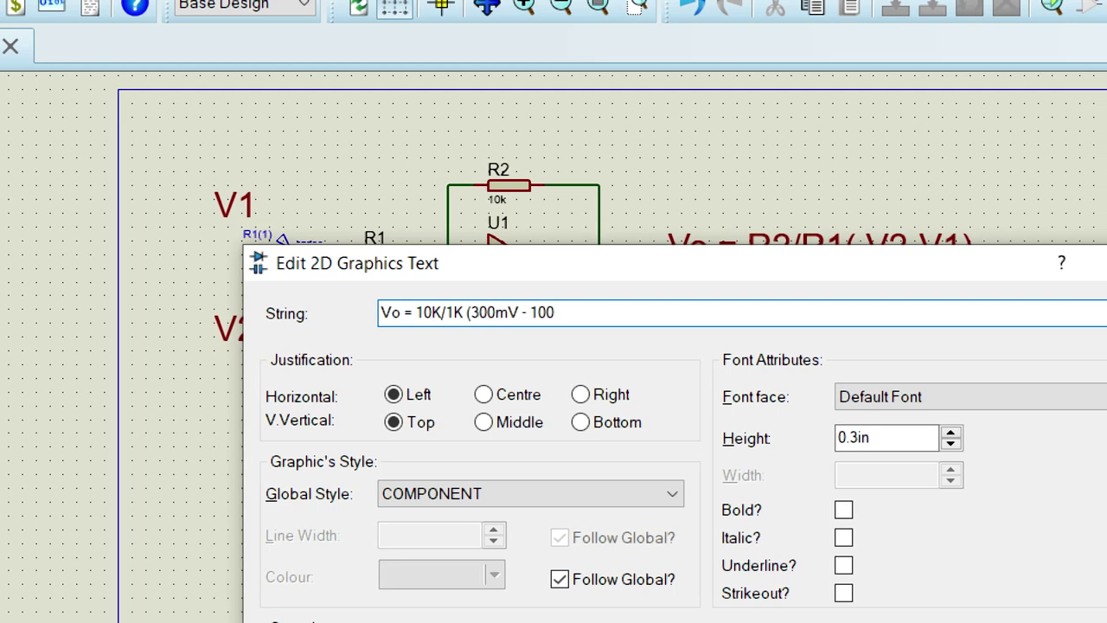
{"action": "type", "text": "m"}
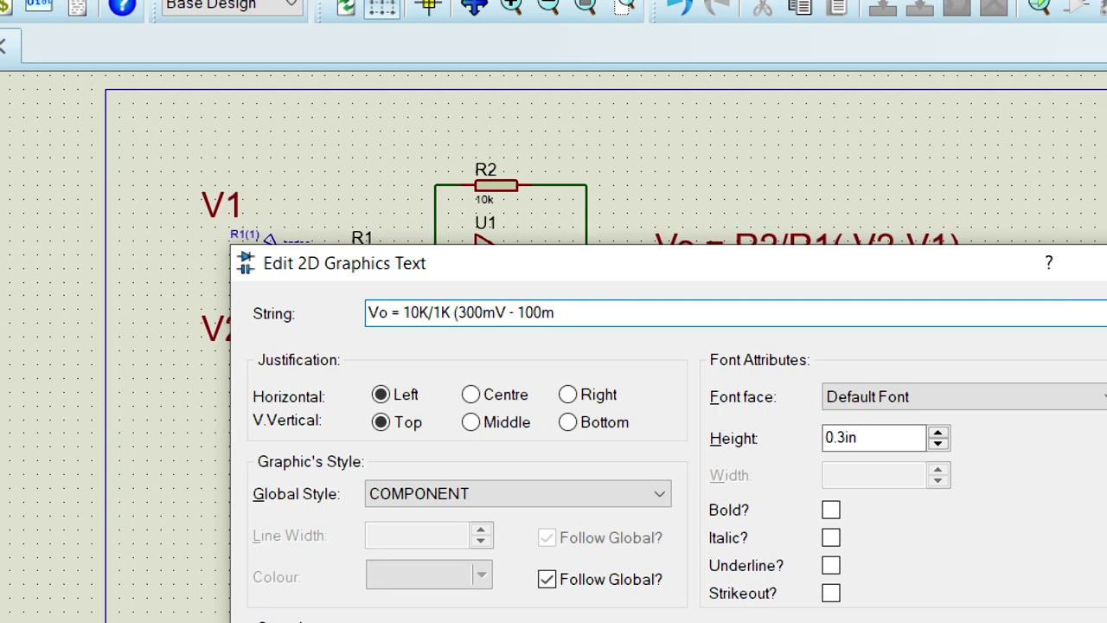
{"action": "type", "text": "C"}
{"action": "key", "text": "BackSpace"}
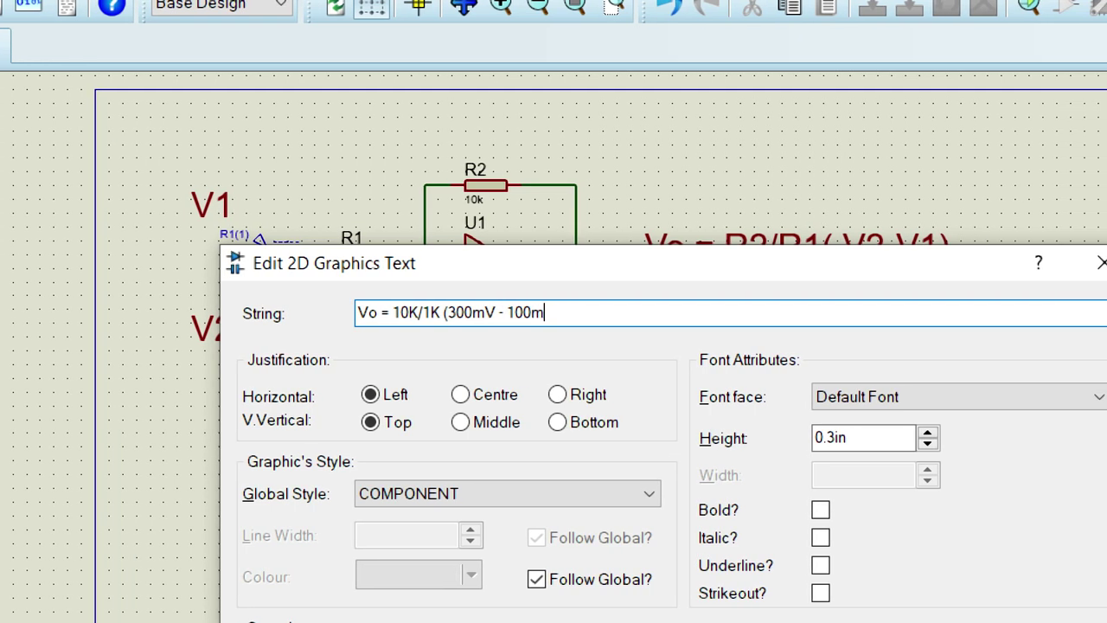
{"action": "type", "text": "V)"}
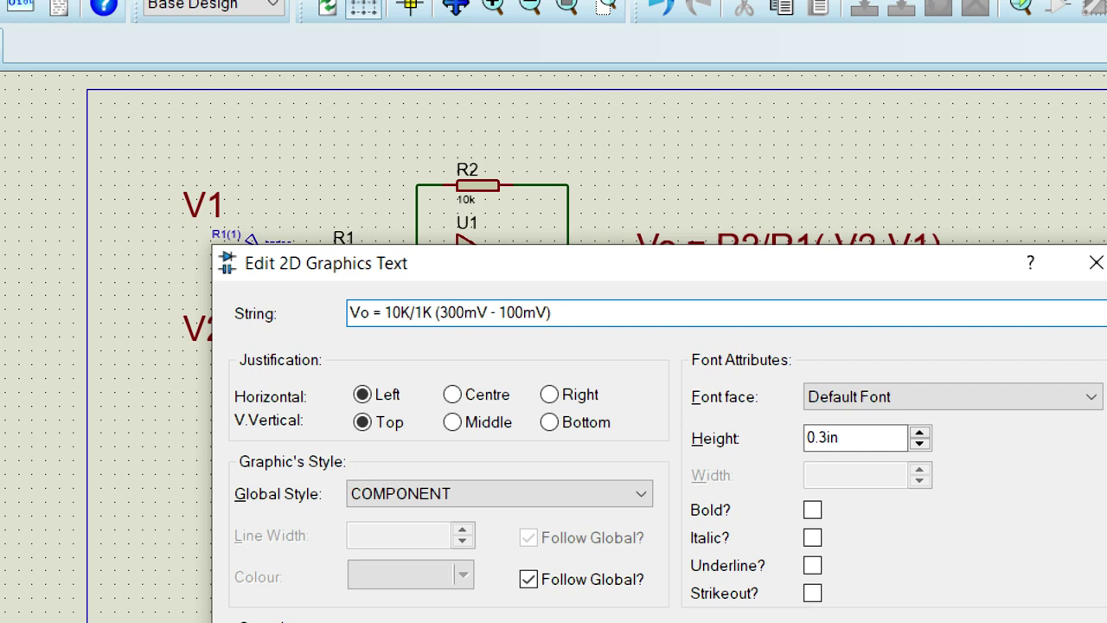
{"action": "type", "text": " ) 10("}
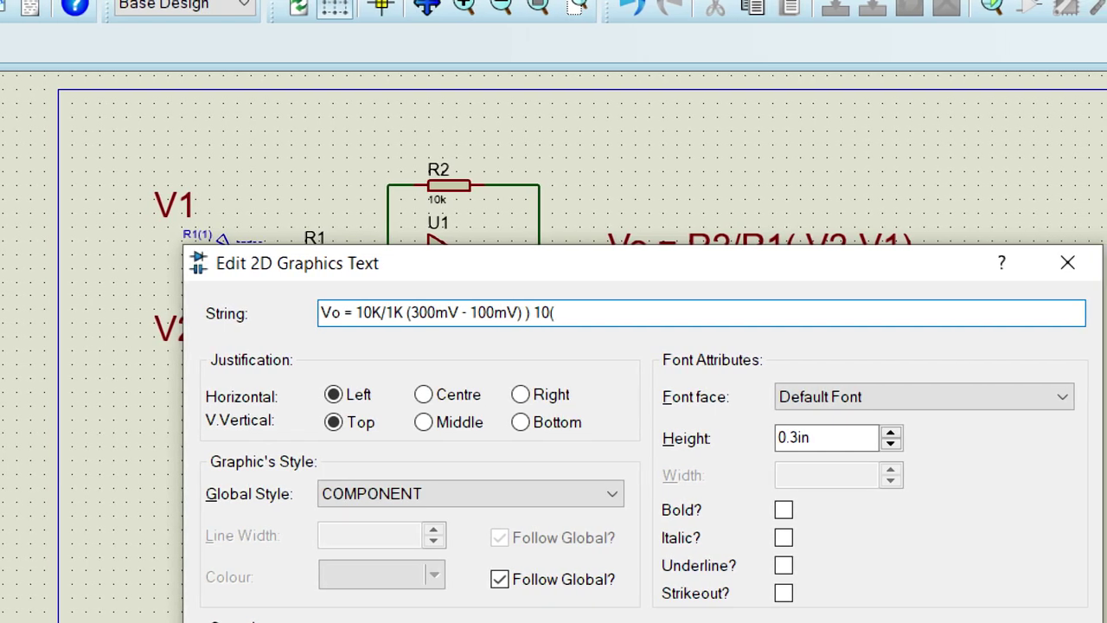
{"action": "key", "text": "BackSpace"}
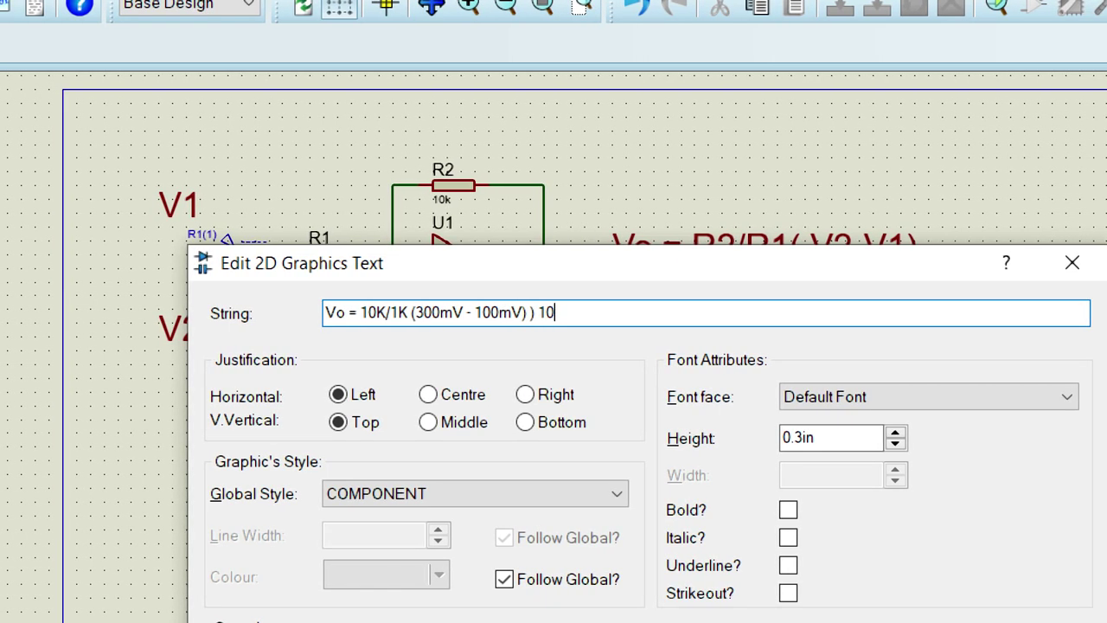
{"action": "type", "text": ". ("}
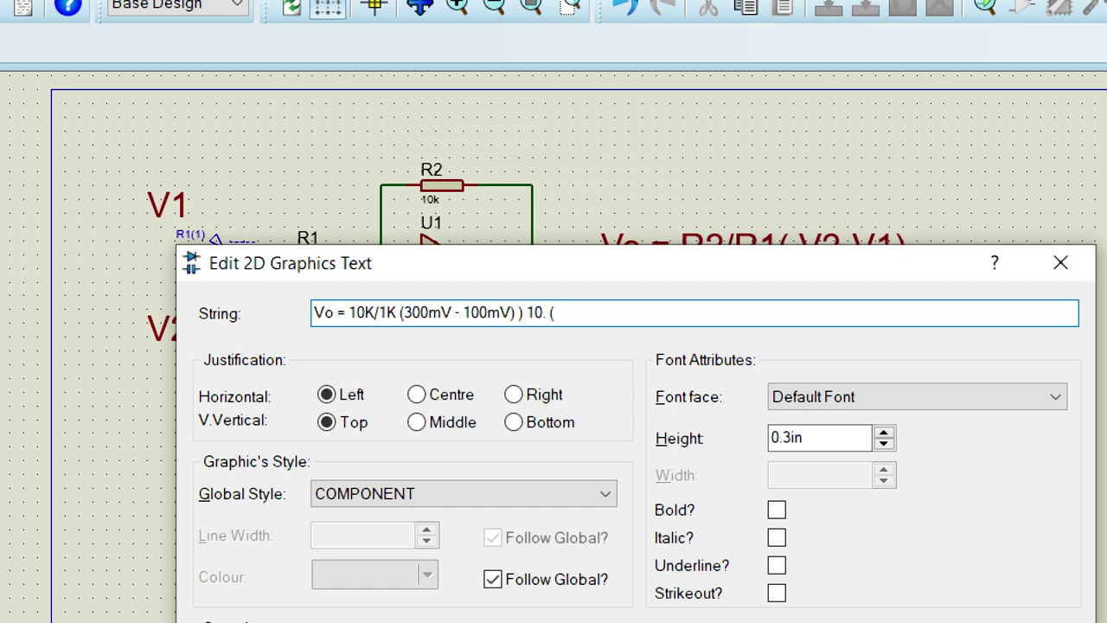
{"action": "type", "text": "200m"}
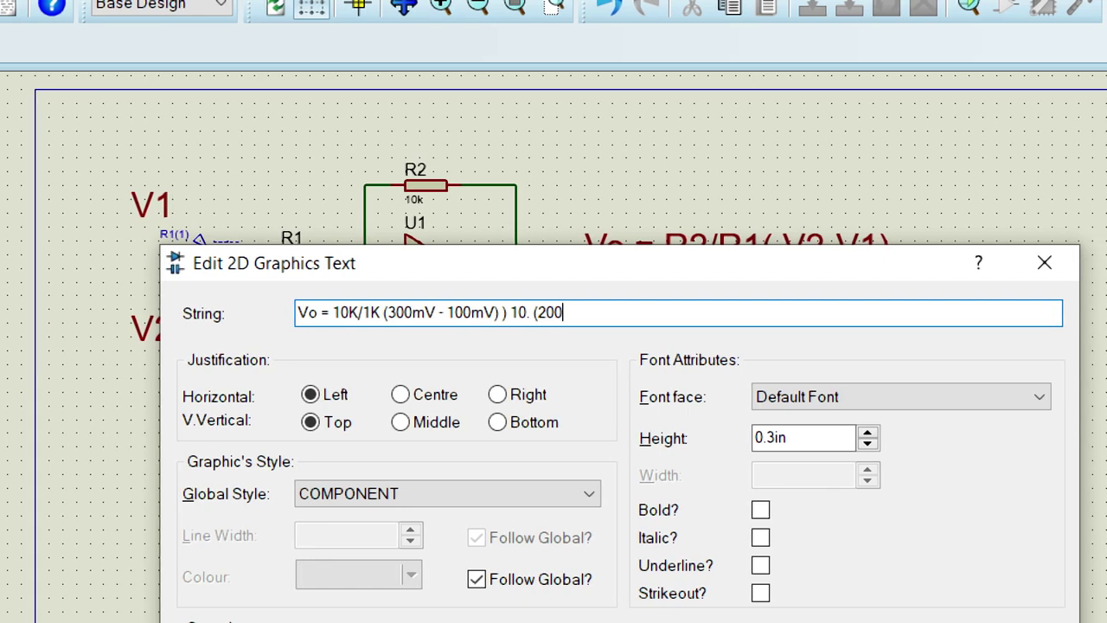
{"action": "type", "text": "V) "}
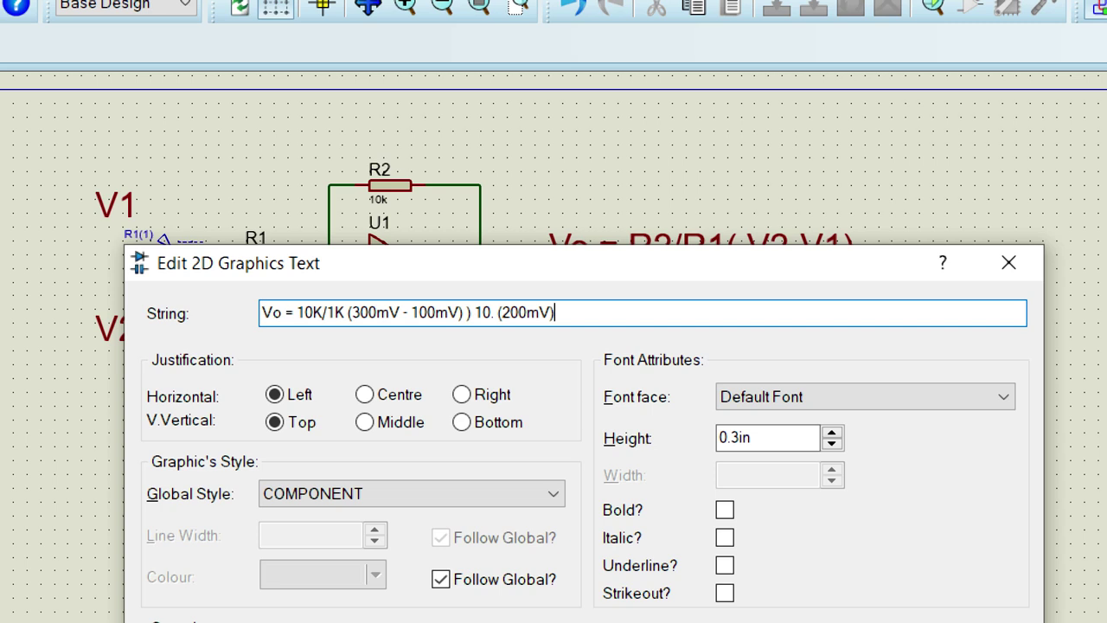
{"action": "type", "text": "= 200"}
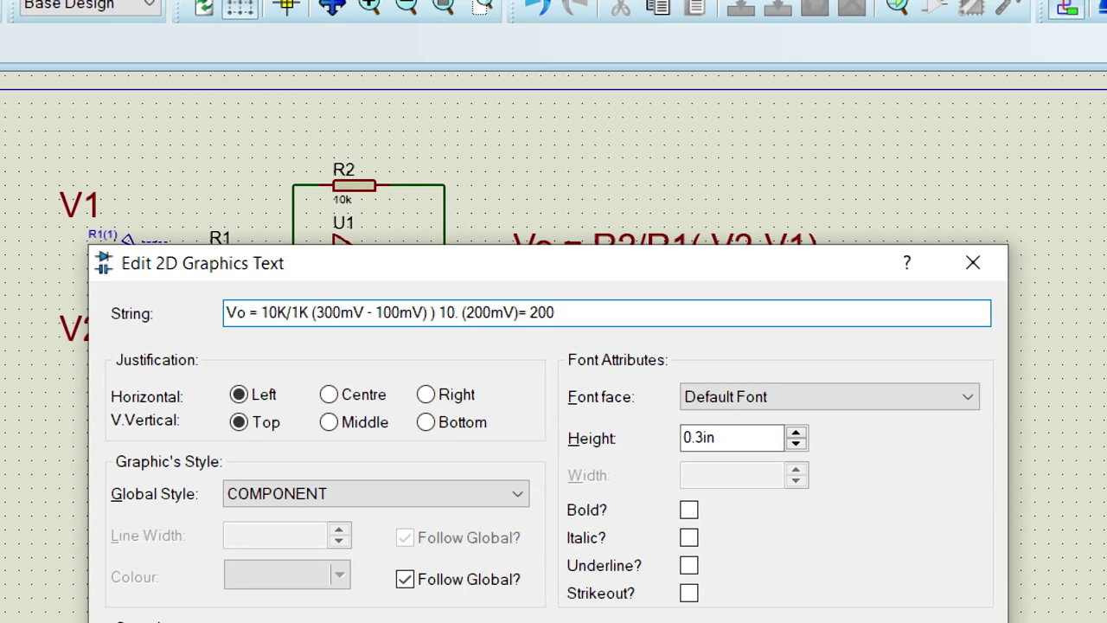
{"action": "type", "text": "0mV "}
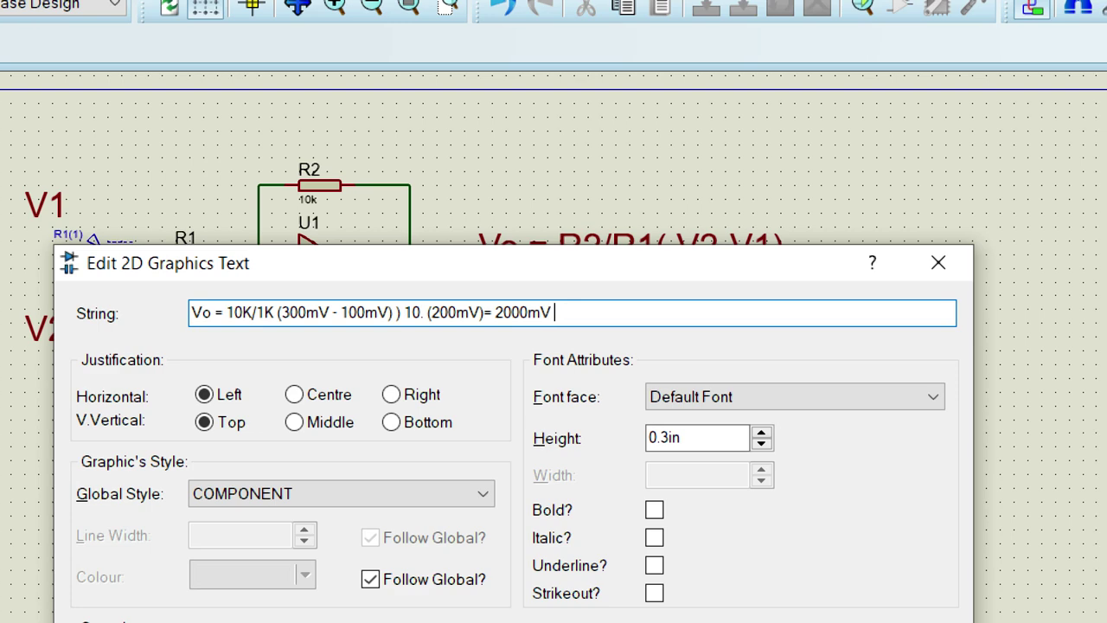
{"action": "type", "text": "= 2"}
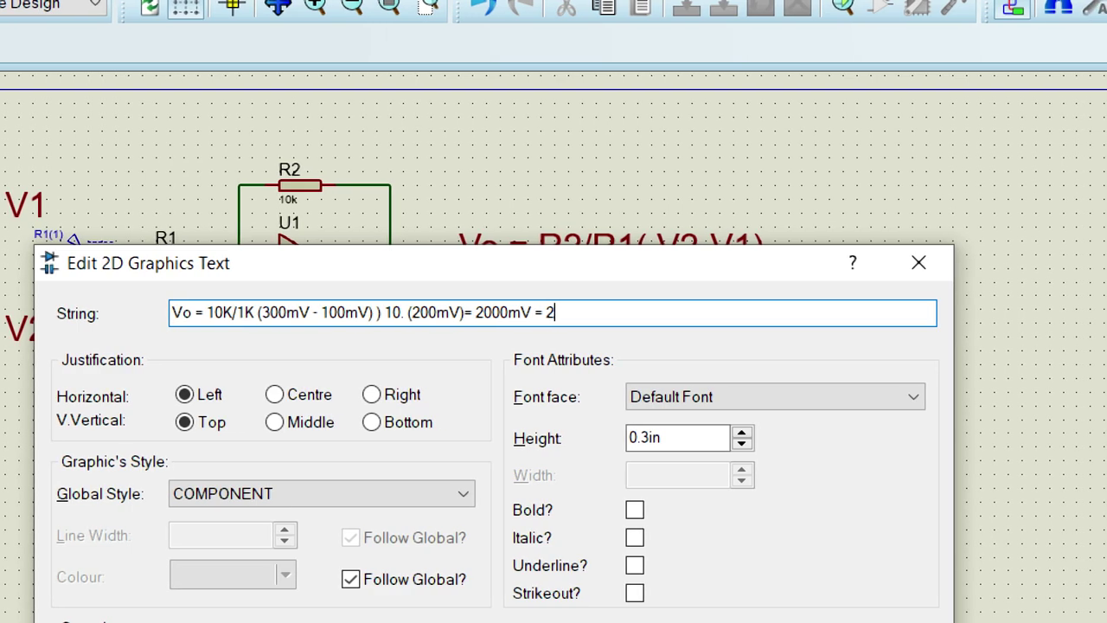
{"action": "type", "text": " V"}
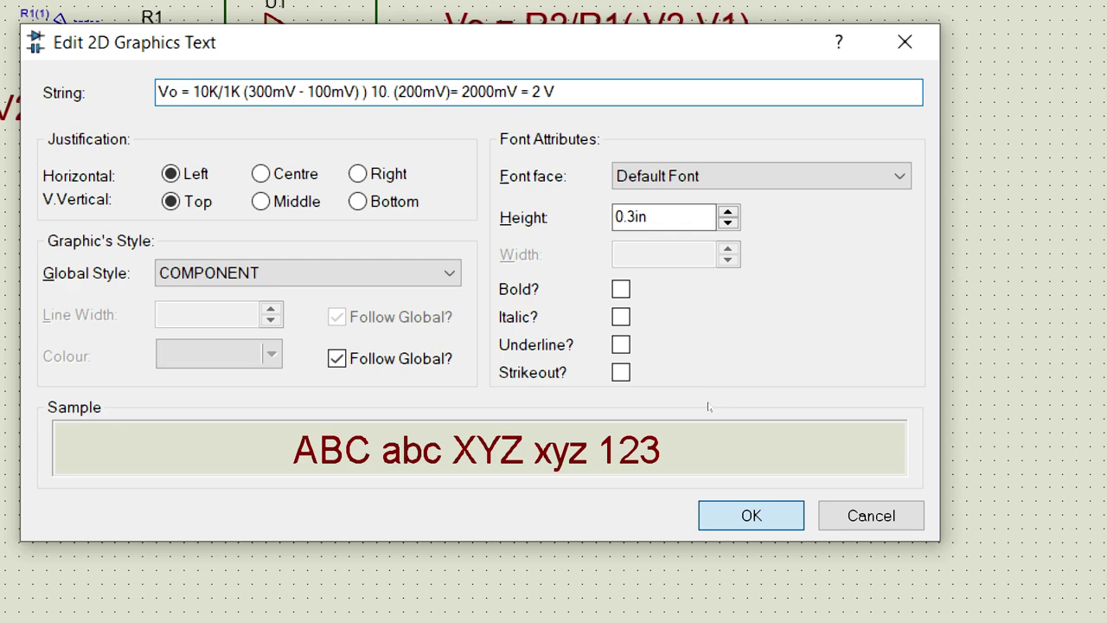
{"action": "key", "text": "Return"}
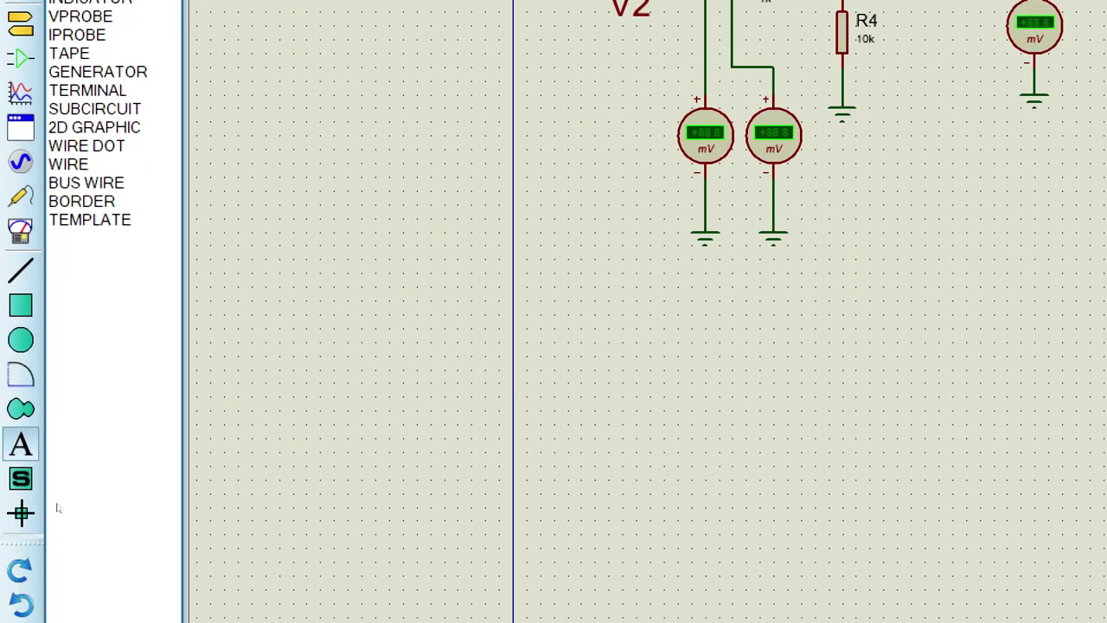
Run the simulation to examine the input and output voltmeter readings, and stop it.
{"action": "left_click", "coordinate": [36, 547]}
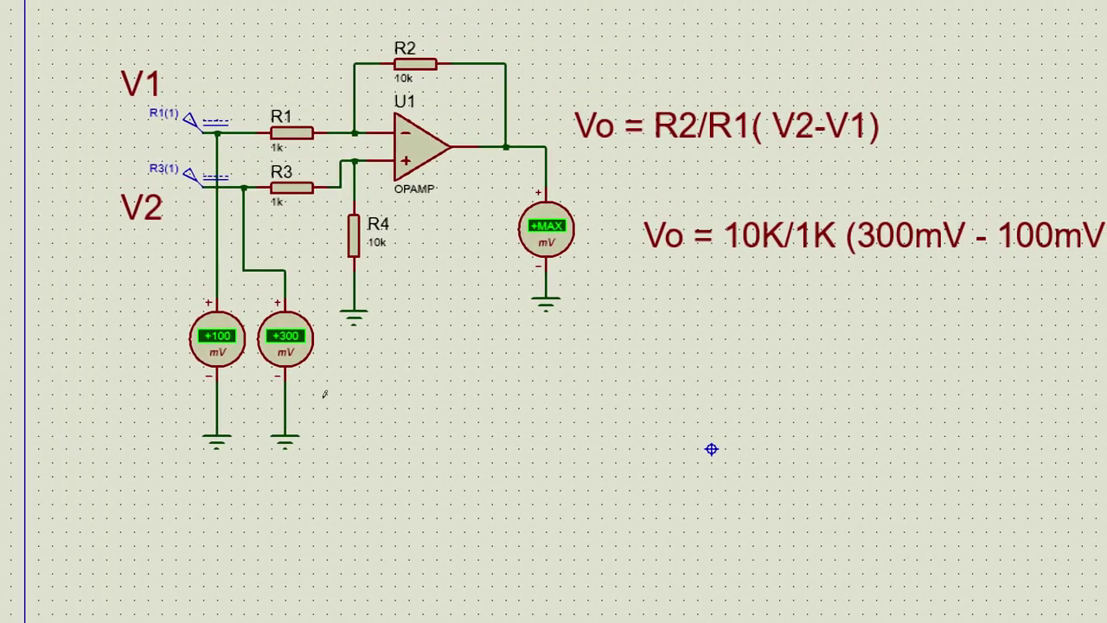
{"action": "left_click", "coordinate": [190, 593]}
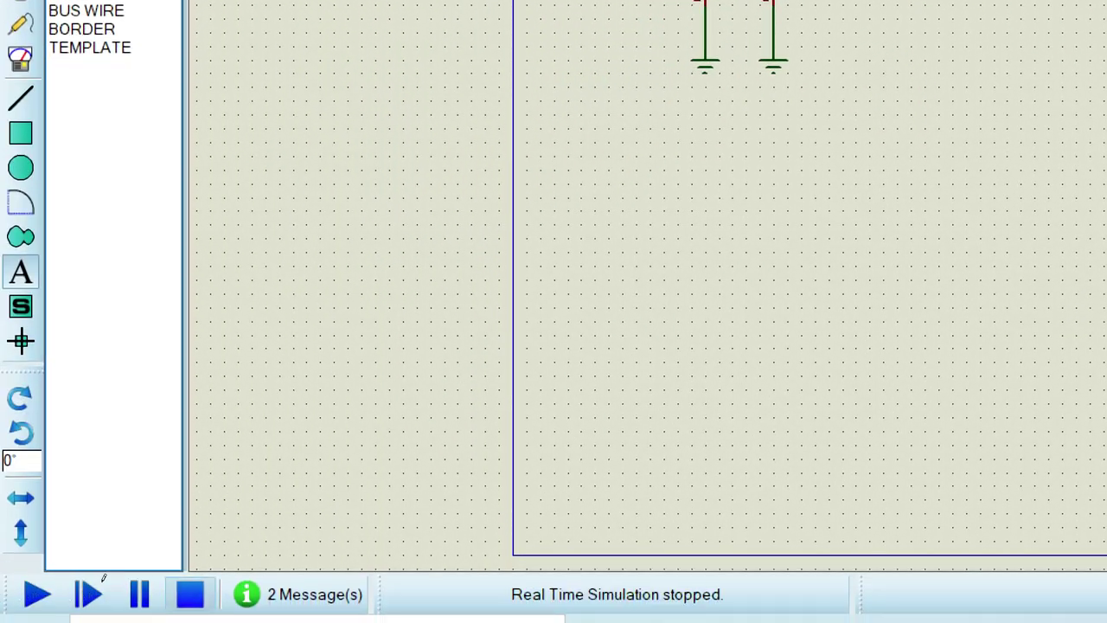
{"action": "left_click", "coordinate": [873, 338]}
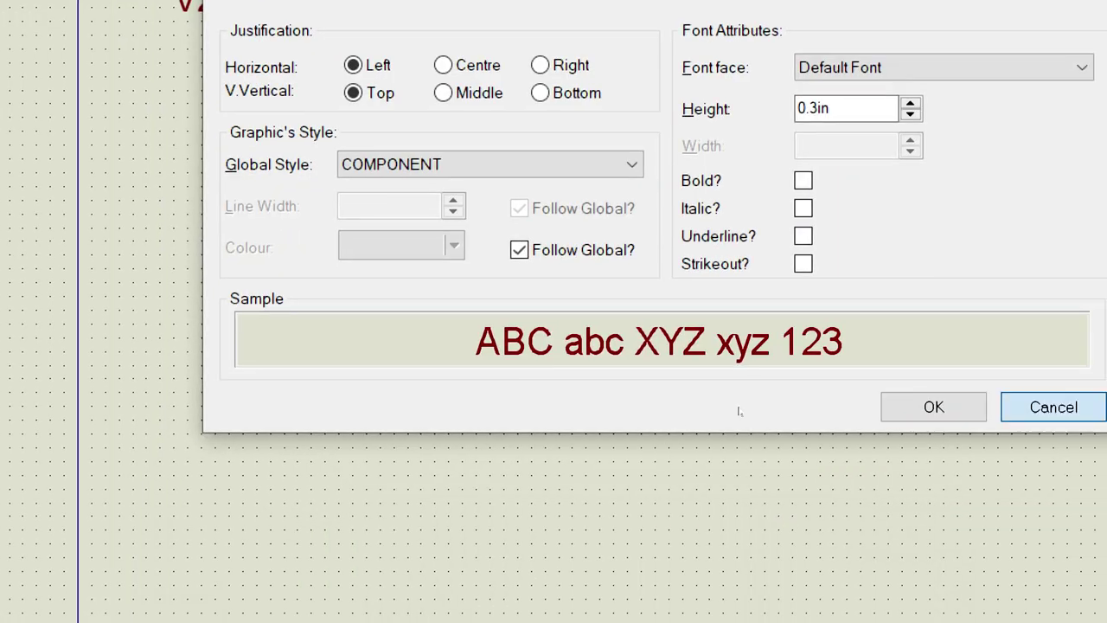
{"action": "left_click", "coordinate": [1050, 406]}
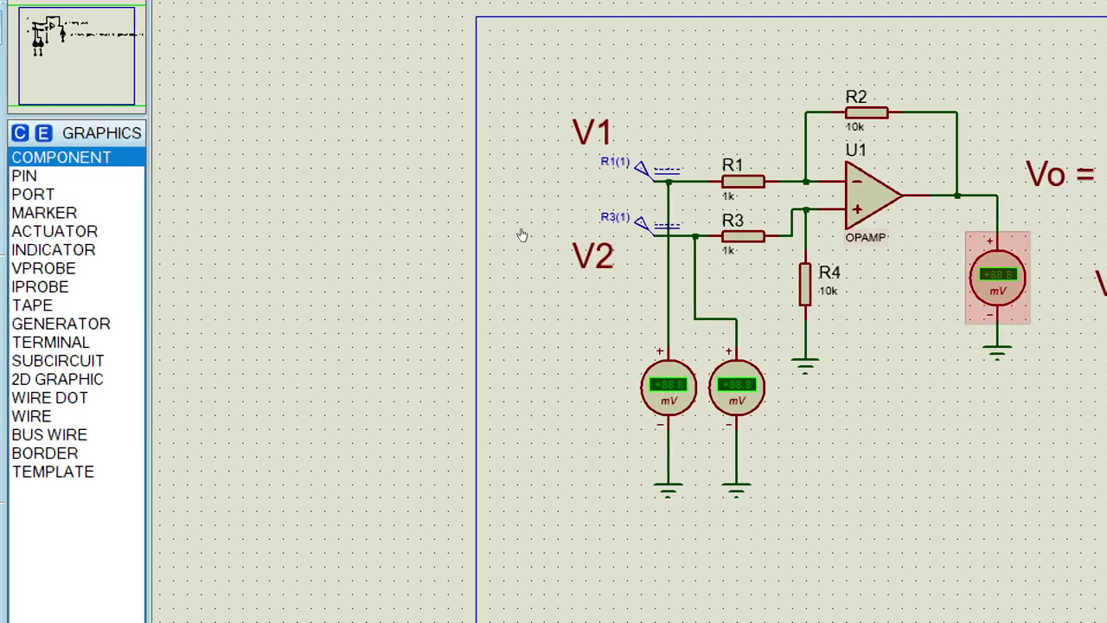
Set the output voltmeter's display range to Volts, and run and stop the simulation to check its reading.
{"action": "double_click", "coordinate": [993, 277]}
{"action": "left_click", "coordinate": [939, 347]}
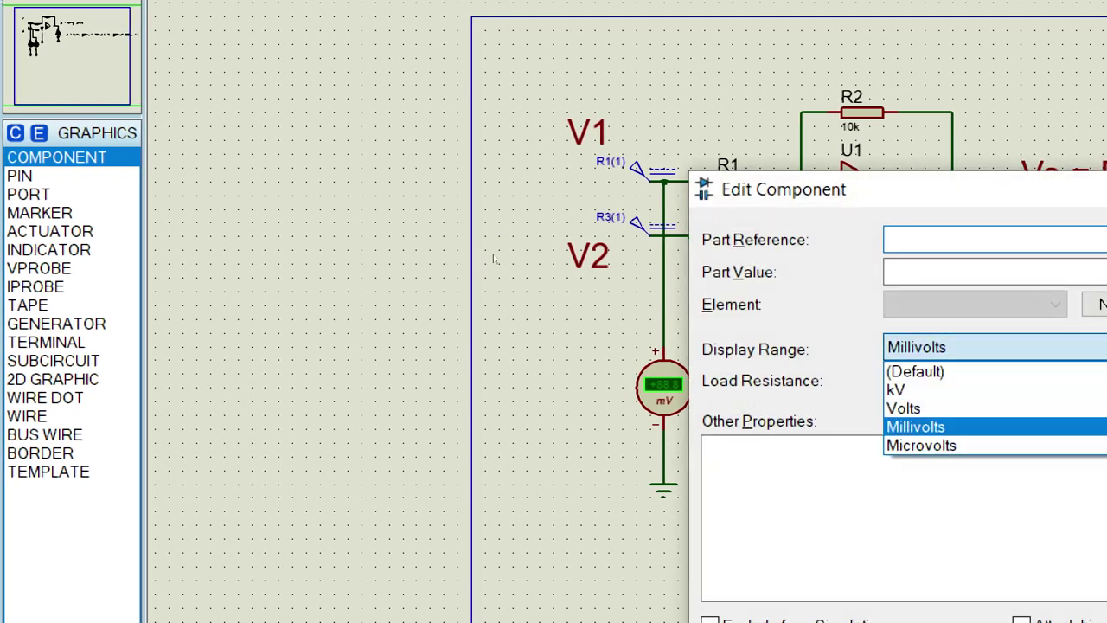
{"action": "key", "text": "Down"}
{"action": "key", "text": "Down"}
{"action": "key", "text": "Return"}
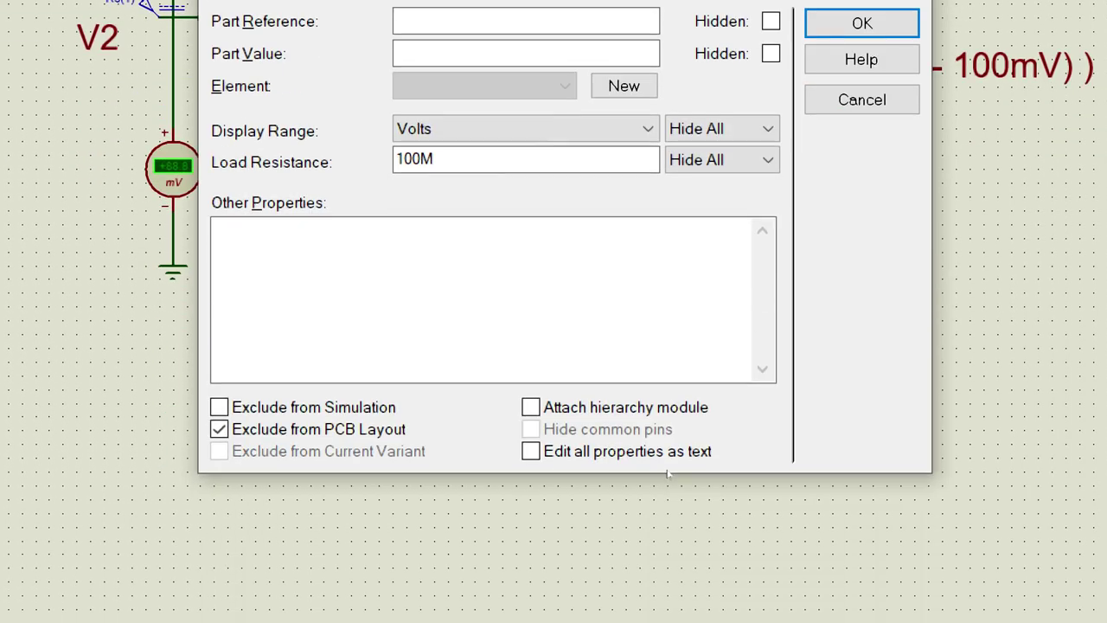
{"action": "key", "text": "Return"}
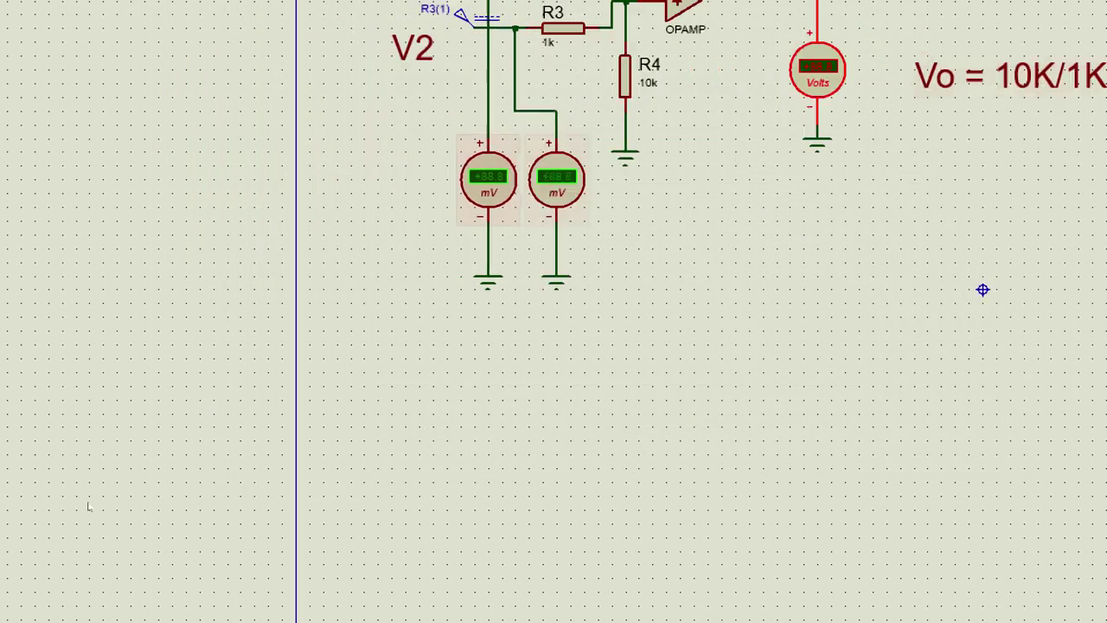
{"action": "left_click", "coordinate": [36, 587]}
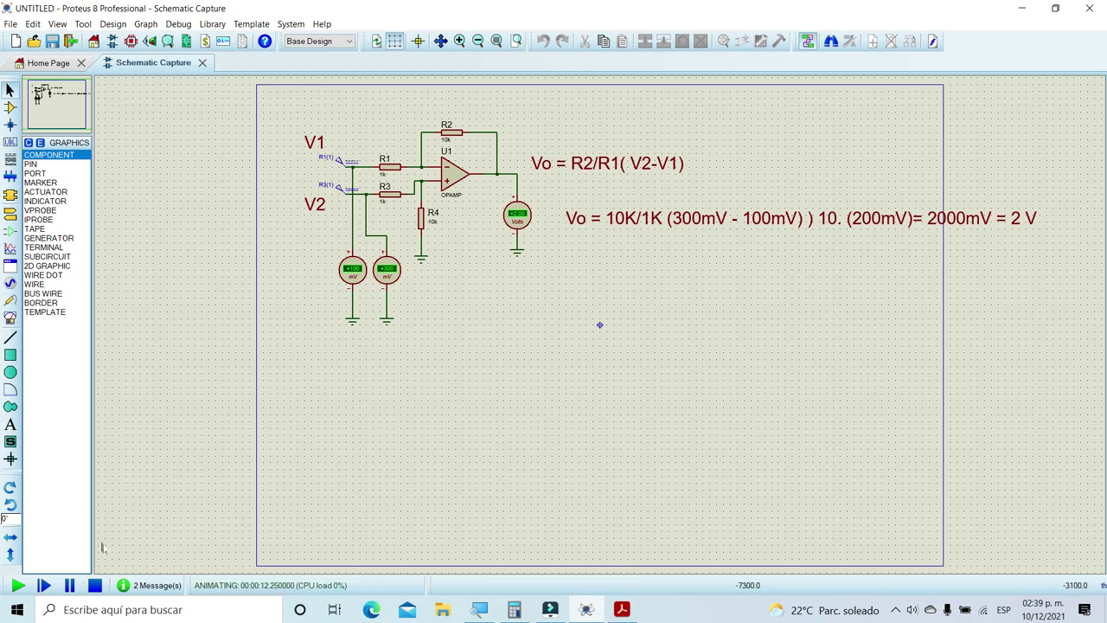
{"action": "left_click", "coordinate": [95, 585]}
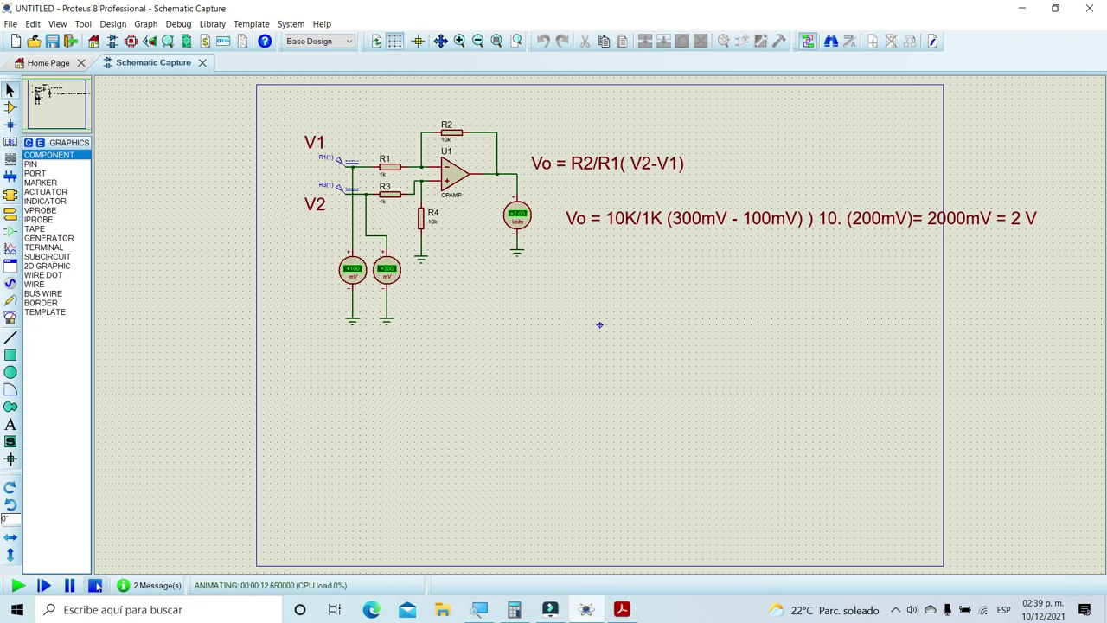
Insert the missing "=" before "10. (200mV)" in the numeric Vo calculation text.
{"action": "double_click", "coordinate": [675, 226]}
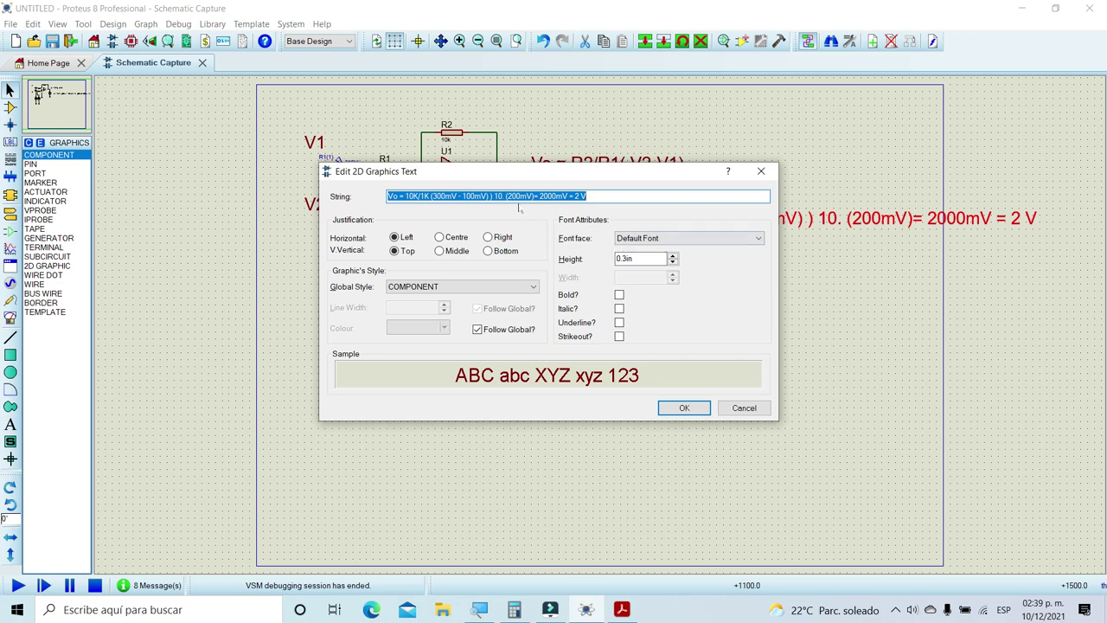
{"action": "left_click", "coordinate": [491, 196]}
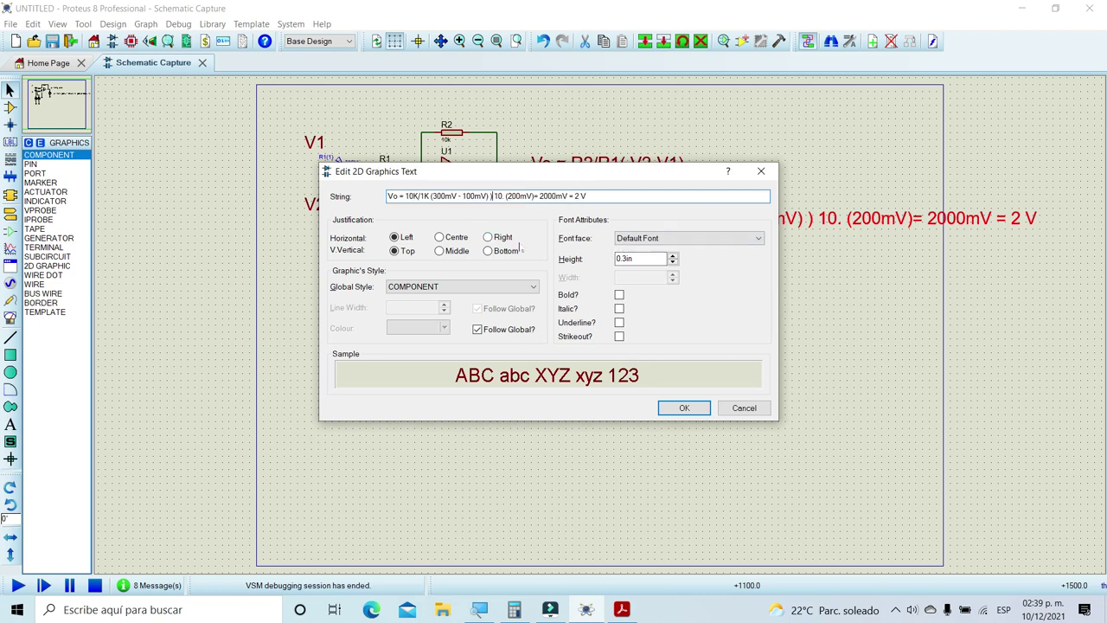
{"action": "type", "text": "="}
{"action": "left_click", "coordinate": [684, 407]}
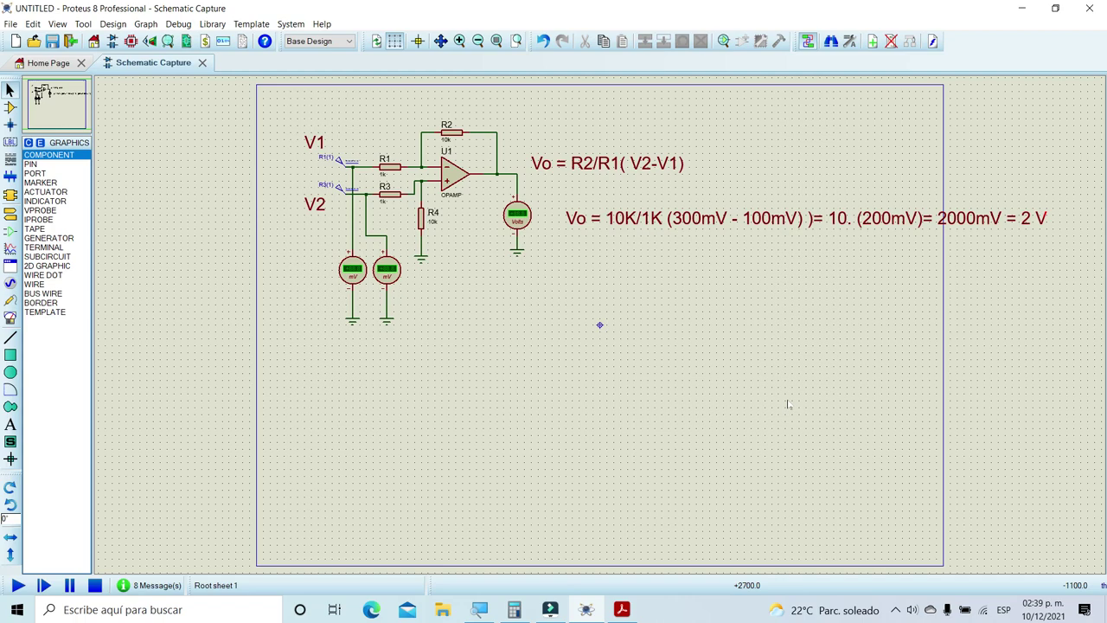